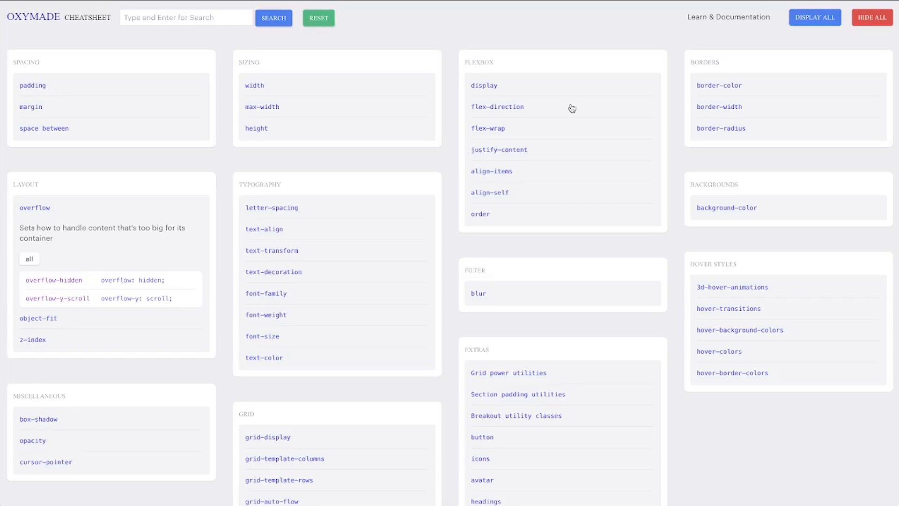
# - Expand the width and height entries under Sizing and look through their utility classes
pyautogui.click(259, 86)
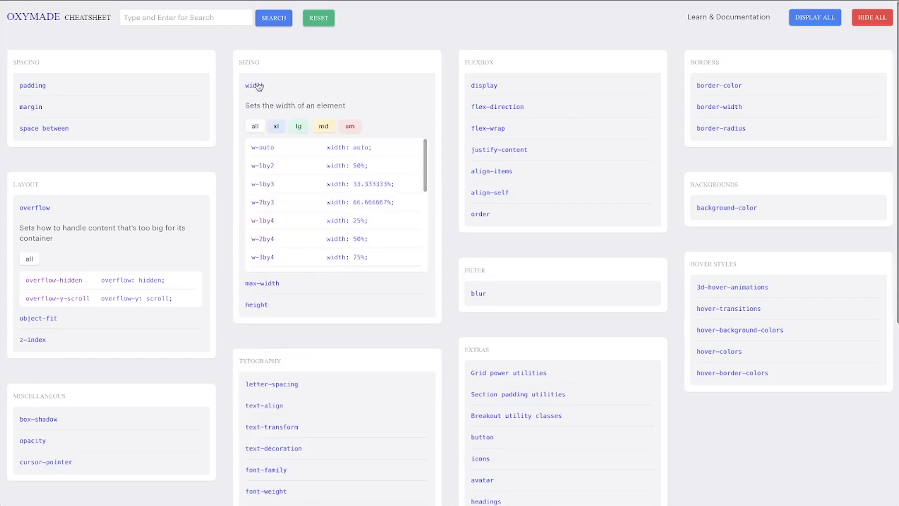
pyautogui.scroll(-3, 275, 150)
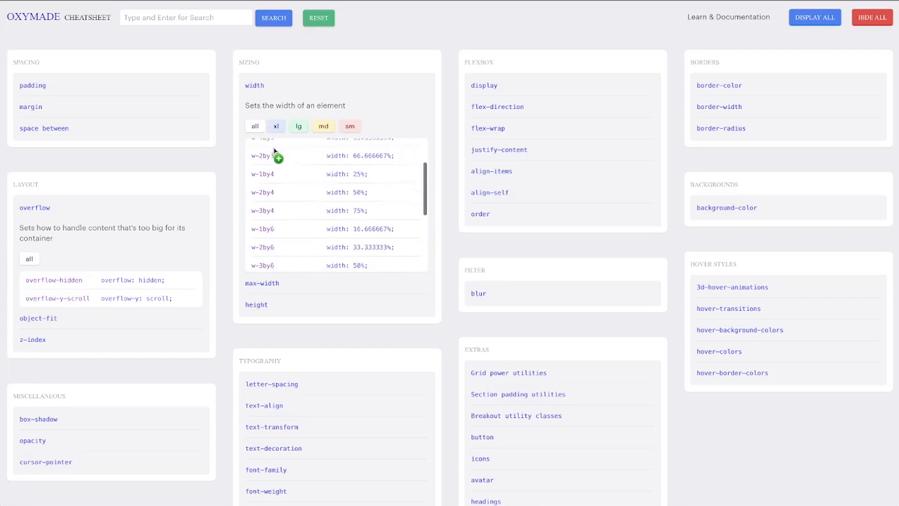
pyautogui.scroll(-1, 279, 164)
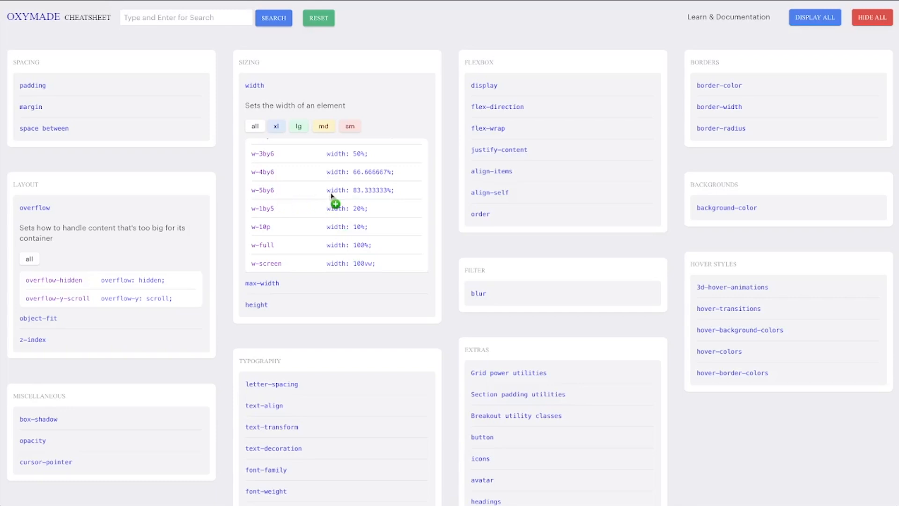
pyautogui.click(260, 305)
pyautogui.scroll(-1, 293, 388)
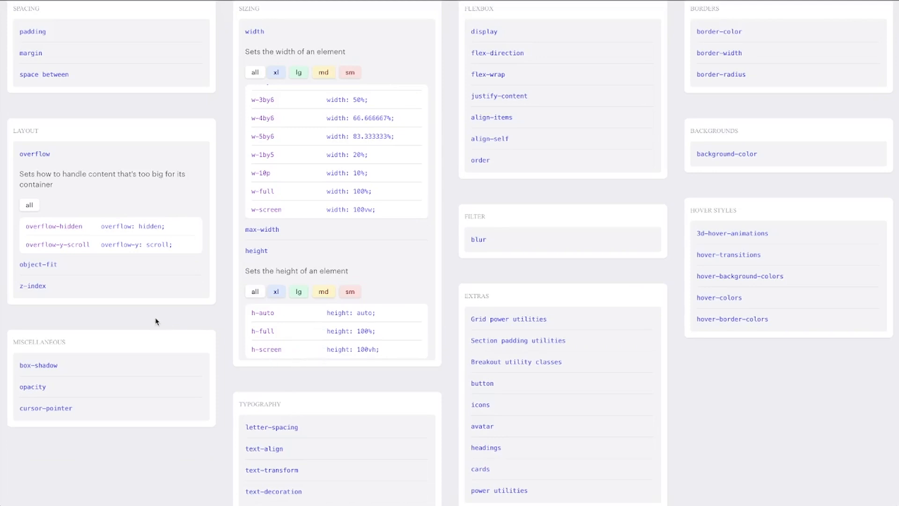
pyautogui.scroll(1, 155, 322)
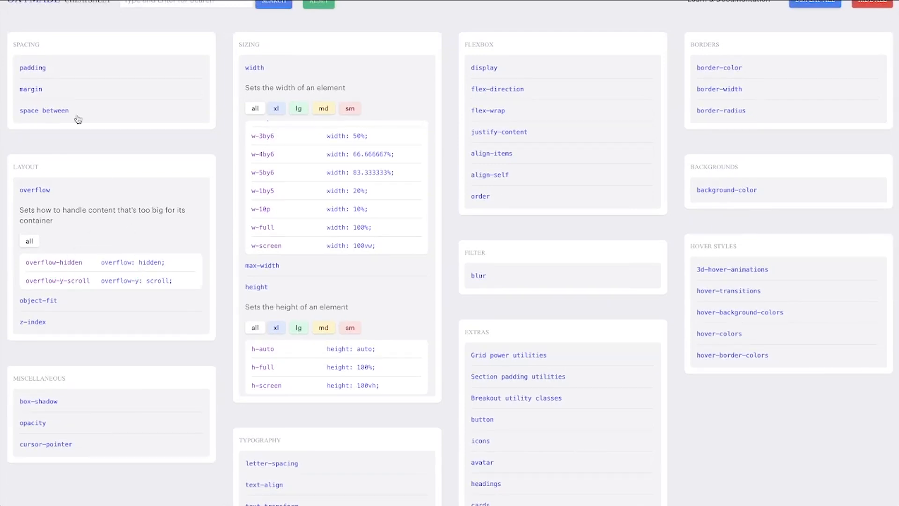
# - Expand the padding entry under Spacing and examine its class names and full min-max calc formulas
pyautogui.click(41, 74)
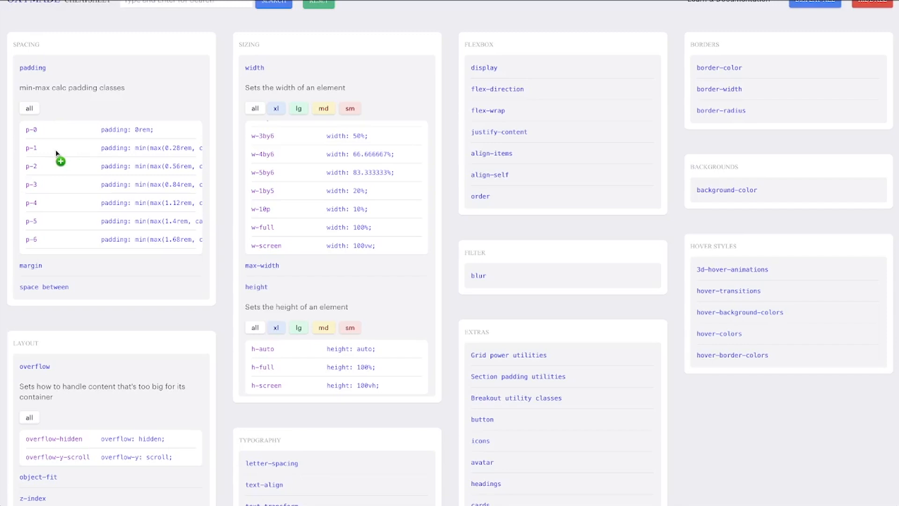
pyautogui.hscroll(3, 62, 172)
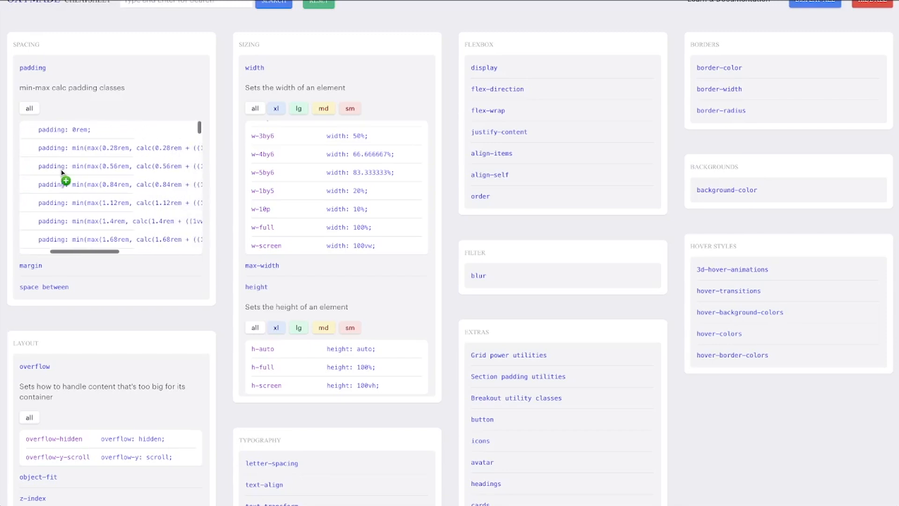
pyautogui.hscroll(5, 81, 173)
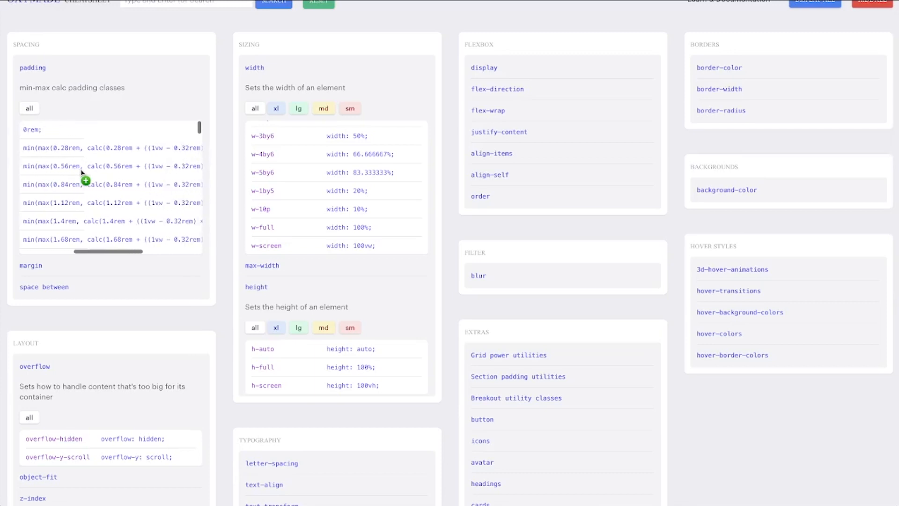
pyautogui.hscroll(-4, 82, 173)
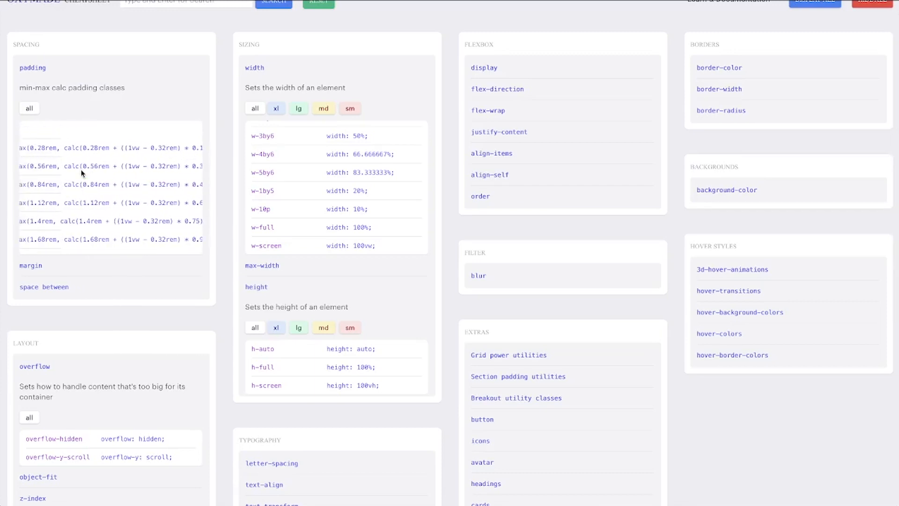
pyautogui.hscroll(-5, 81, 173)
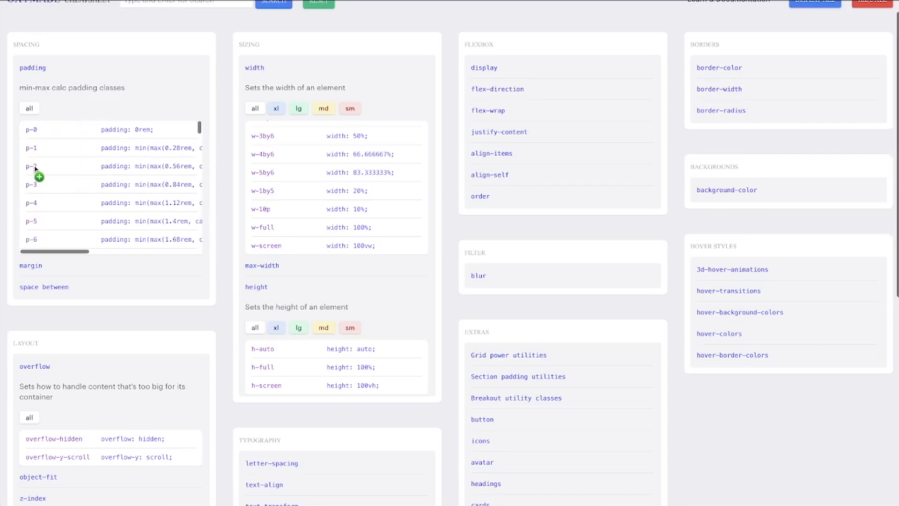
pyautogui.scroll(-4, 38, 178)
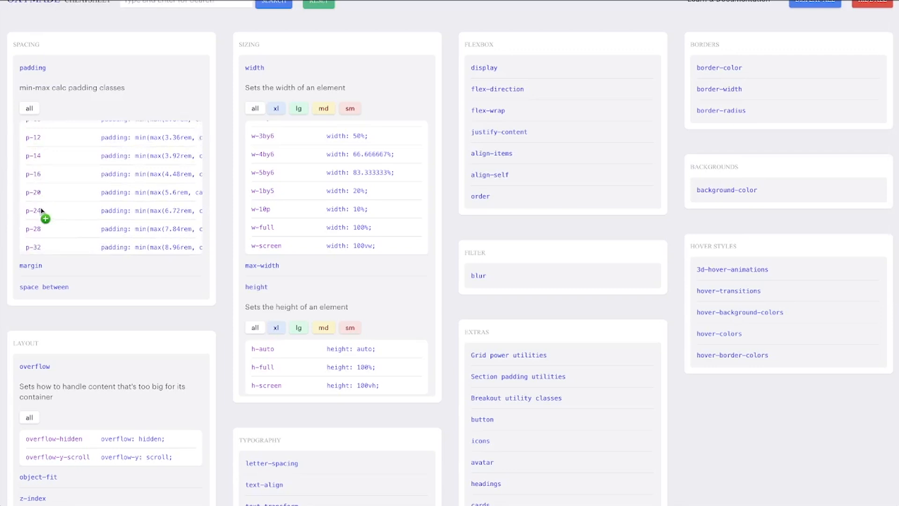
pyautogui.hscroll(3, 131, 218)
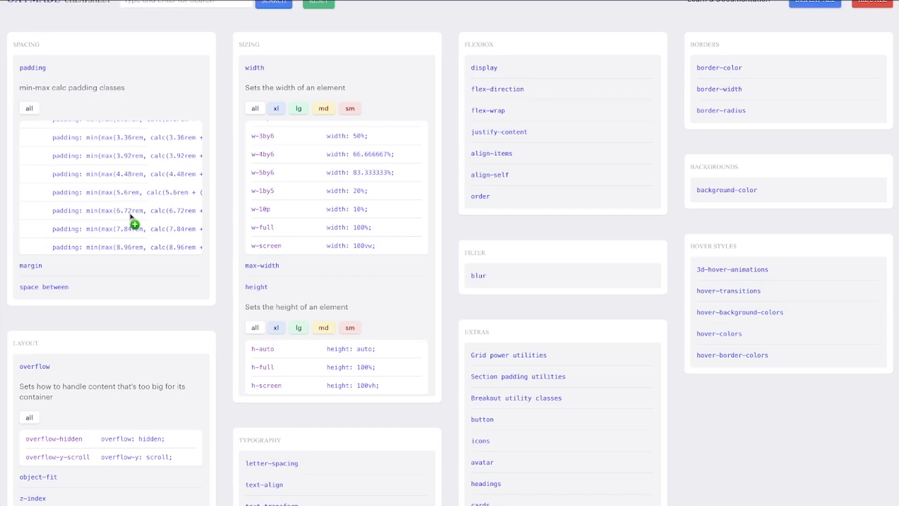
pyautogui.scroll(-4, 528, 253)
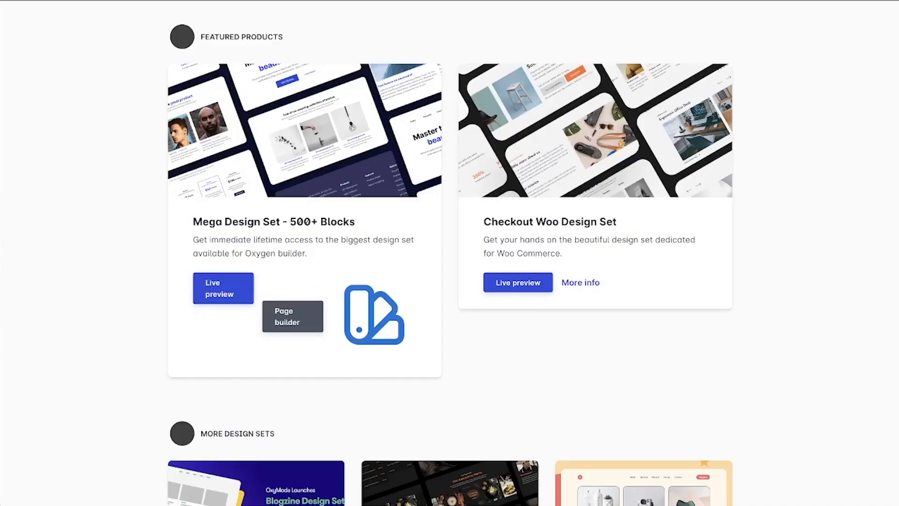
# - Look through the design sets page, covering the featured products and the additional design sets
pyautogui.scroll(8, 535, 306)
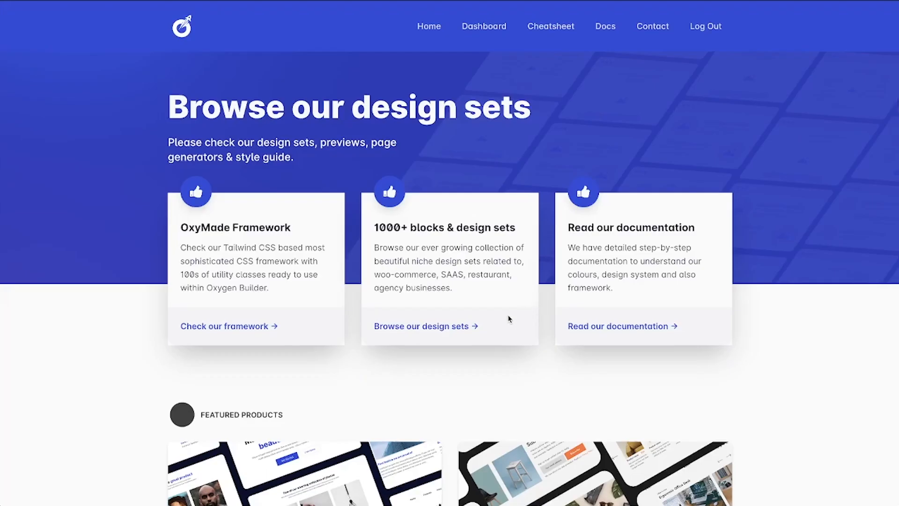
pyautogui.scroll(-1, 508, 317)
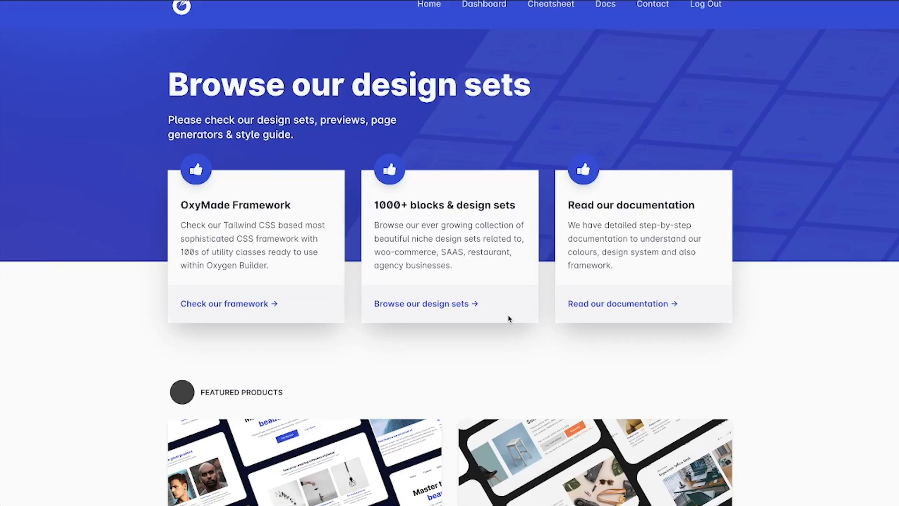
pyautogui.scroll(-3, 509, 319)
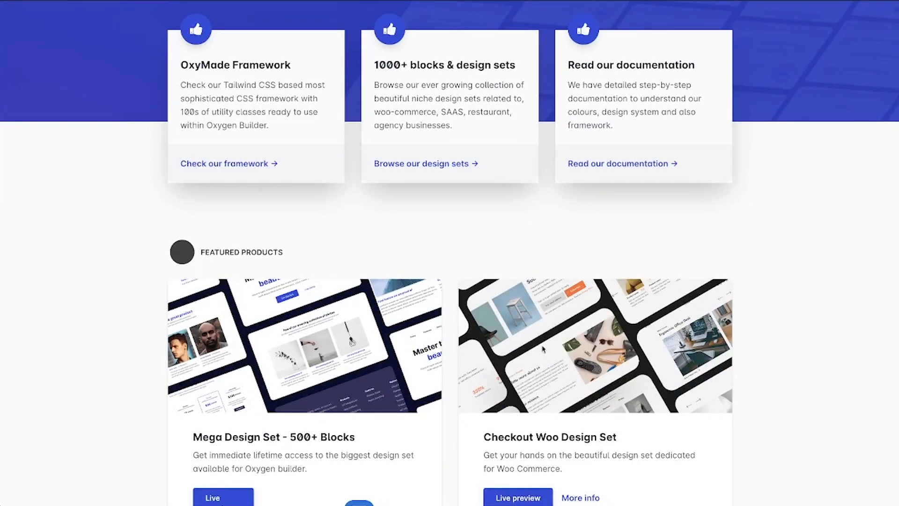
pyautogui.scroll(-8, 570, 277)
pyautogui.scroll(-1, 570, 281)
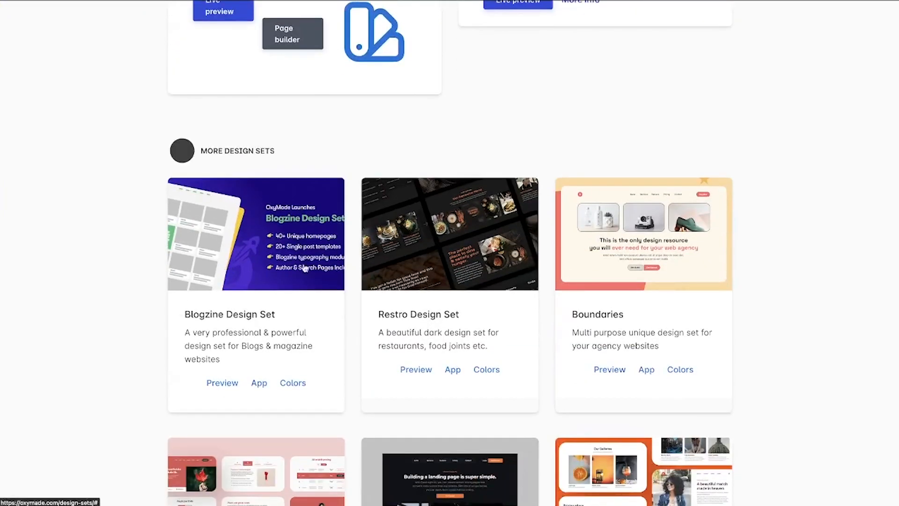
pyautogui.scroll(-5, 427, 276)
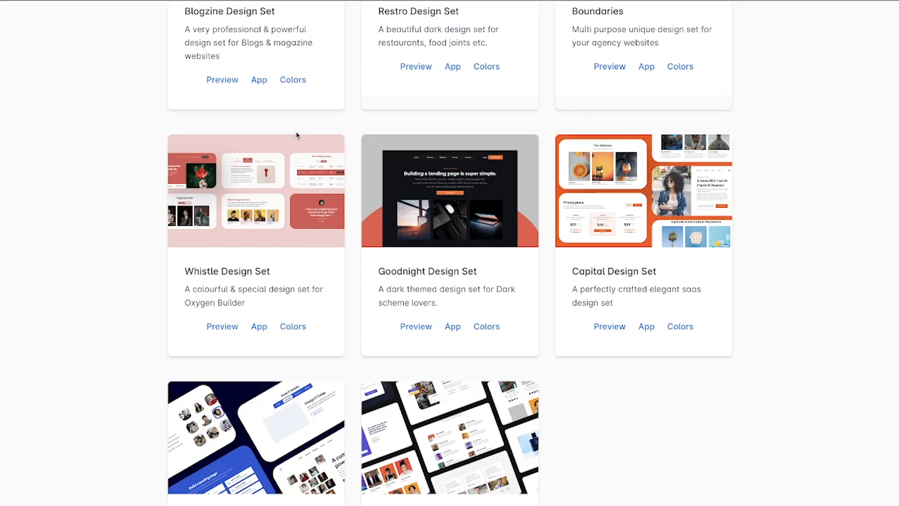
pyautogui.scroll(-5, 296, 135)
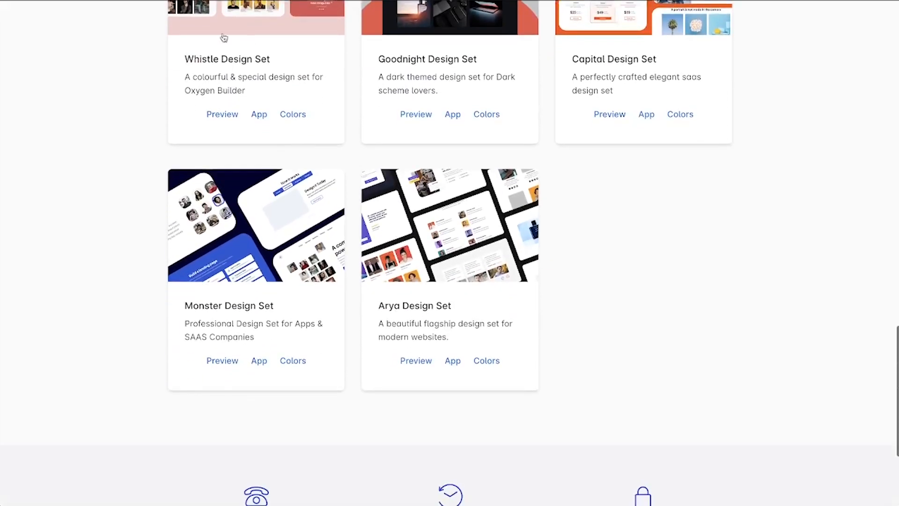
pyautogui.scroll(2, 313, 156)
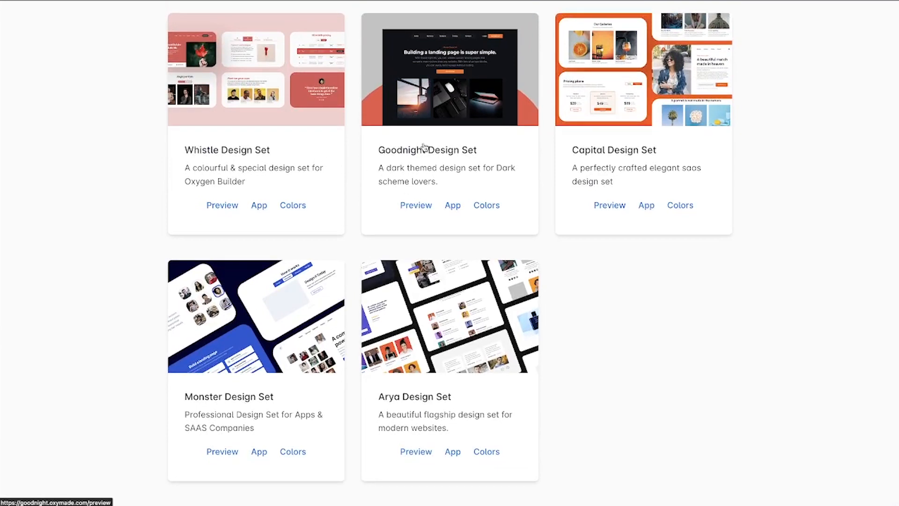
# - Open the Goodnight design set's live preview and display its Contacts blocks
pyautogui.click(421, 204)
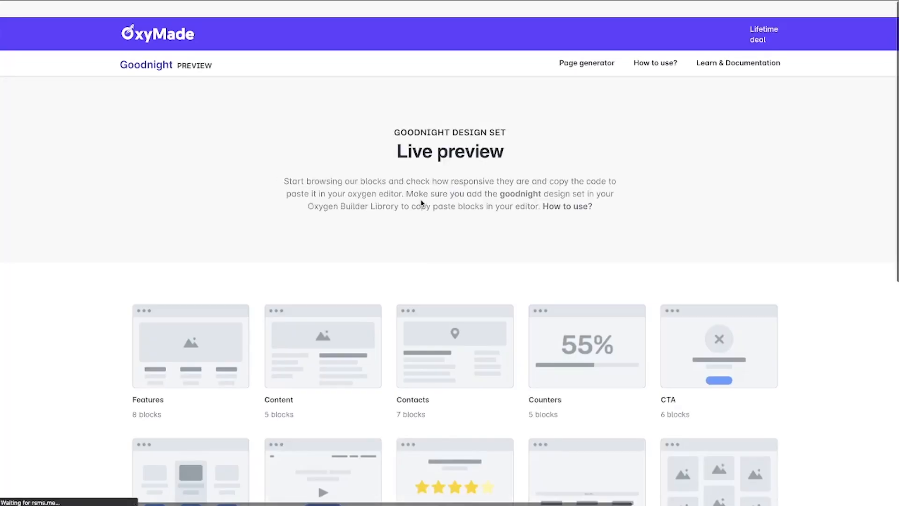
pyautogui.scroll(-3, 424, 200)
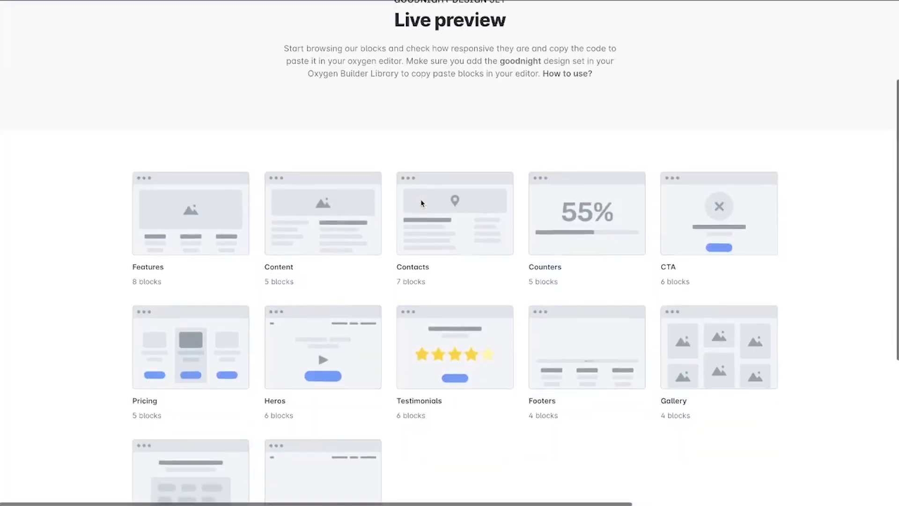
pyautogui.click(457, 216)
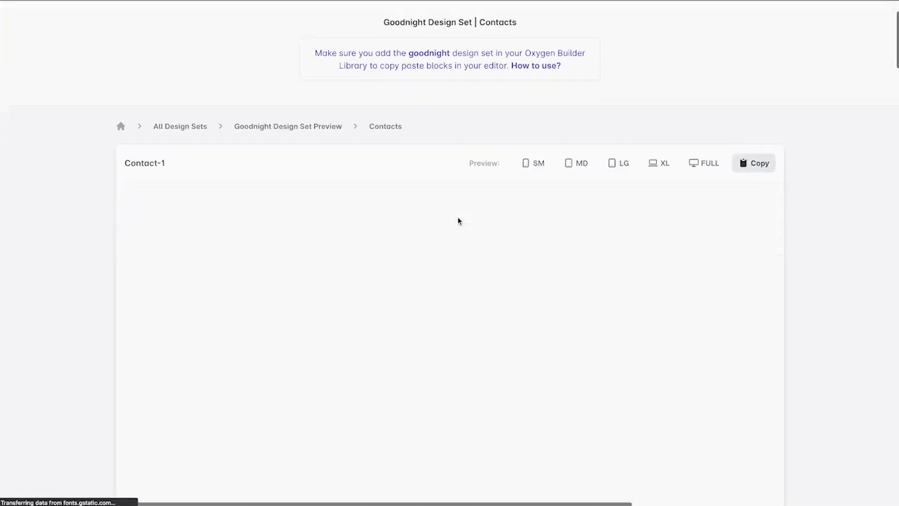
pyautogui.scroll(-1, 458, 217)
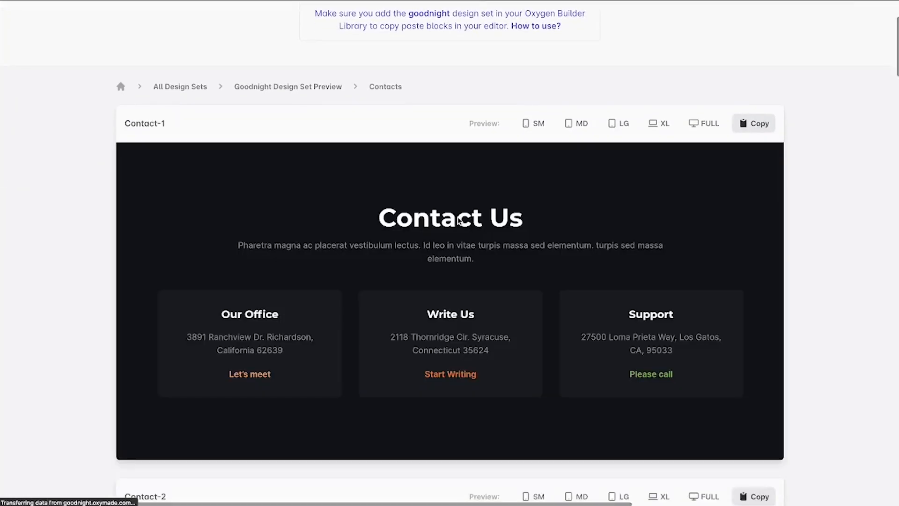
# - Preview the Contact-1 block at the SM, MD, LG and XL screen sizes
pyautogui.click(538, 123)
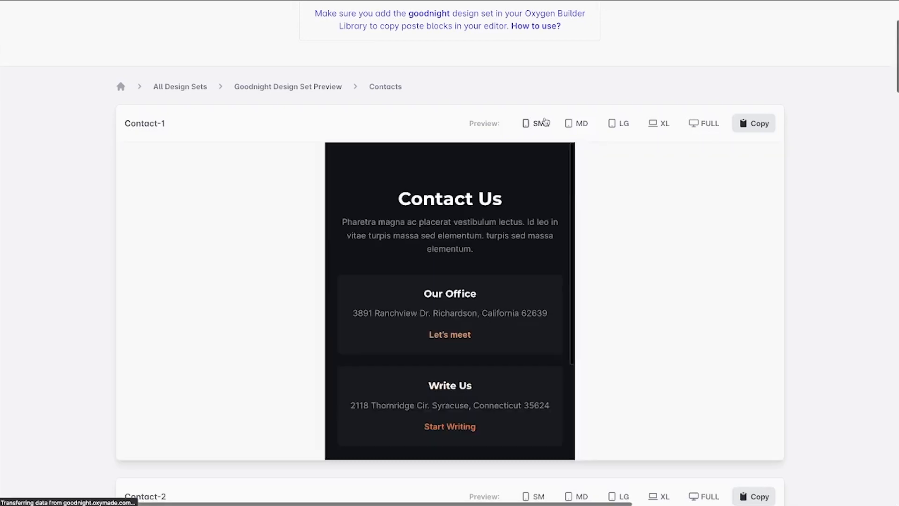
pyautogui.click(572, 123)
pyautogui.click(612, 123)
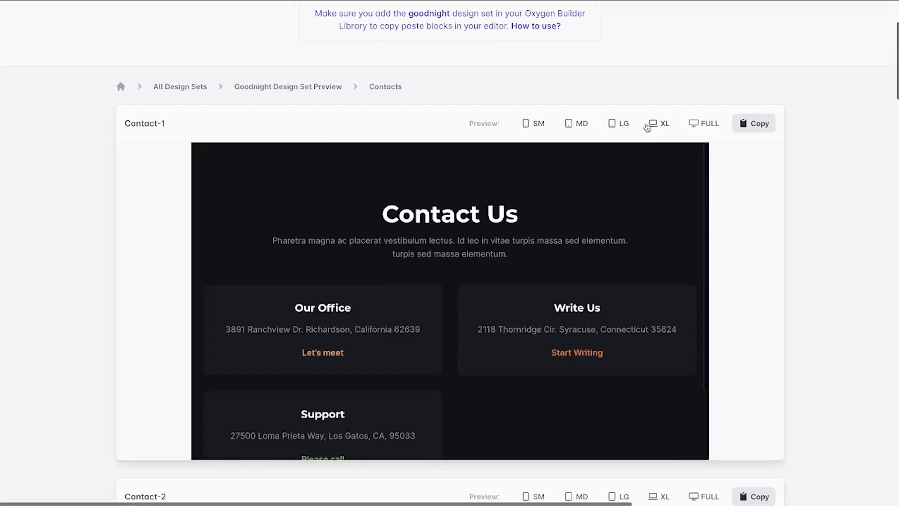
pyautogui.click(653, 124)
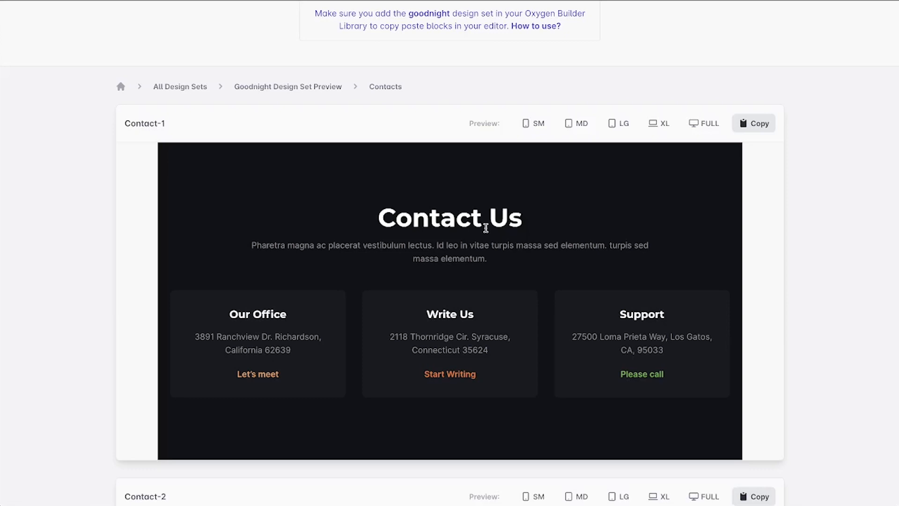
# - Preview the Contact-2 block at the LG, XL, FULL, MD and SM screen sizes
pyautogui.scroll(-2, 486, 228)
pyautogui.scroll(-2, 487, 231)
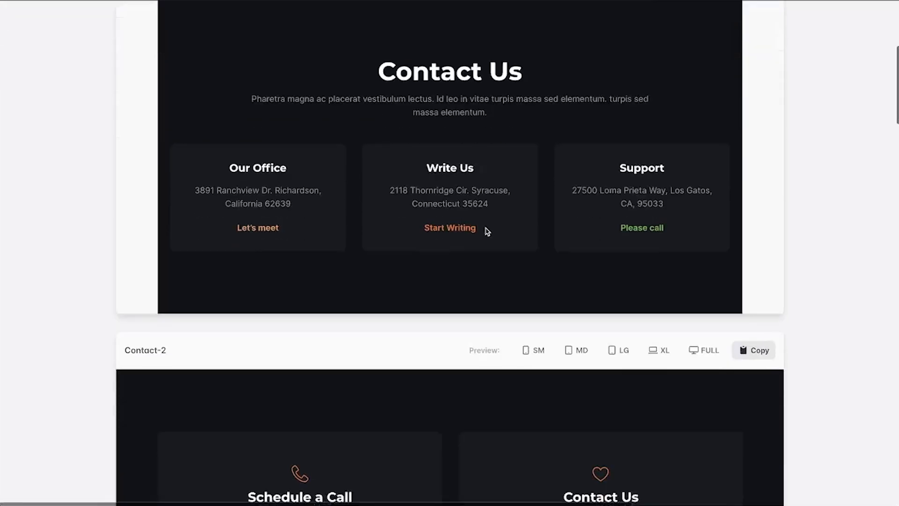
pyautogui.scroll(-7, 486, 232)
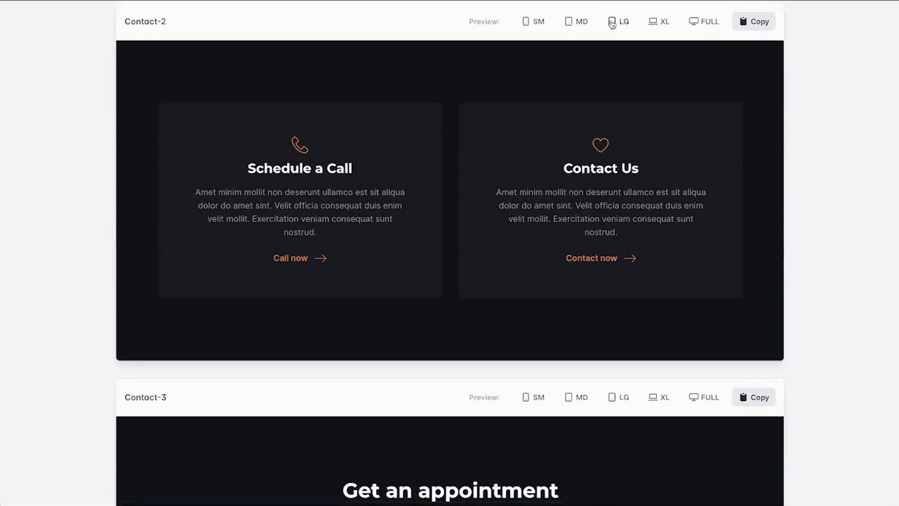
pyautogui.click(612, 24)
pyautogui.click(663, 24)
pyautogui.click(693, 23)
pyautogui.click(591, 23)
pyautogui.click(537, 22)
# - Browse the remaining Contacts blocks and preview Contact-7 at the SM and MD screen sizes
pyautogui.scroll(-13, 538, 26)
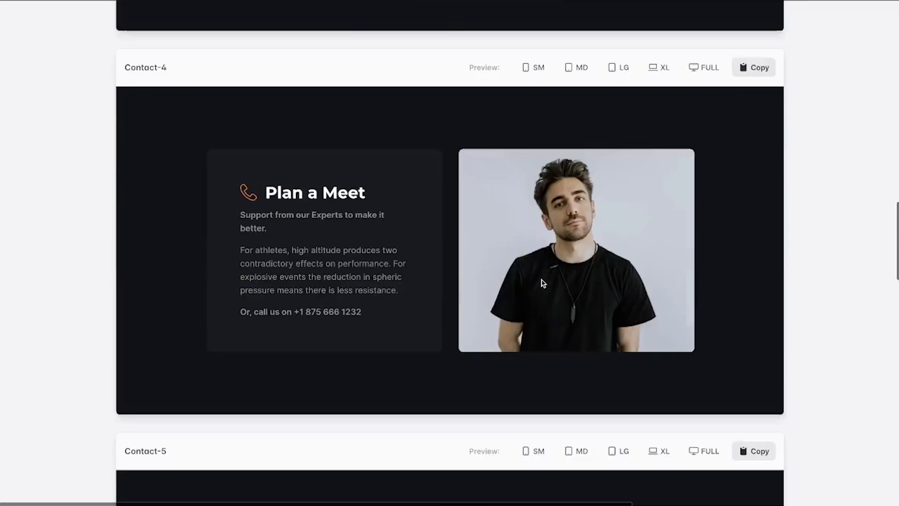
pyautogui.scroll(-20, 543, 283)
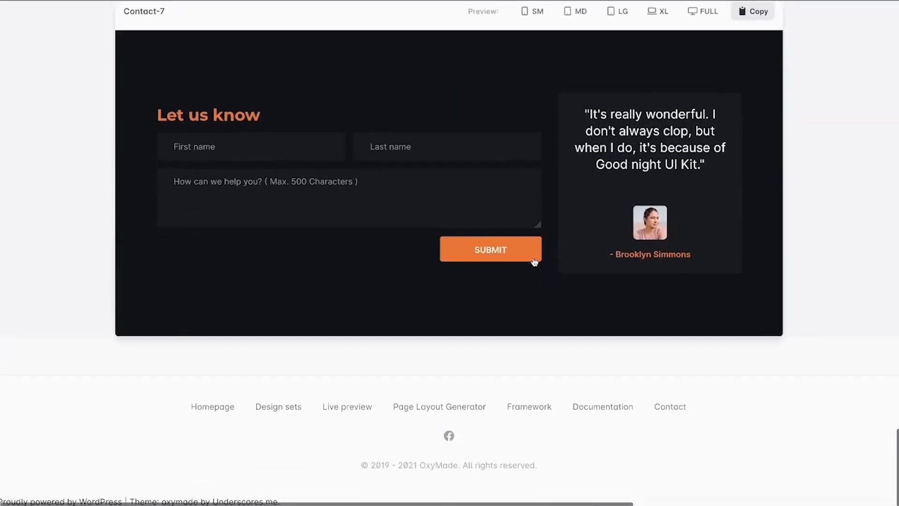
pyautogui.scroll(3, 534, 262)
pyautogui.click(515, 132)
pyautogui.click(561, 136)
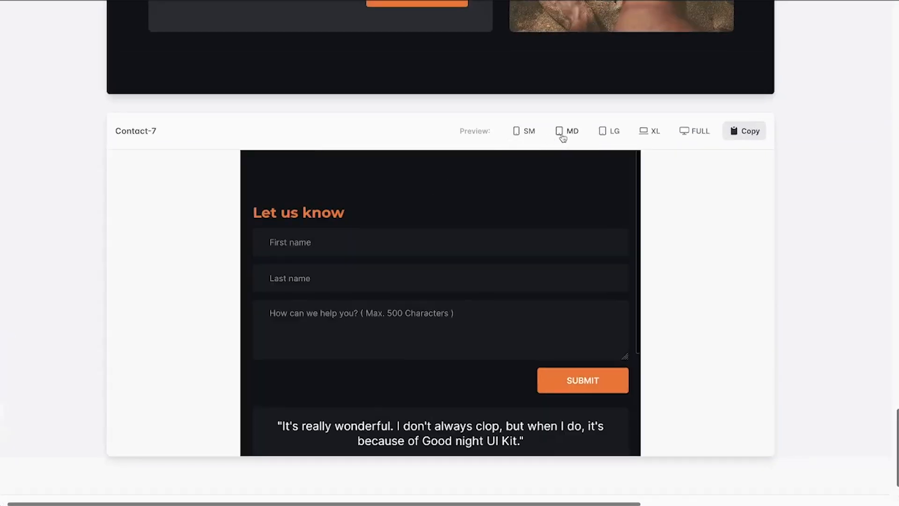
pyautogui.scroll(-3, 594, 176)
pyautogui.hscroll(-1, 594, 177)
pyautogui.scroll(3, 594, 177)
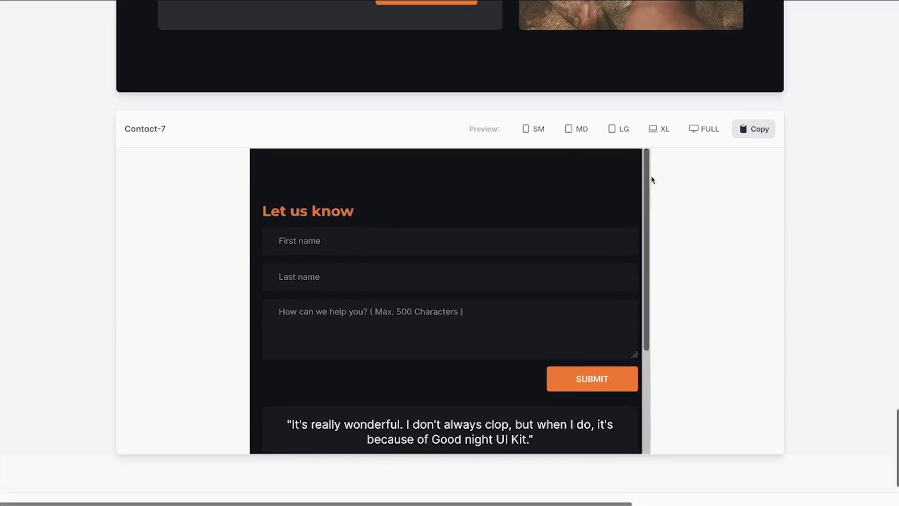
pyautogui.scroll(20, 651, 180)
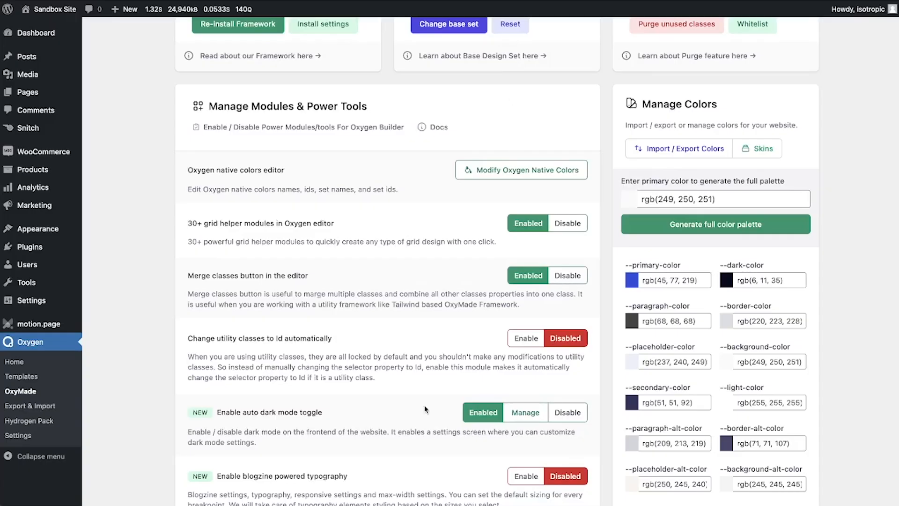
# - Install the OxyMade framework's default Oxygen global settings from the WordPress settings page
pyautogui.scroll(5, 412, 313)
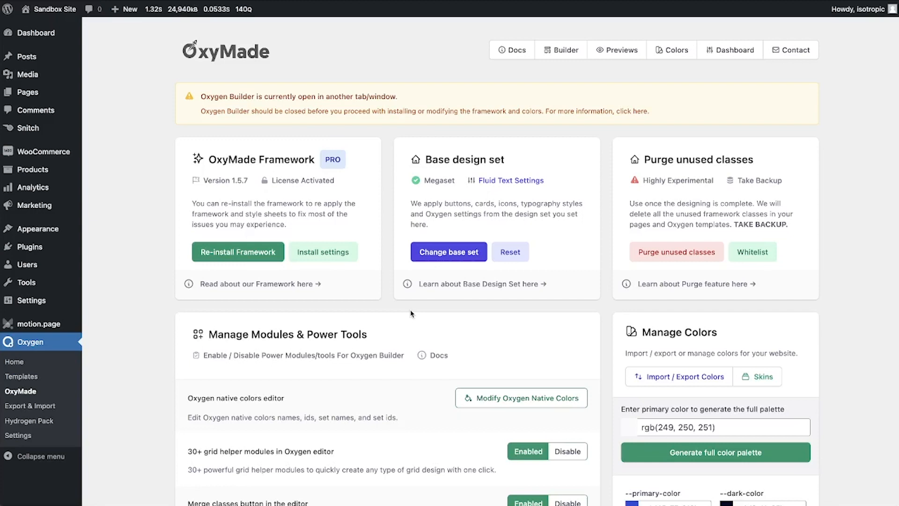
pyautogui.click(327, 254)
pyautogui.click(515, 300)
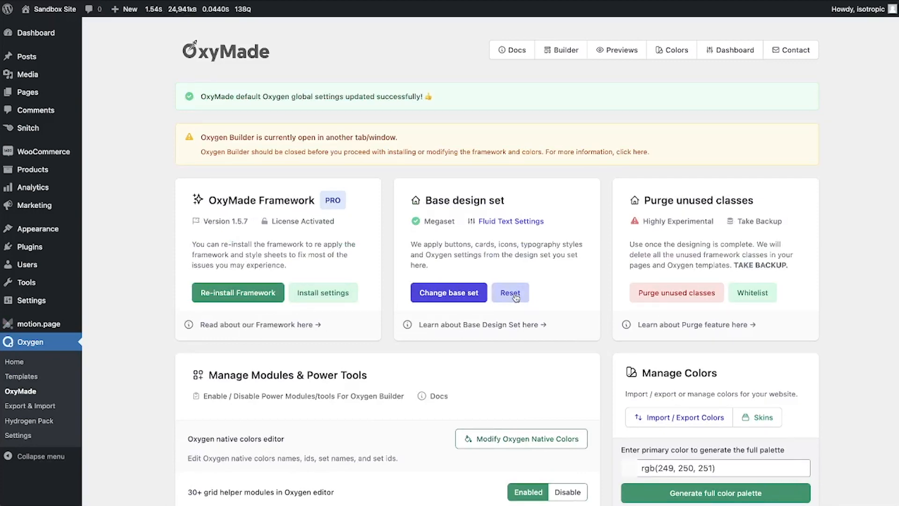
# - Examine the power module toggles, color palette, CSS classes, stylesheets, reset options and license sections of the OxyMade settings page
pyautogui.scroll(-5, 655, 246)
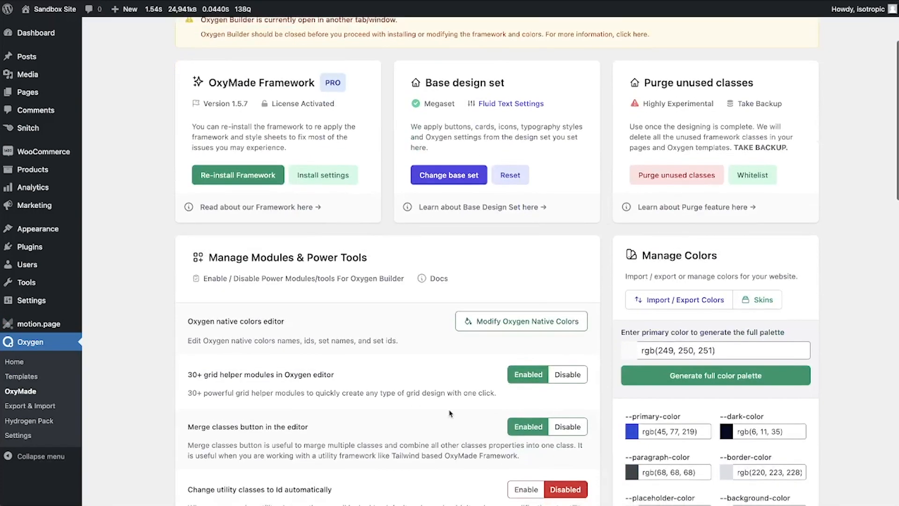
pyautogui.scroll(-3, 297, 124)
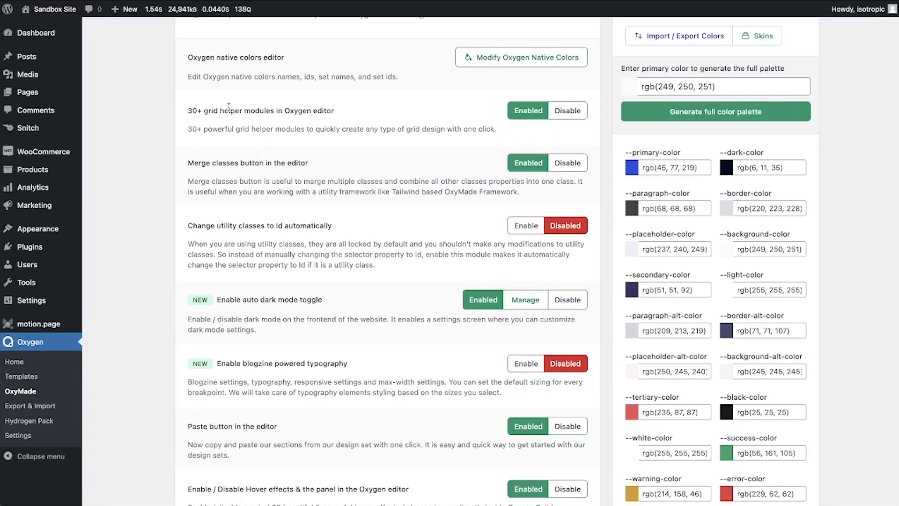
pyautogui.scroll(-4, 228, 106)
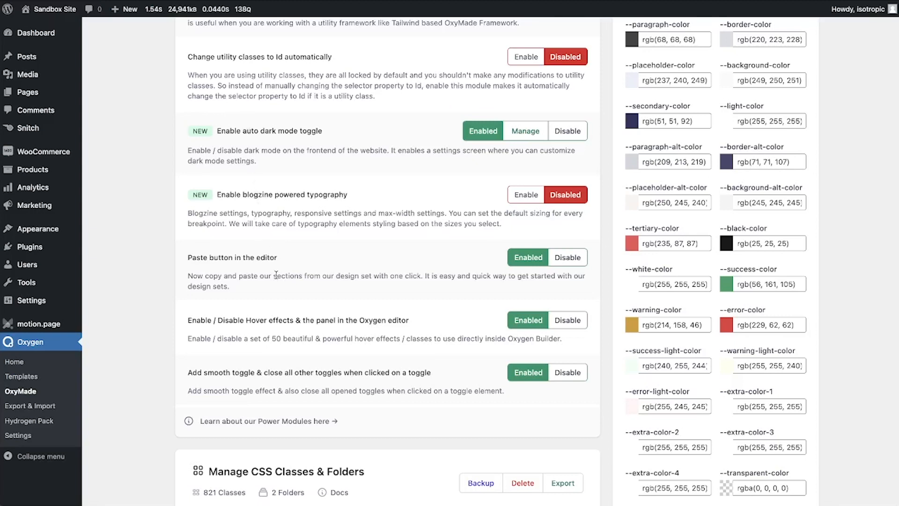
pyautogui.scroll(-3, 320, 339)
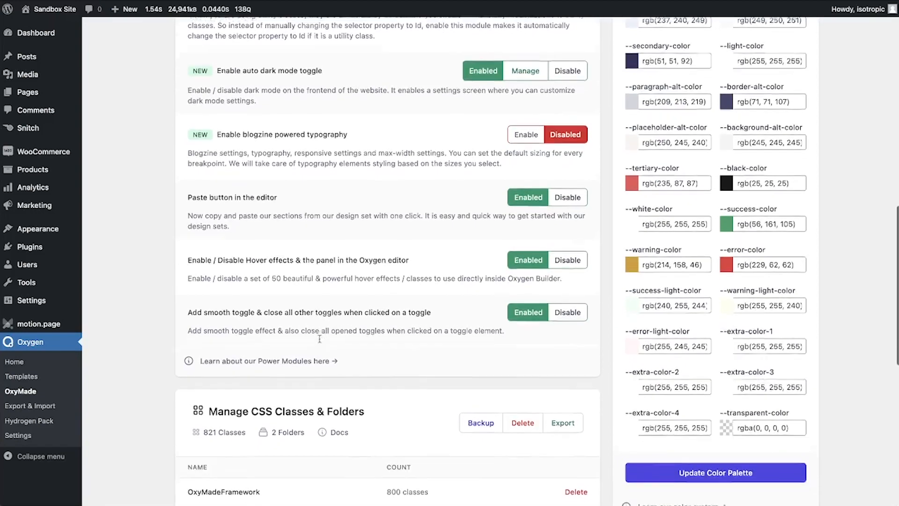
pyautogui.scroll(7, 698, 138)
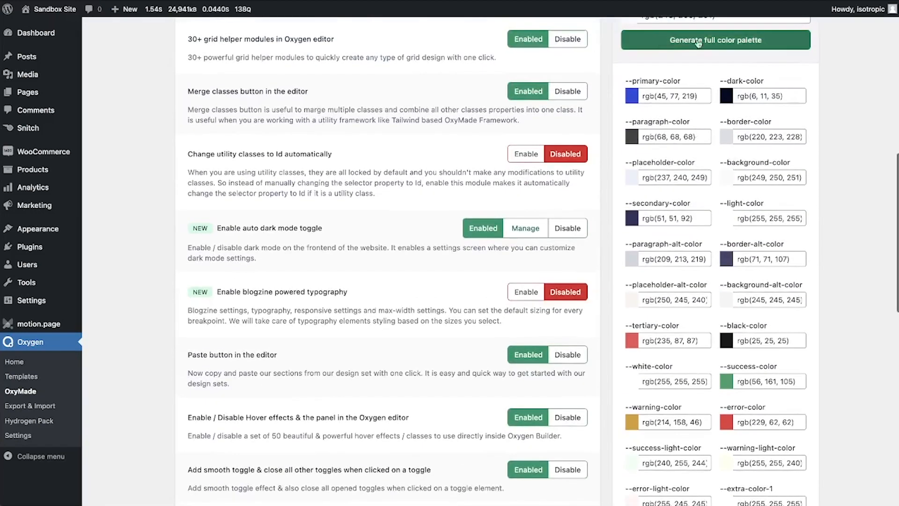
pyautogui.scroll(3, 677, 113)
pyautogui.scroll(-2, 695, 170)
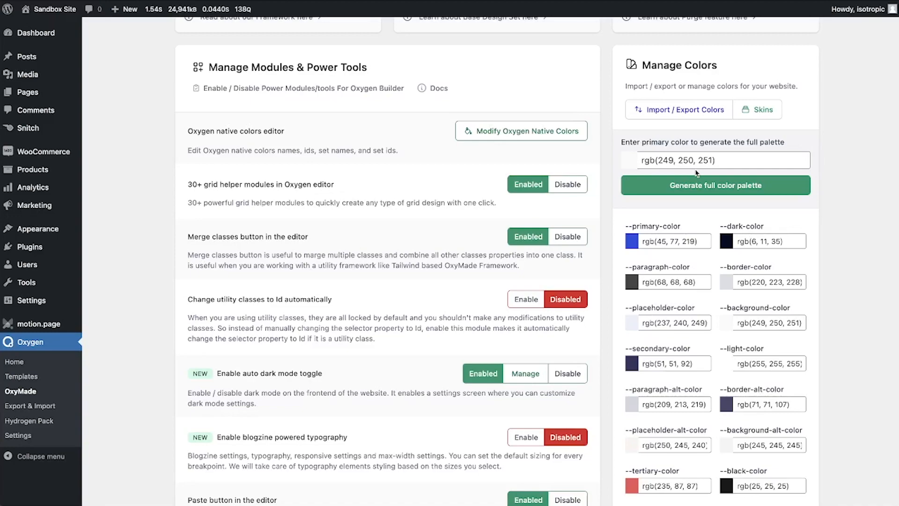
pyautogui.scroll(-15, 696, 173)
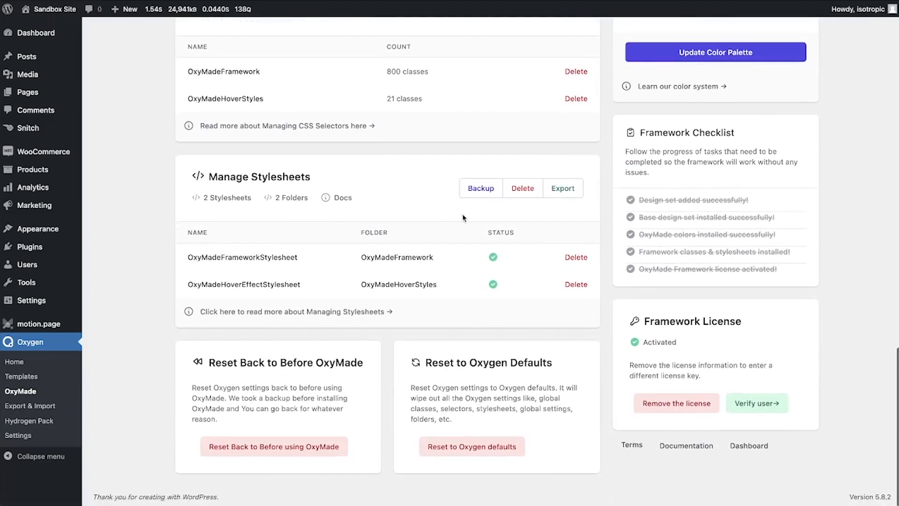
pyautogui.scroll(15, 463, 218)
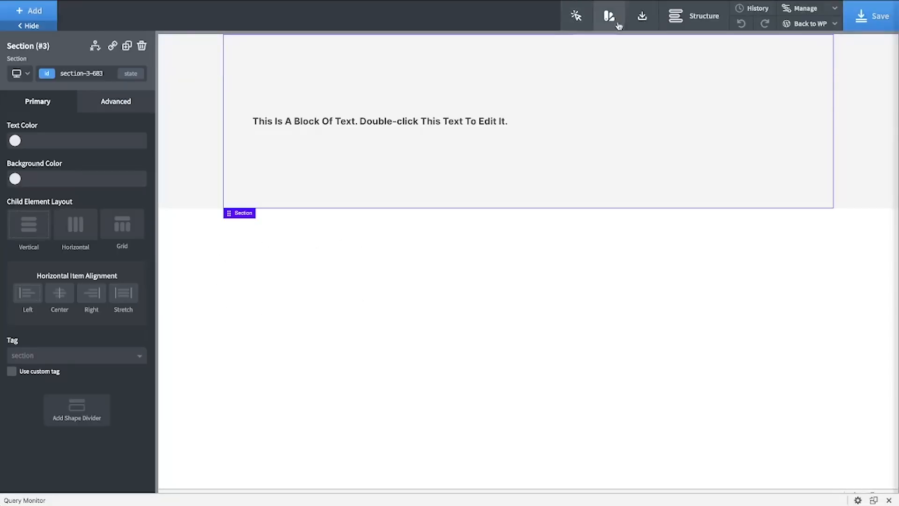
# - In the Oxygen editor, apply the OxyMade grow hover effect to the text block and close the effects list
pyautogui.click(580, 20)
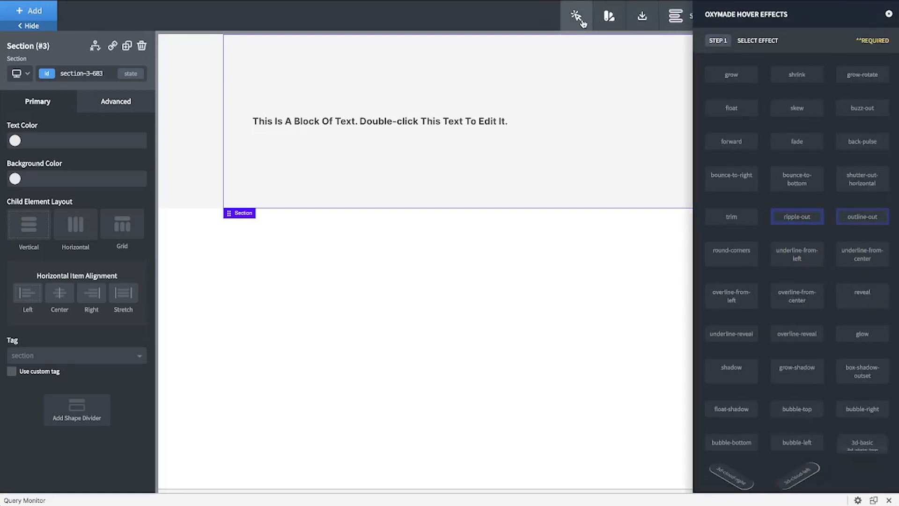
pyautogui.click(428, 122)
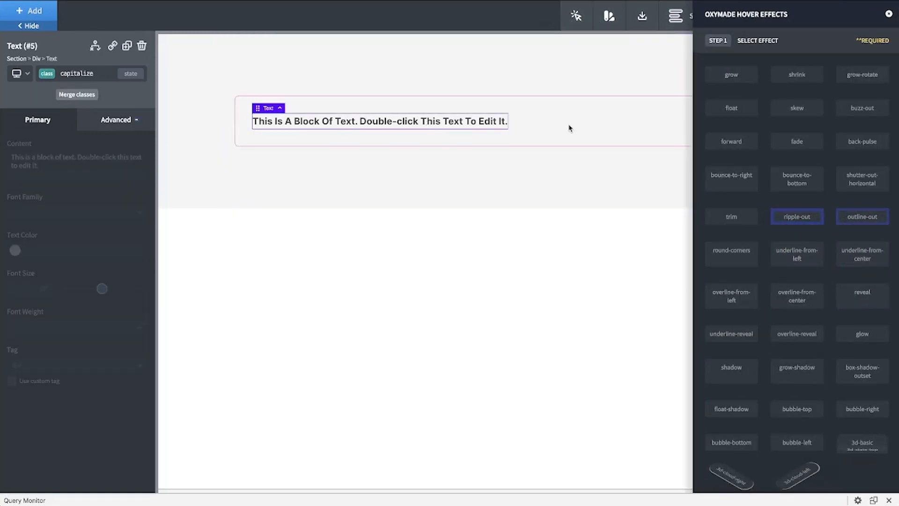
pyautogui.click(739, 75)
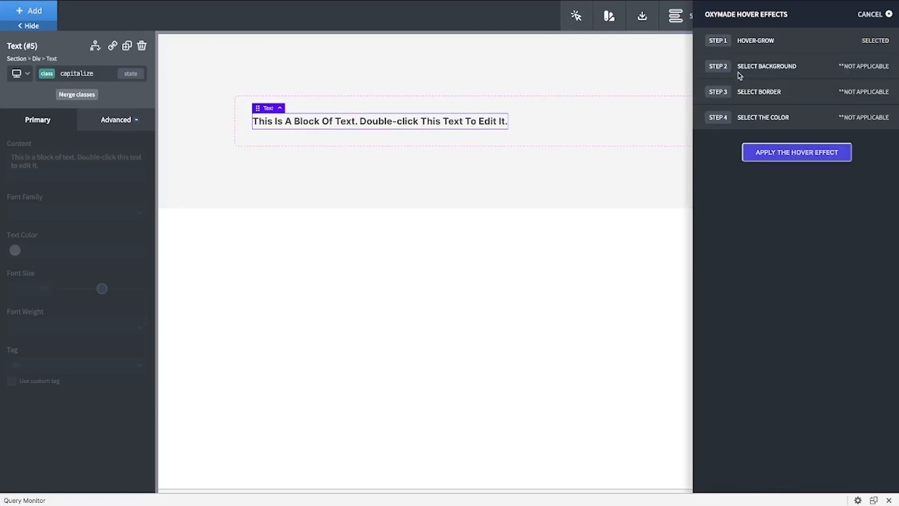
pyautogui.click(767, 155)
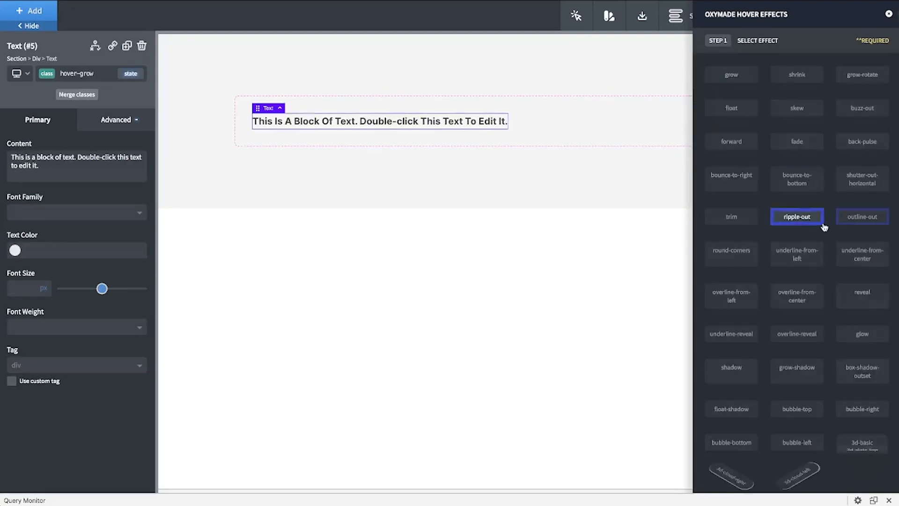
pyautogui.scroll(-5, 819, 281)
pyautogui.scroll(5, 709, 154)
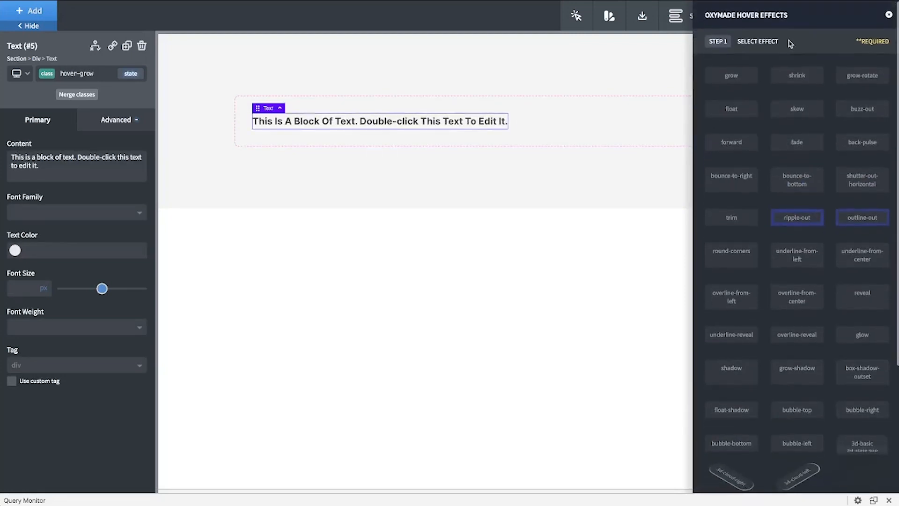
pyautogui.click(888, 14)
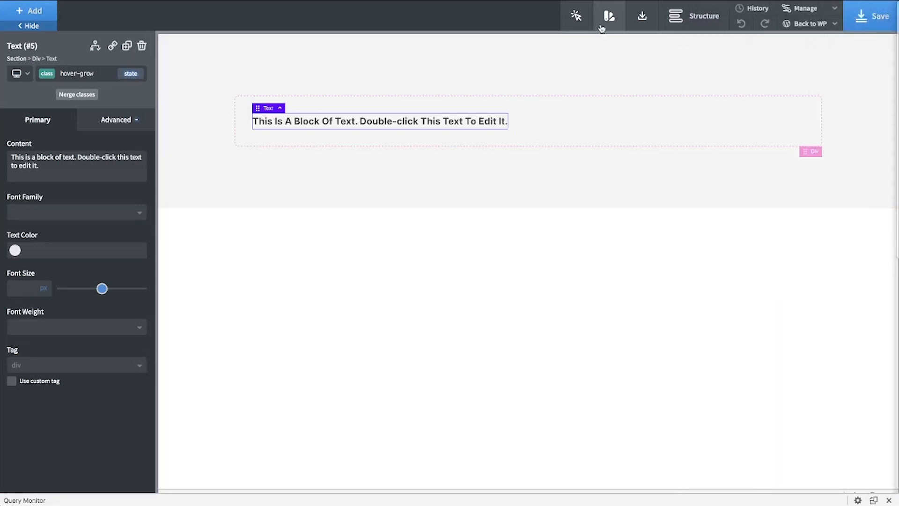
# - Copy the Primary color from the OxyMade Color System and set the text block's ID-level text color to var(--primary-color)
pyautogui.click(602, 26)
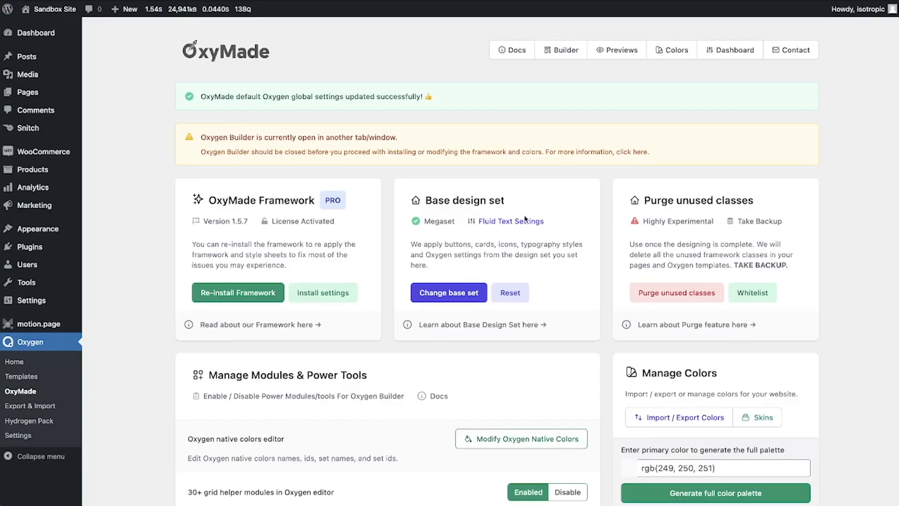
pyautogui.scroll(-8, 526, 218)
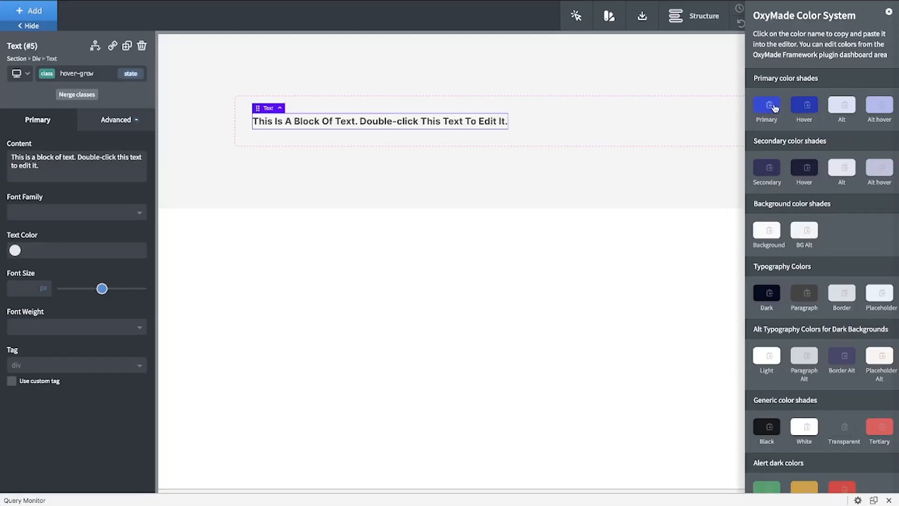
pyautogui.click(62, 255)
pyautogui.click(77, 74)
pyautogui.click(56, 114)
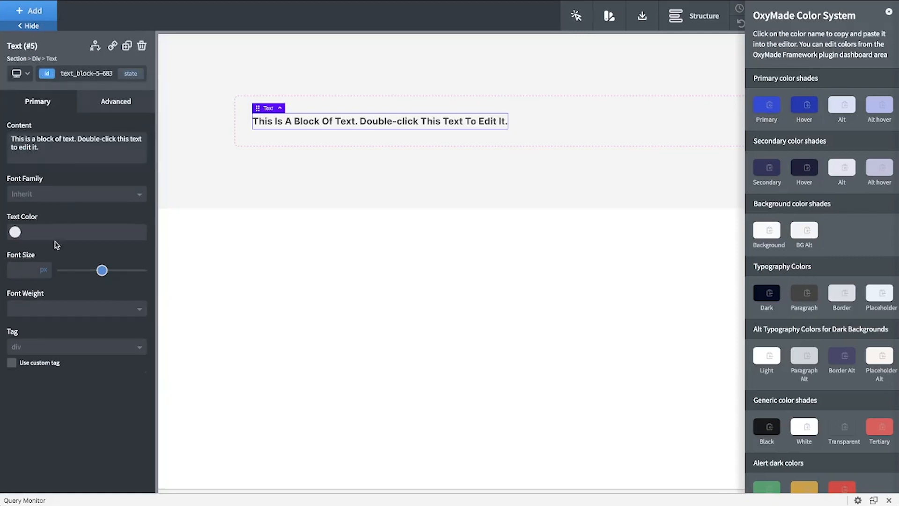
pyautogui.click(48, 232)
pyautogui.write('var(--primary-color)')
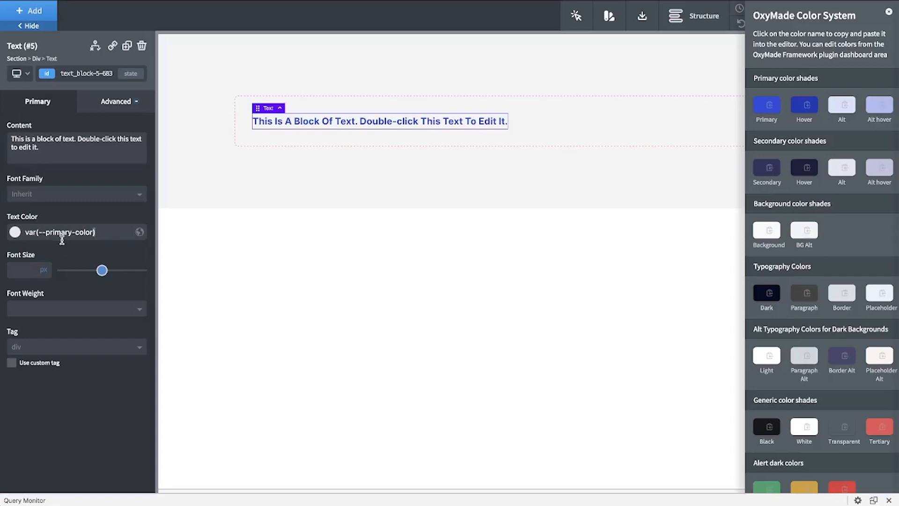
# - Replace the text block's text color with var(--secondary-color), and clear the value
pyautogui.hotkey('ctrl', 'a')
pyautogui.write('var(--secondary-color)')
pyautogui.hotkey('ctrl', 'a')
pyautogui.press('BackSpace')
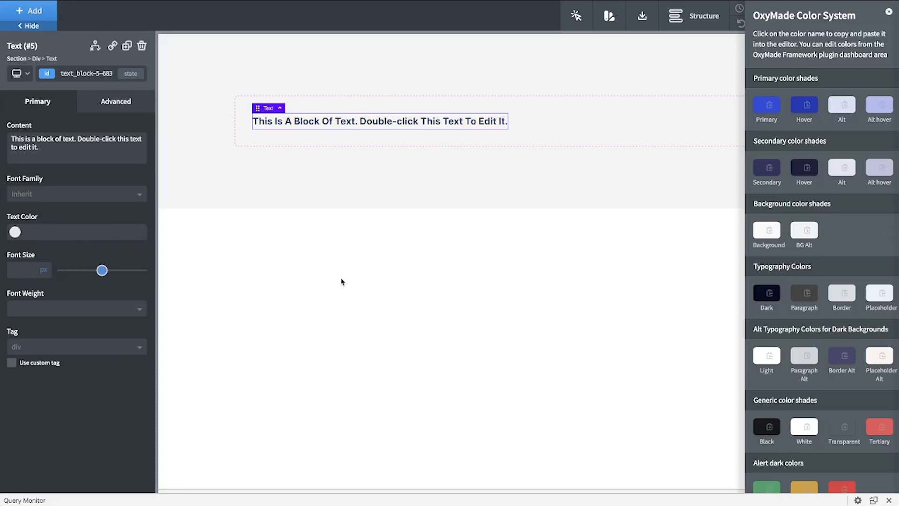
# - Close the color system, bring up the prompt for pasting design set code and dismiss it without entering anything
pyautogui.click(888, 12)
pyautogui.click(642, 19)
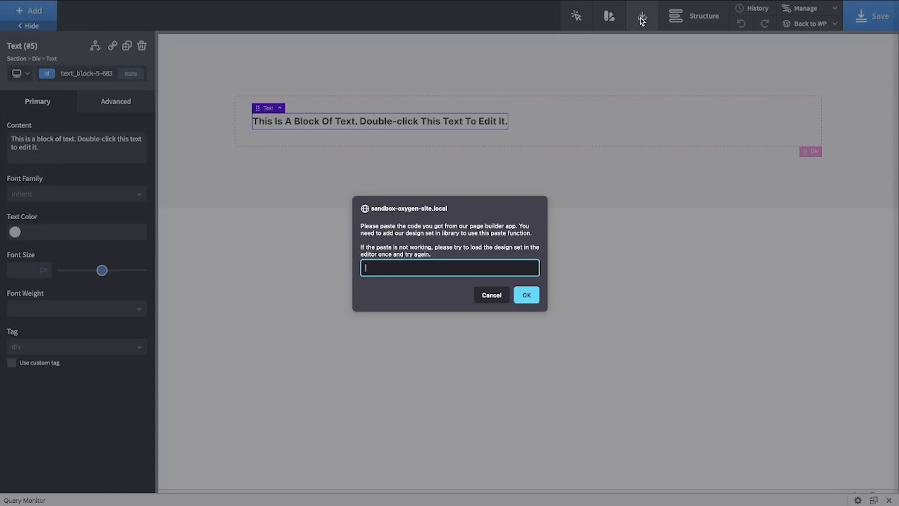
pyautogui.click(488, 297)
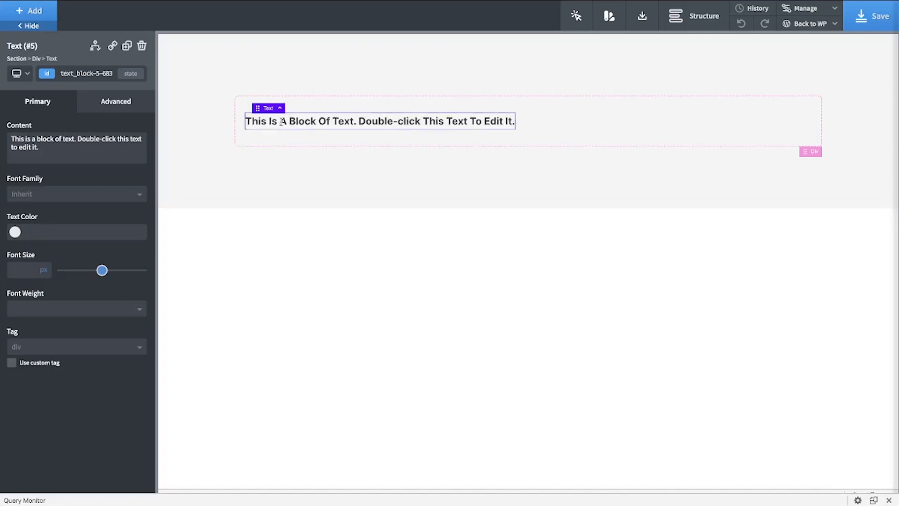
# - Select the div around the text, switch to its ID selector and display its Size & Spacing settings
pyautogui.click(619, 124)
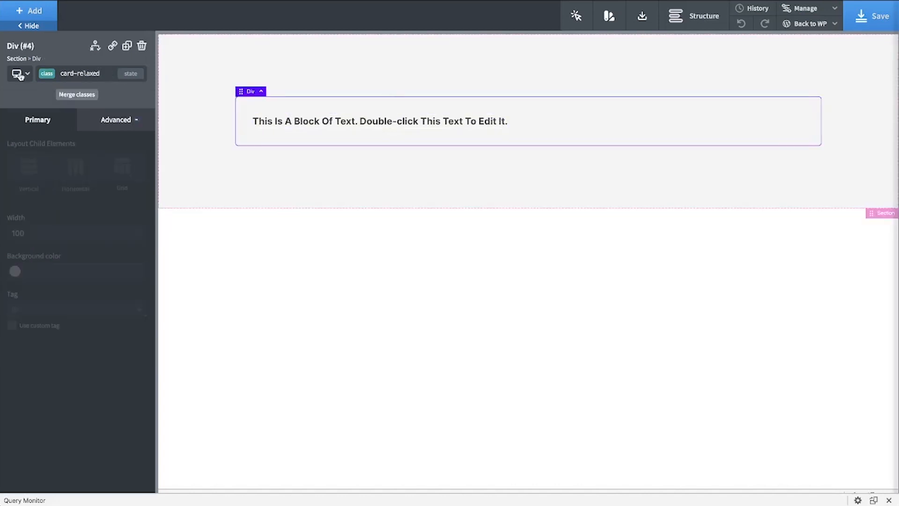
pyautogui.click(80, 73)
pyautogui.click(47, 114)
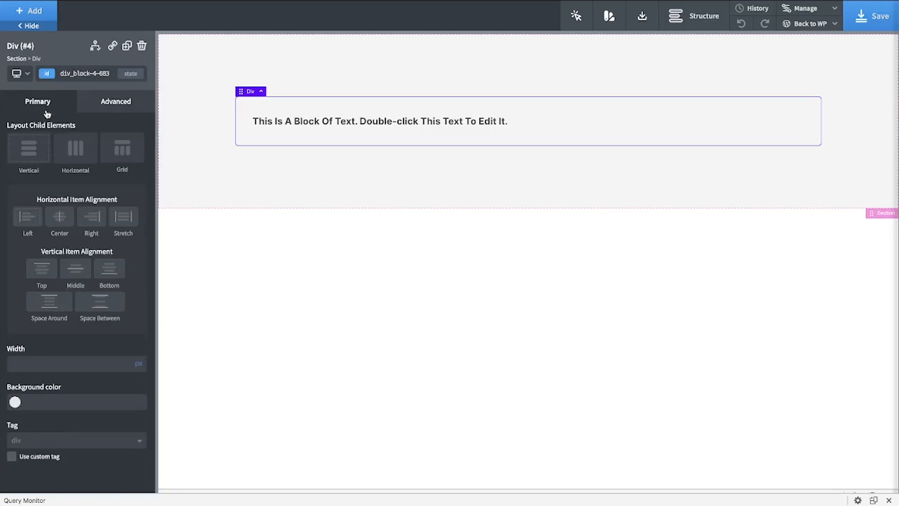
pyautogui.click(104, 108)
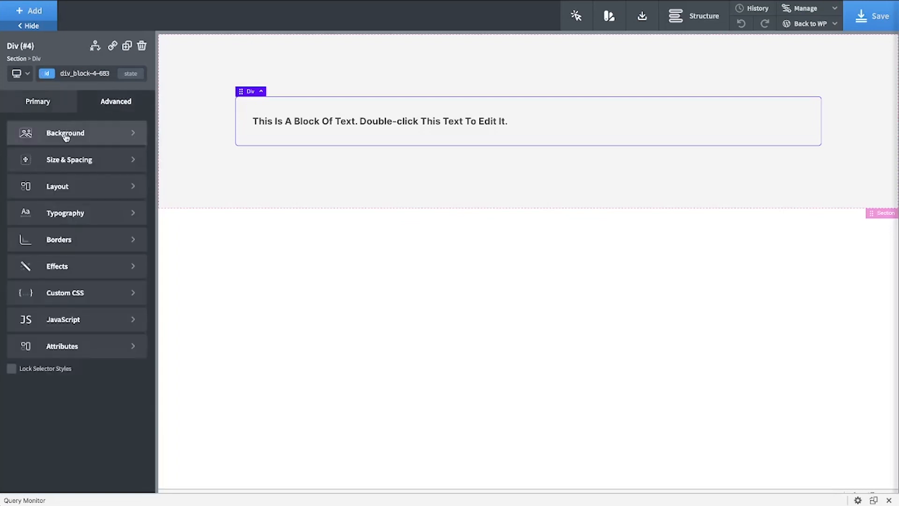
pyautogui.click(66, 160)
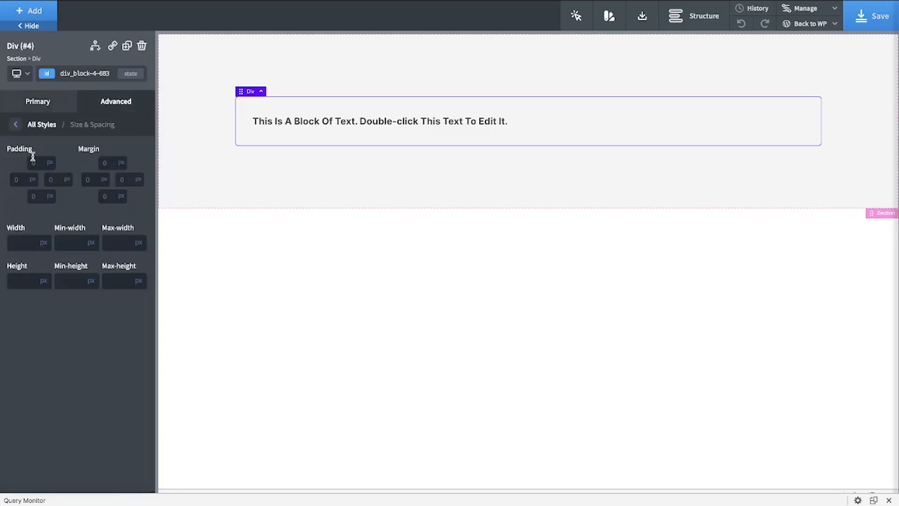
# - View the div's spacing settings at the 1168px, 768px and 480px breakpoints, and return to all devices
pyautogui.click(17, 74)
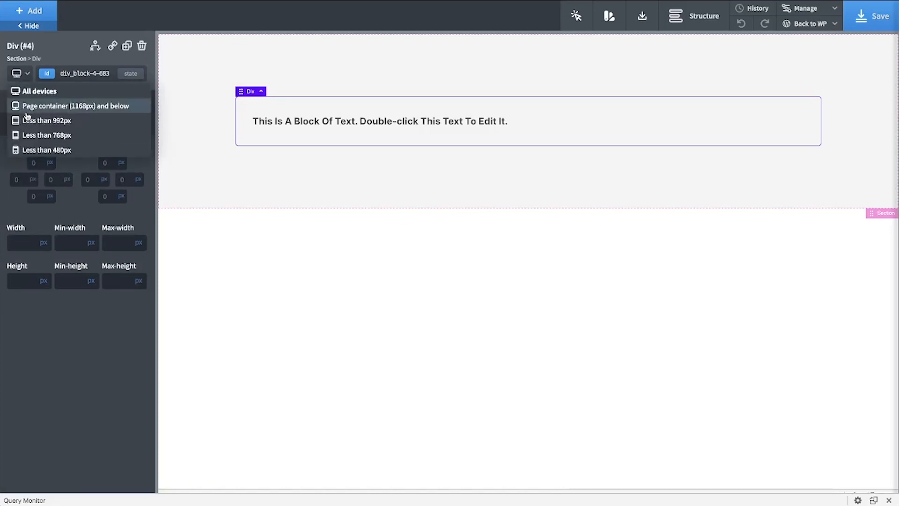
pyautogui.click(27, 106)
pyautogui.click(17, 74)
pyautogui.click(43, 135)
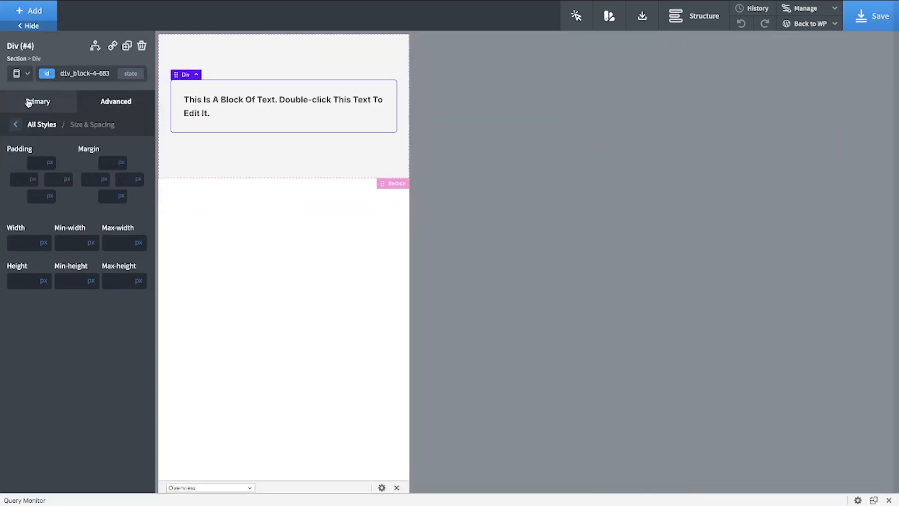
pyautogui.click(24, 73)
pyautogui.click(29, 150)
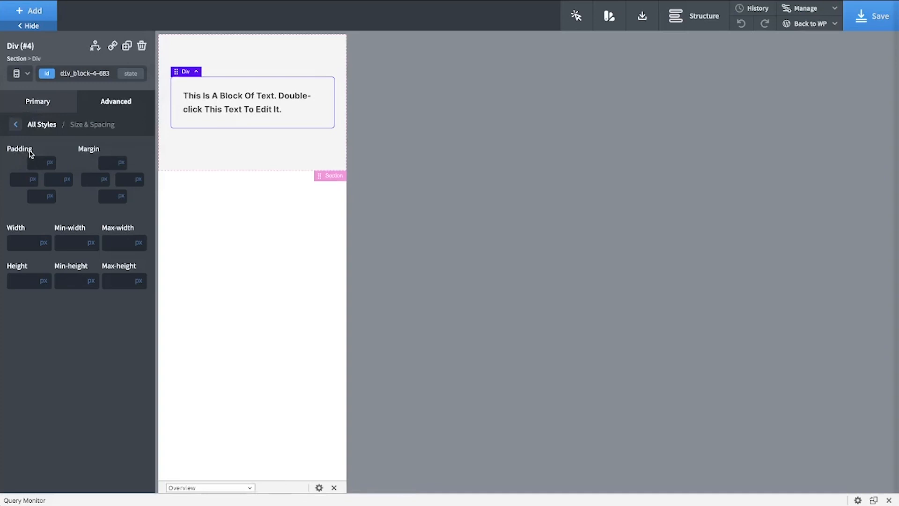
pyautogui.click(27, 73)
pyautogui.click(36, 91)
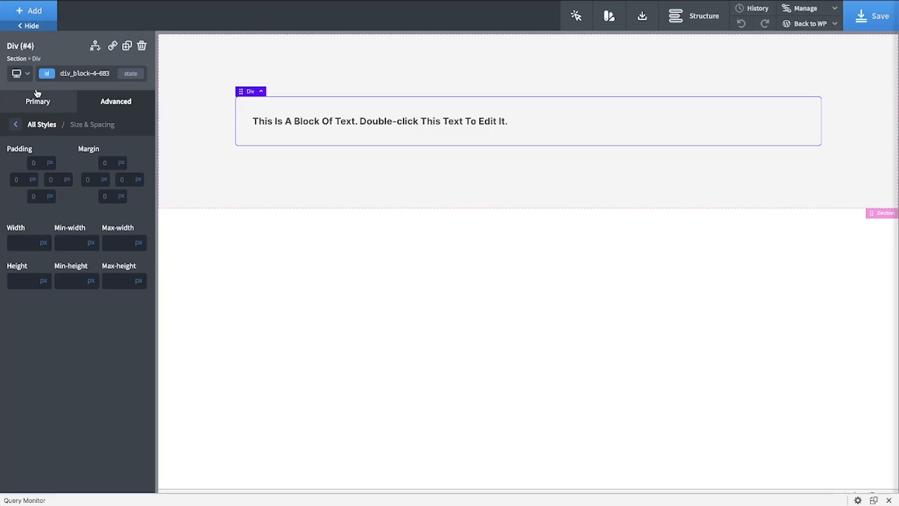
# - Remove the p-8 class from the div around the text
pyautogui.click(39, 100)
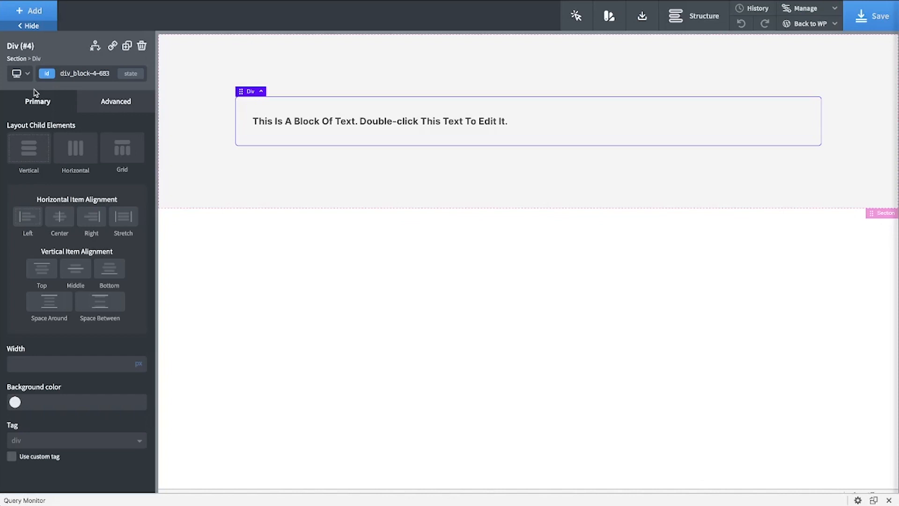
pyautogui.click(69, 75)
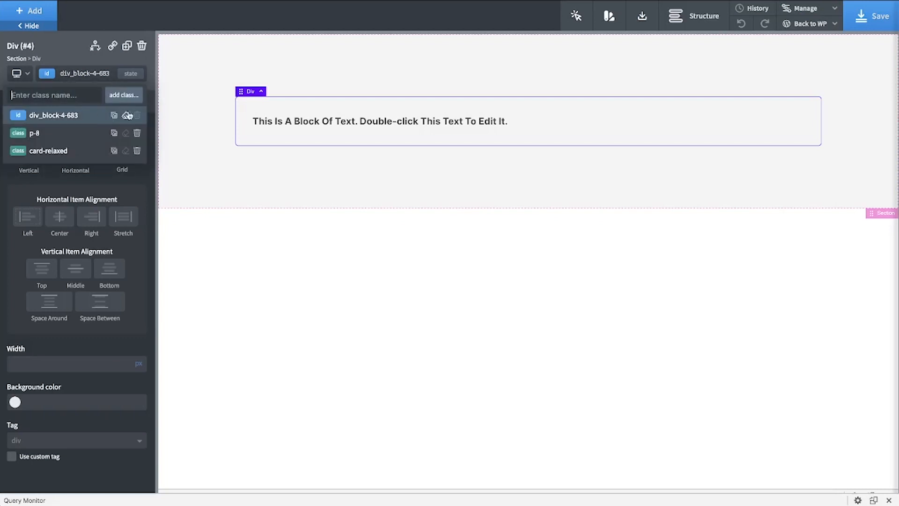
pyautogui.click(137, 133)
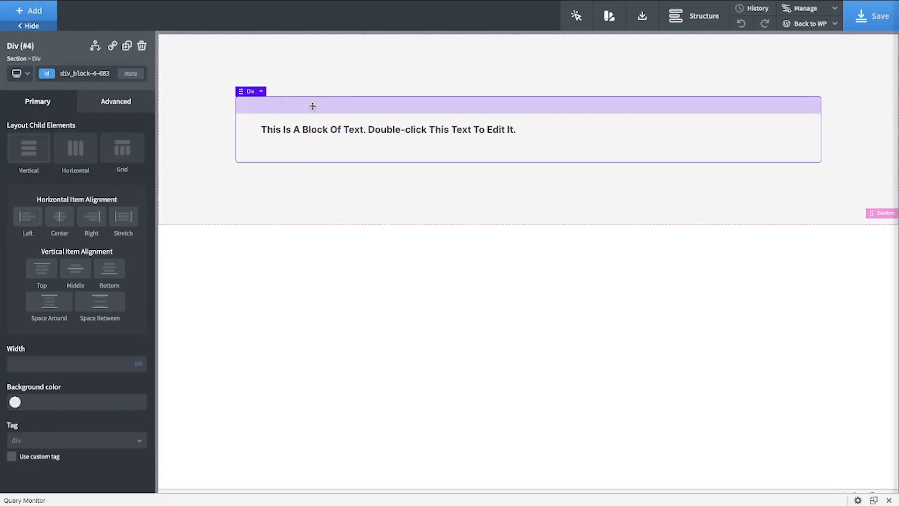
# - Replace the card-relaxed class on the div around the text with the p-12 class
pyautogui.click(100, 73)
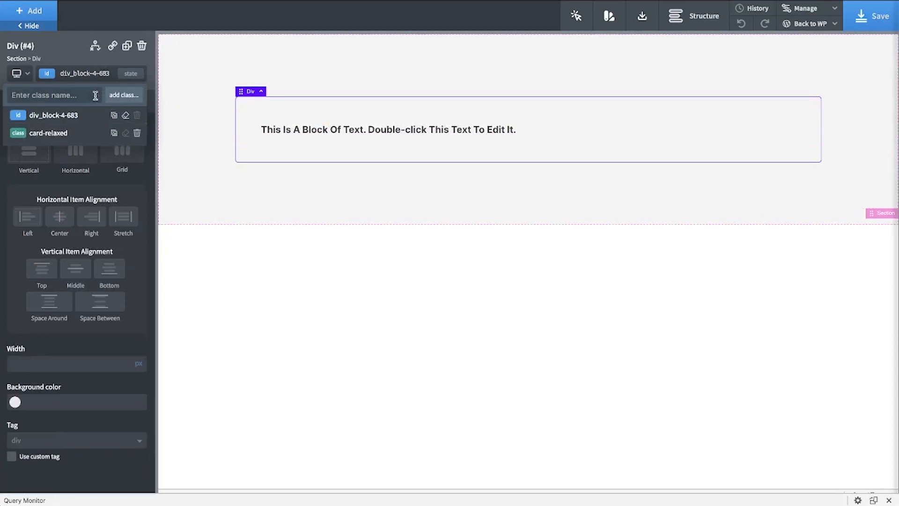
pyautogui.click(137, 133)
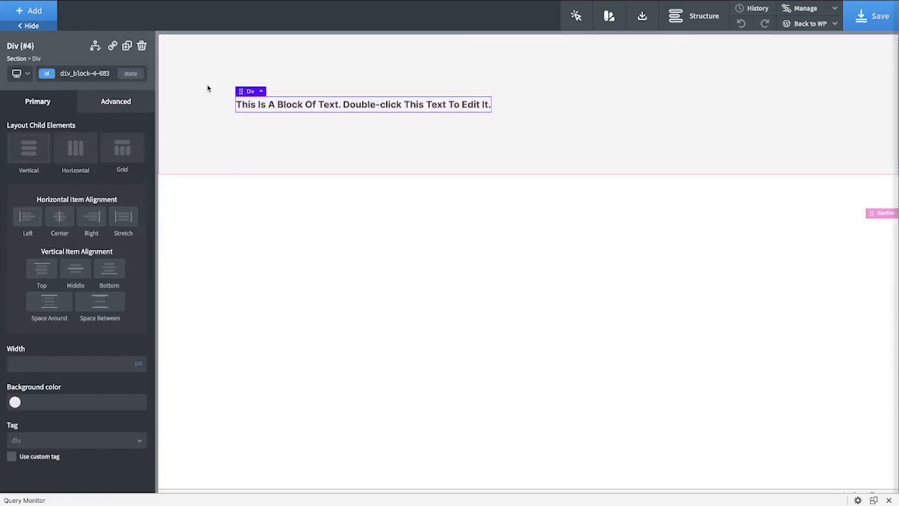
pyautogui.click(87, 75)
pyautogui.write('p-')
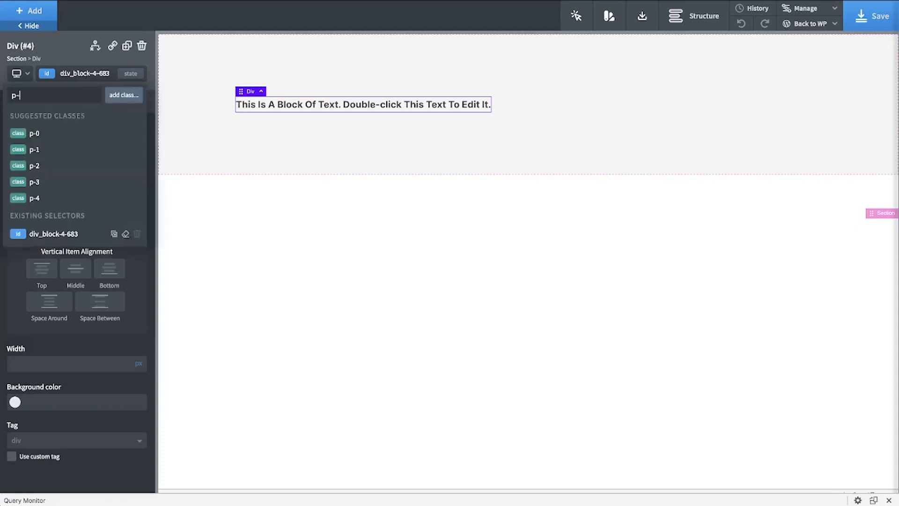
pyautogui.write('12')
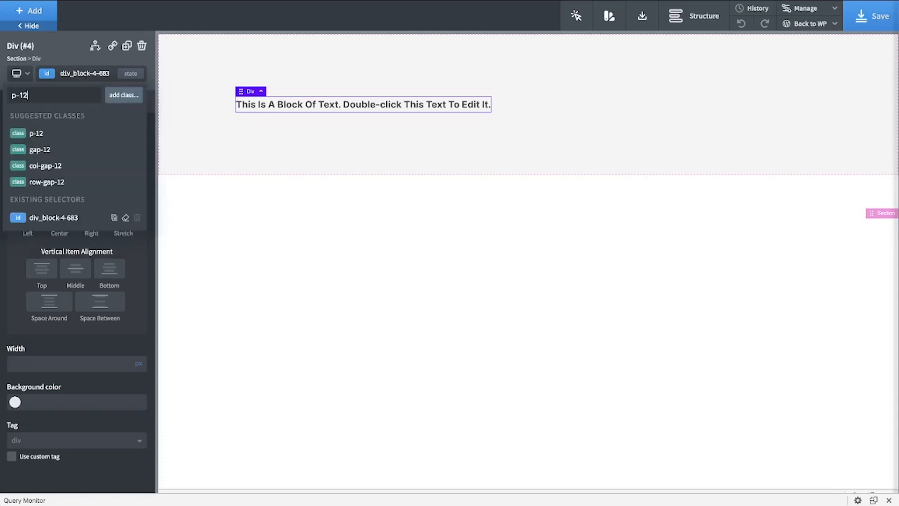
pyautogui.press('Return')
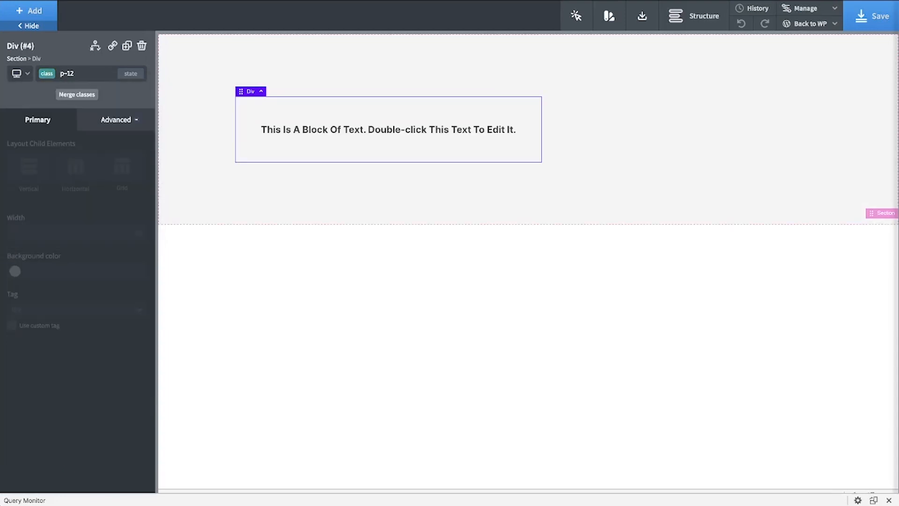
# - Add the border-color-primary and rounded classes to the div around the text
pyautogui.click(94, 75)
pyautogui.write('bor')
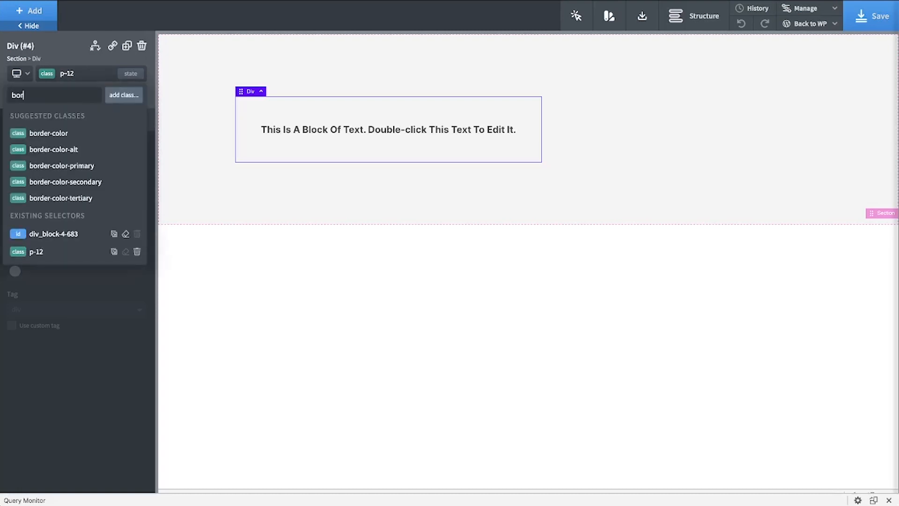
pyautogui.click(75, 166)
pyautogui.click(106, 73)
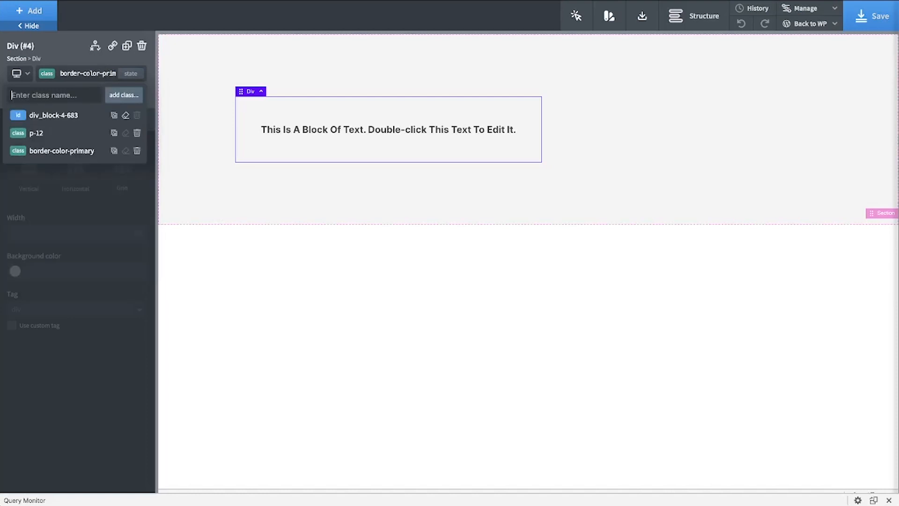
pyautogui.click(92, 150)
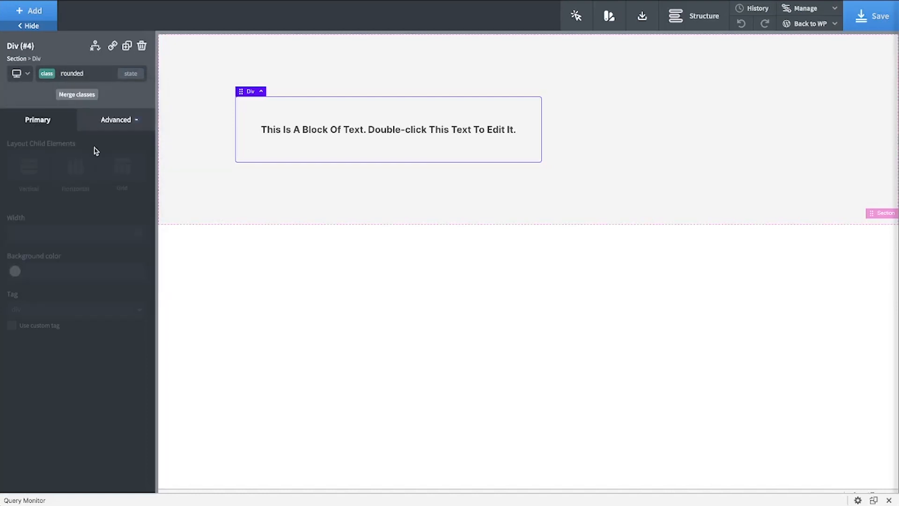
pyautogui.click(425, 210)
pyautogui.click(388, 130)
pyautogui.click(394, 103)
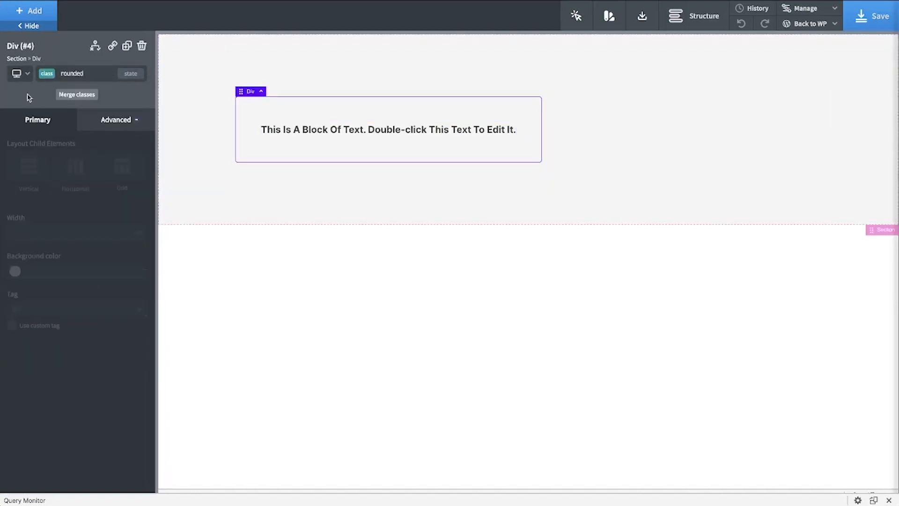
# - Search the class suggestions for a border class and add the border class to the div
pyautogui.click(70, 74)
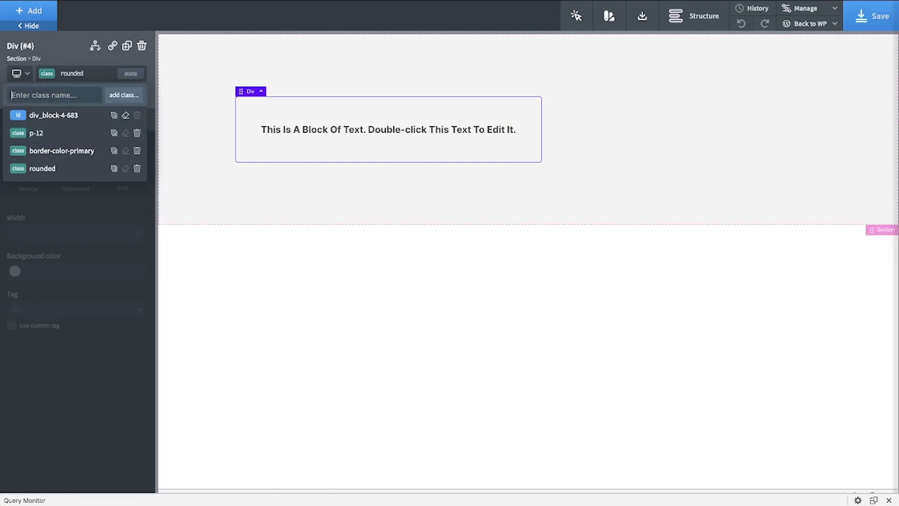
pyautogui.write('bos')
pyautogui.press('BackSpace')
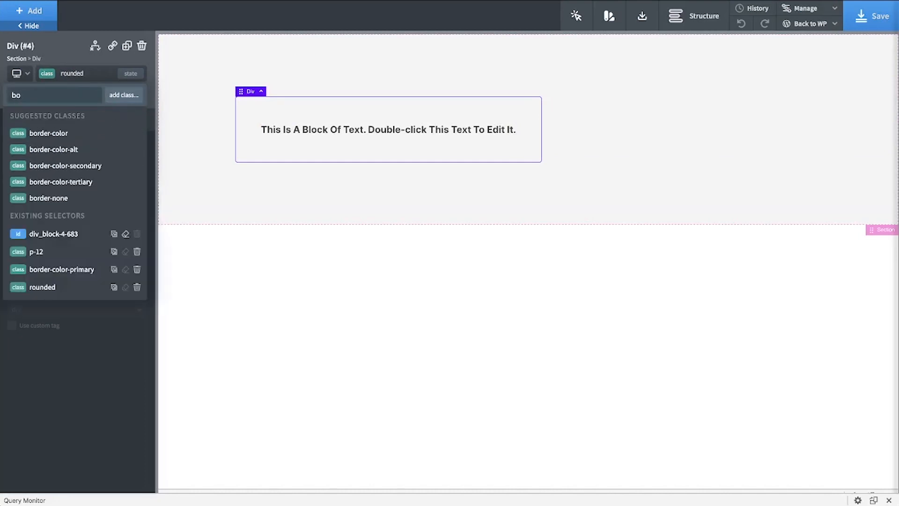
pyautogui.write('s')
pyautogui.press('BackSpace')
pyautogui.write('eswe-')
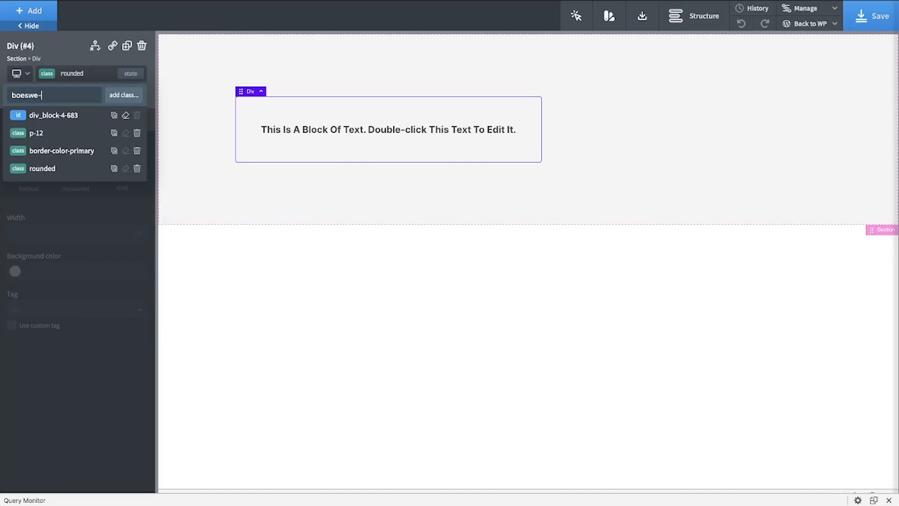
pyautogui.hotkey('ctrl', 'a')
pyautogui.write('border-')
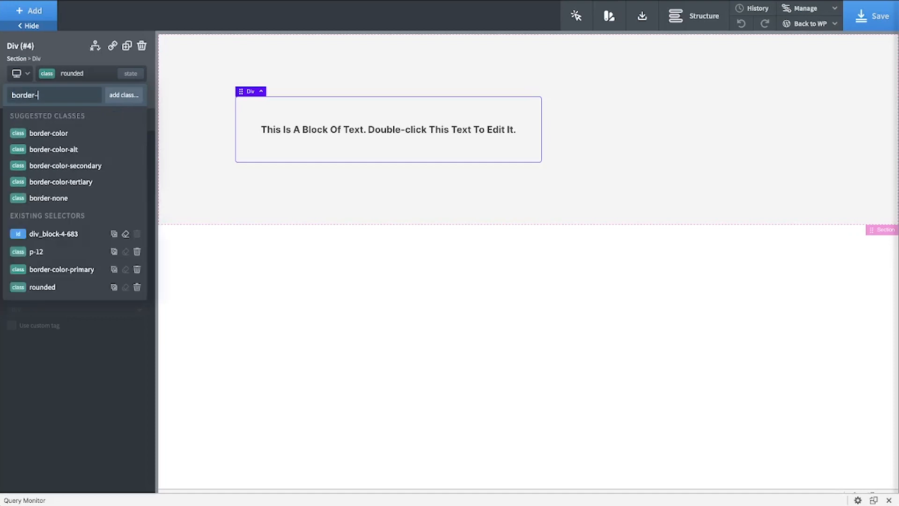
pyautogui.write('8')
pyautogui.press('BackSpace')
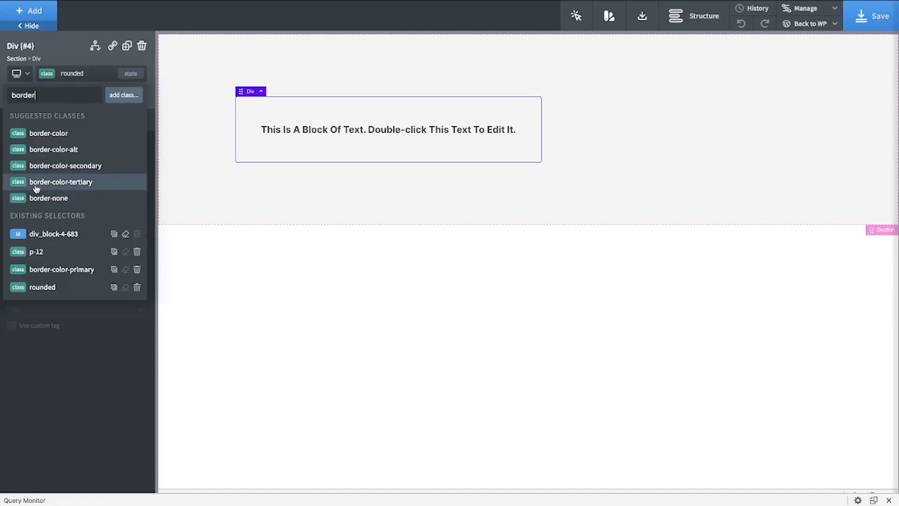
pyautogui.press('Return')
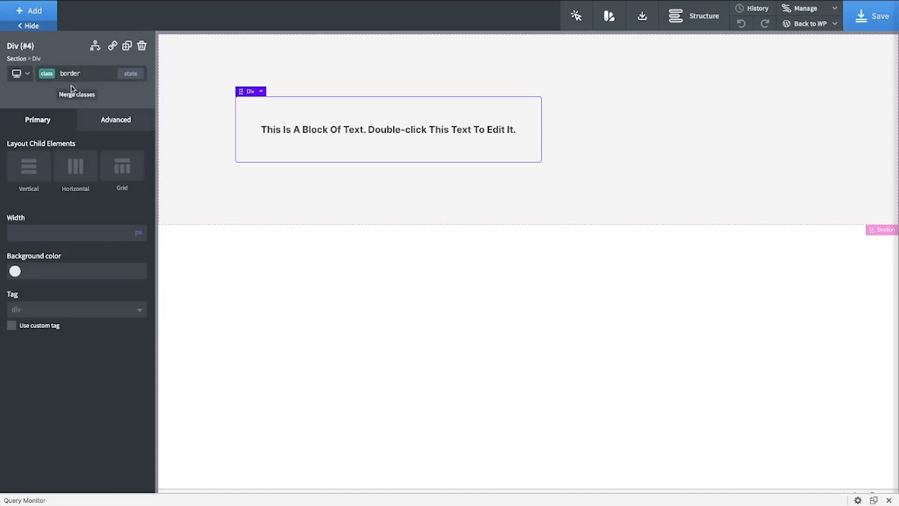
# - Remove the p-12, border-color-primary, rounded and border classes from the div around the text
pyautogui.click(363, 93)
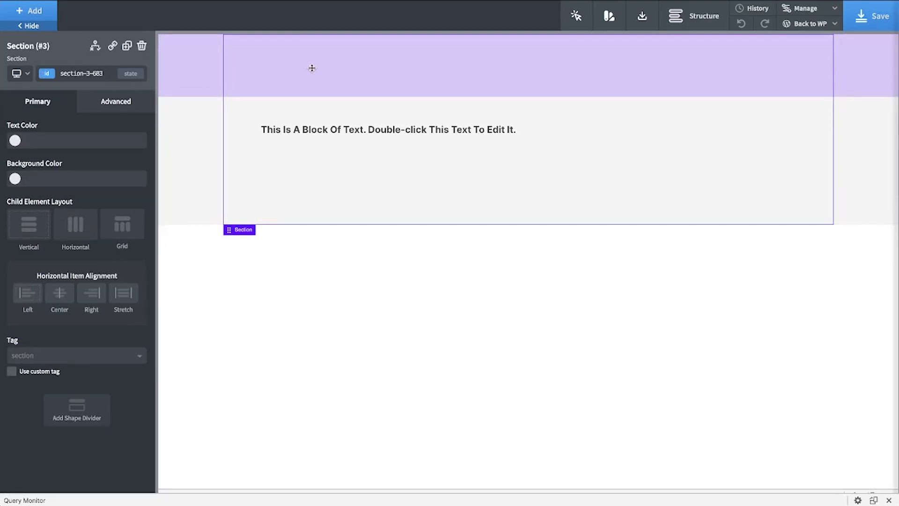
pyautogui.click(327, 118)
pyautogui.click(93, 72)
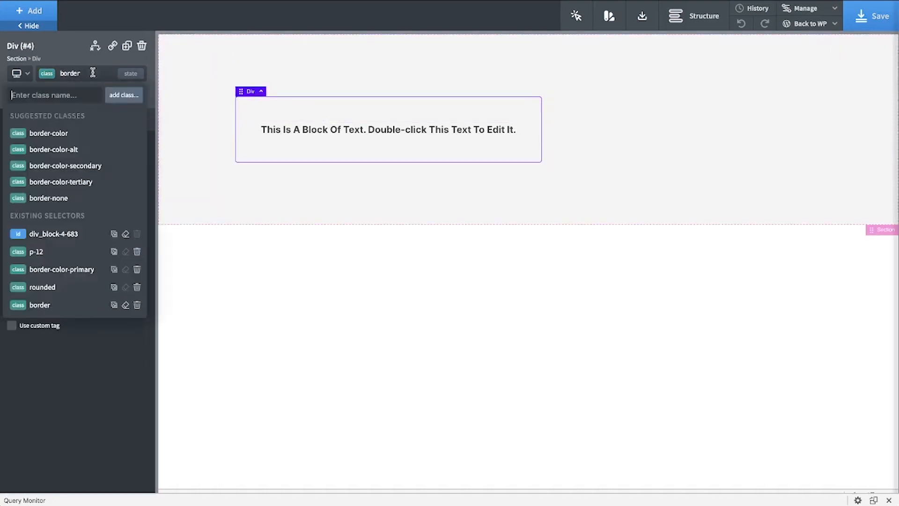
pyautogui.click(138, 252)
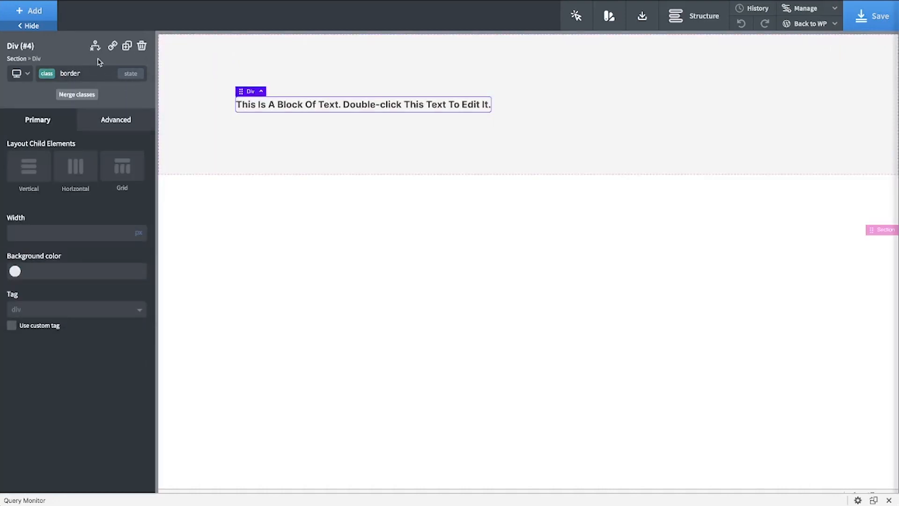
pyautogui.click(94, 71)
pyautogui.click(139, 253)
pyautogui.click(93, 71)
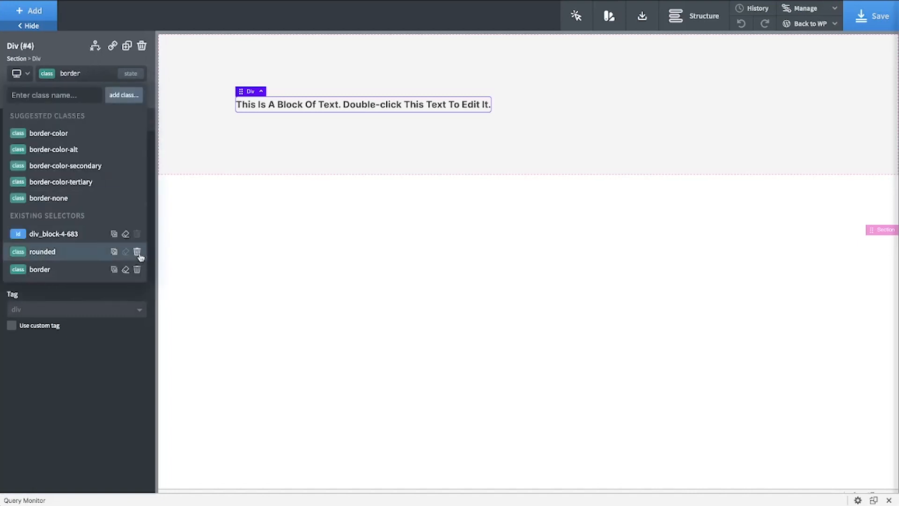
pyautogui.click(139, 253)
pyautogui.click(93, 72)
pyautogui.click(139, 253)
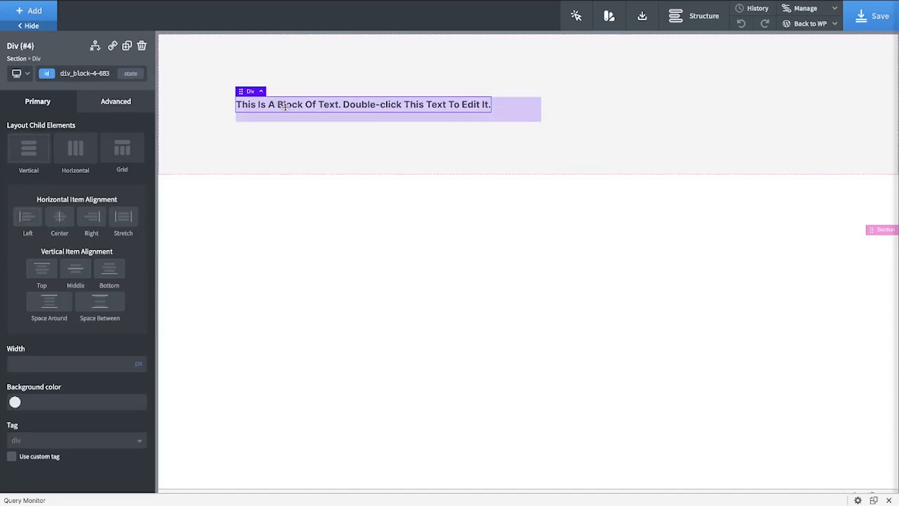
# - Add the p-12 class to the div around the text again
pyautogui.click(74, 72)
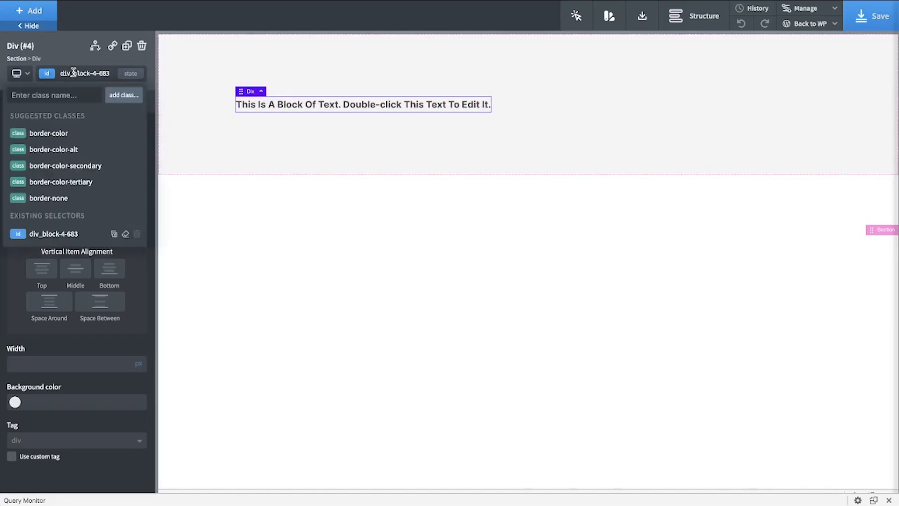
pyautogui.write('p-')
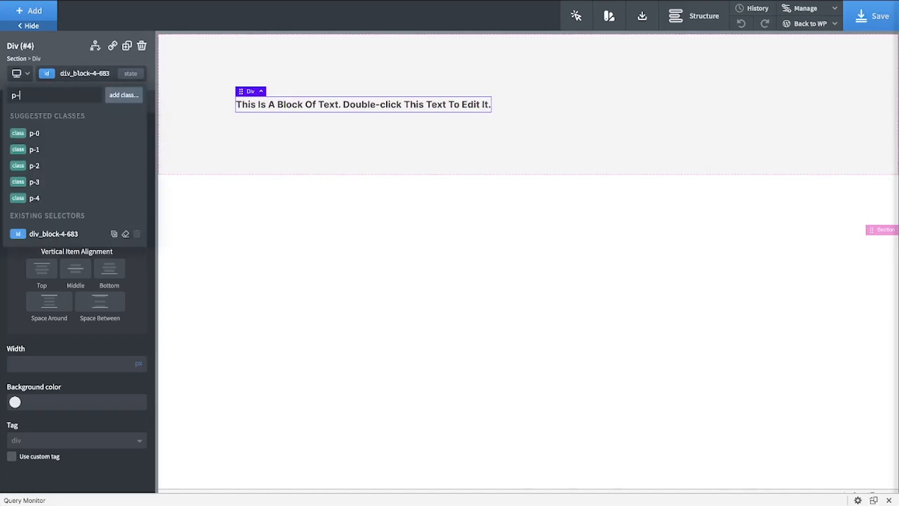
pyautogui.write('12')
pyautogui.press('Return')
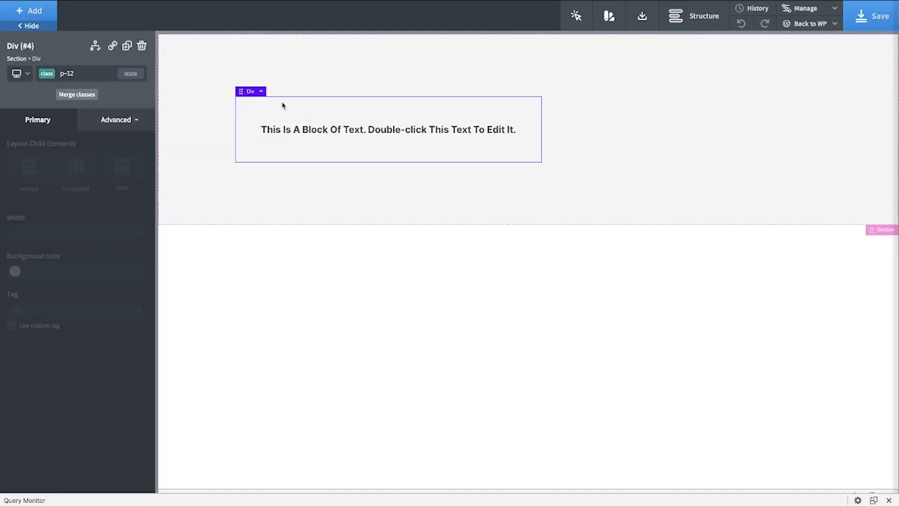
# - View the classes assigned to the text block inside the div, and reselect the div
pyautogui.doubleClick(276, 129)
pyautogui.click(106, 73)
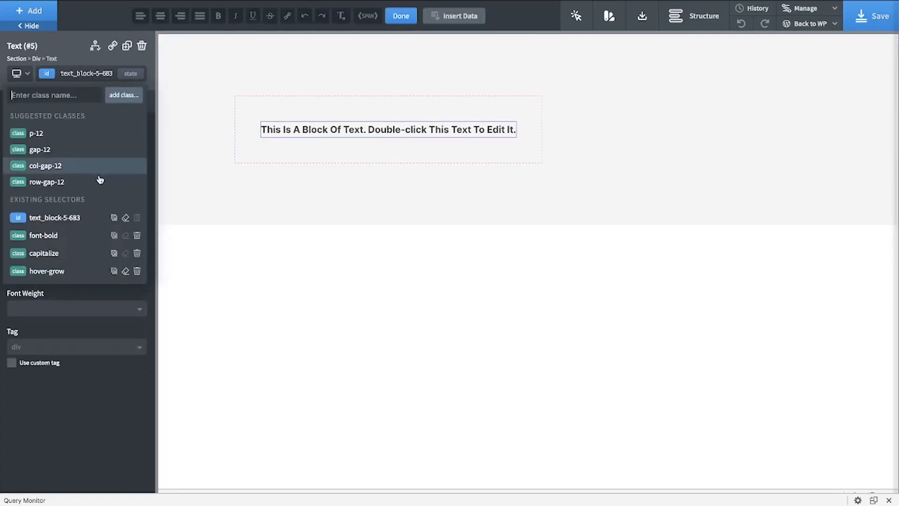
pyautogui.click(309, 84)
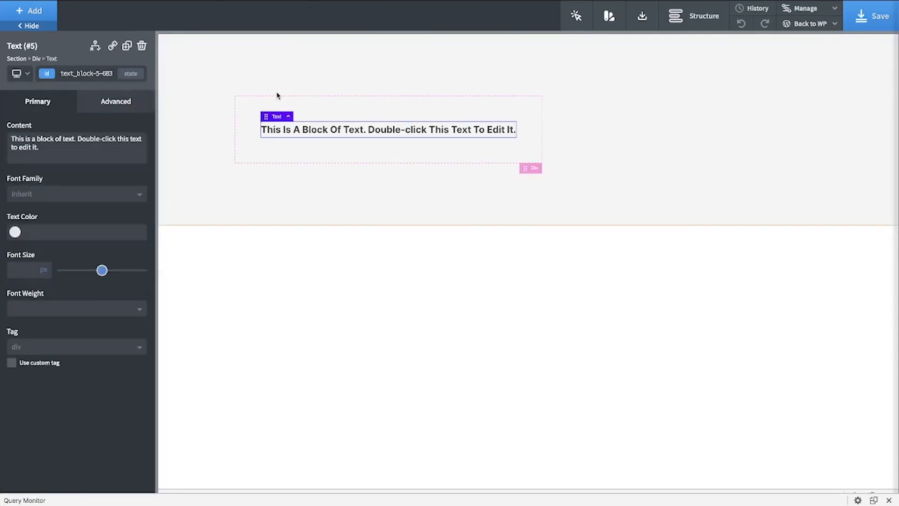
pyautogui.click(276, 108)
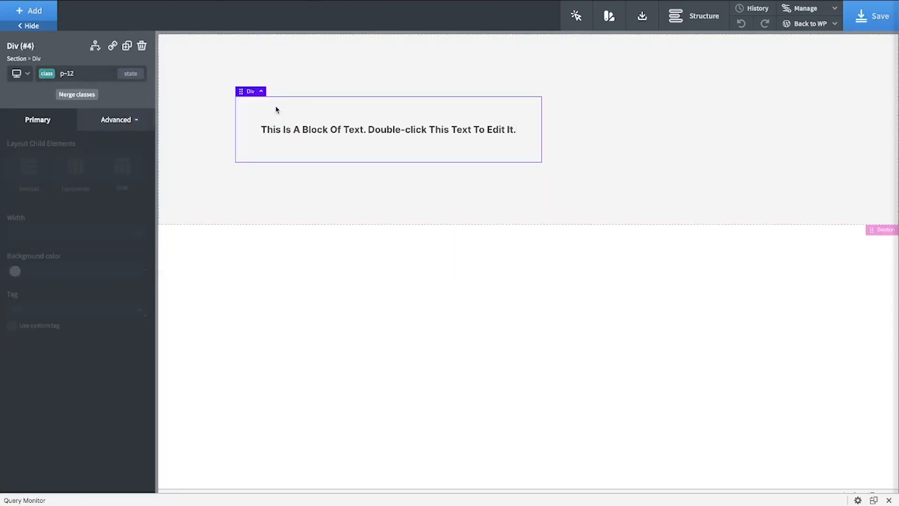
# - Add the w-full class to the div around the text
pyautogui.click(97, 76)
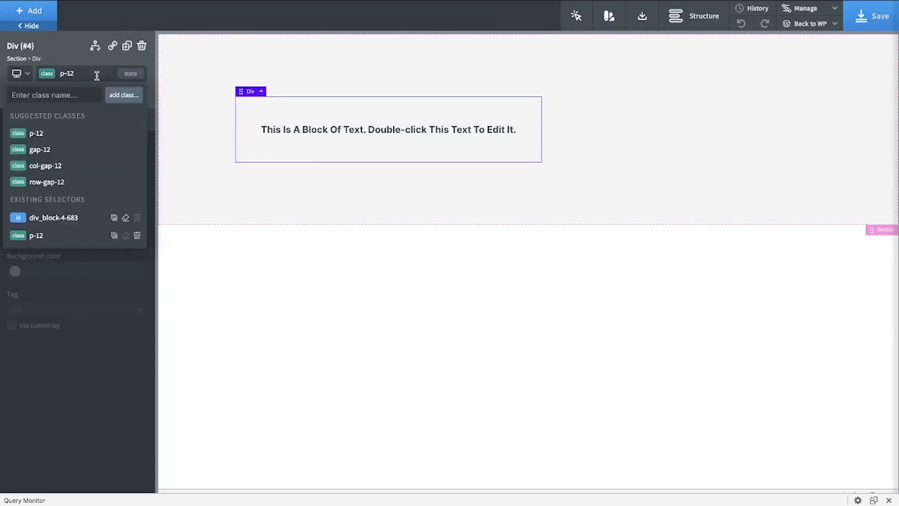
pyautogui.write('w-f')
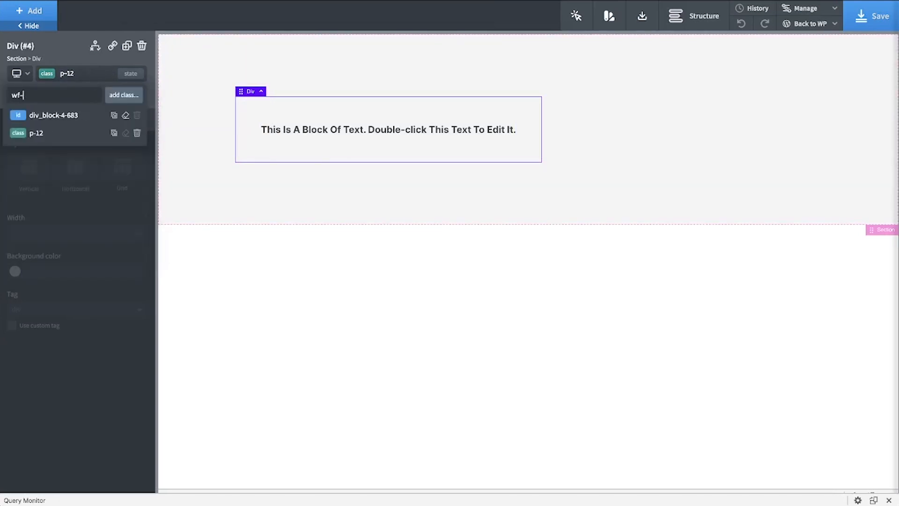
pyautogui.click(87, 132)
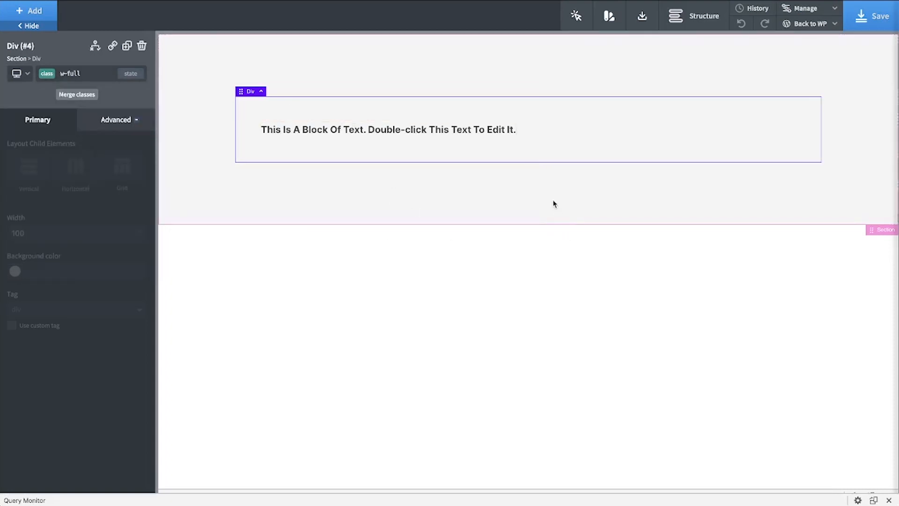
# - Switch the div to its ID selector and look through its advanced settings, including Size & Spacing
pyautogui.click(62, 72)
pyautogui.click(89, 114)
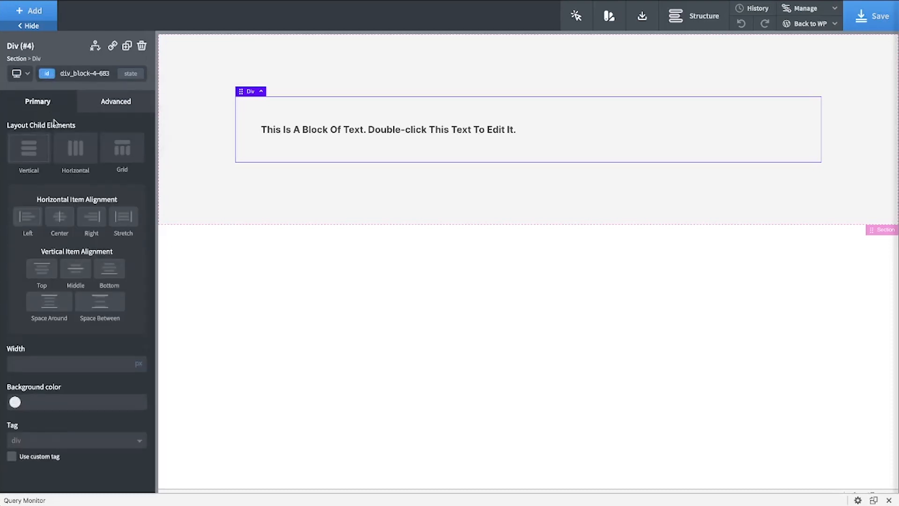
pyautogui.click(96, 107)
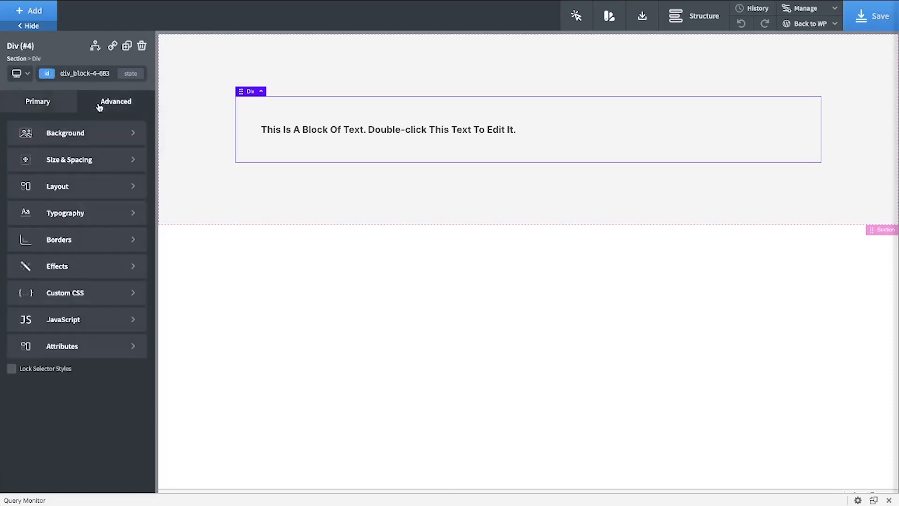
pyautogui.click(54, 160)
pyautogui.click(7, 123)
# - Add the centered class to the div and display its primary settings
pyautogui.click(66, 73)
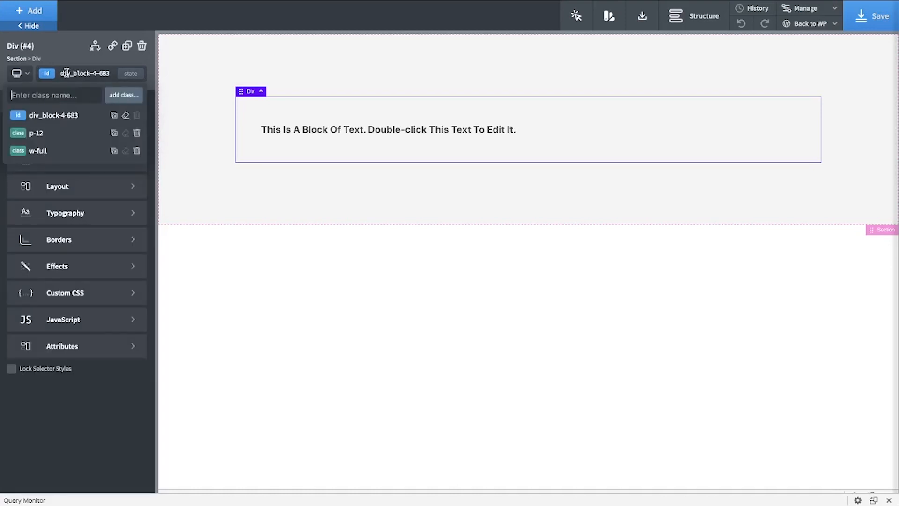
pyautogui.write('cent')
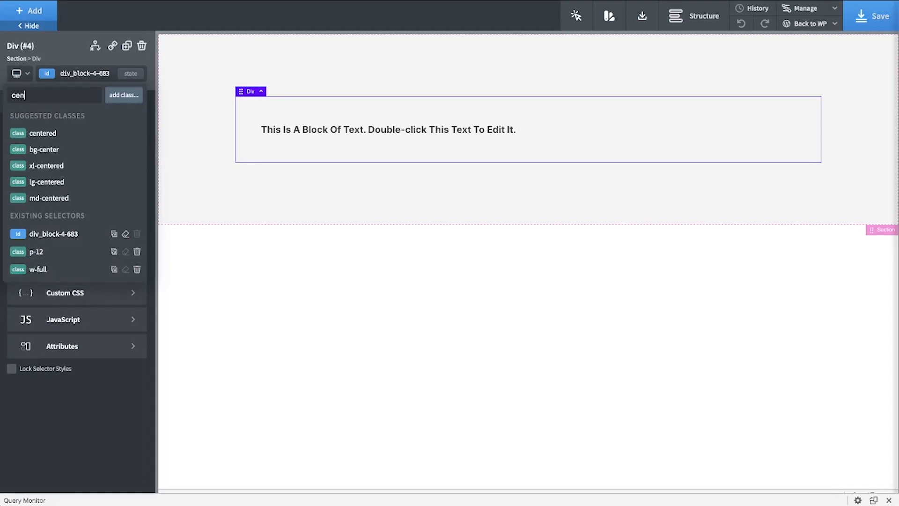
pyautogui.click(38, 133)
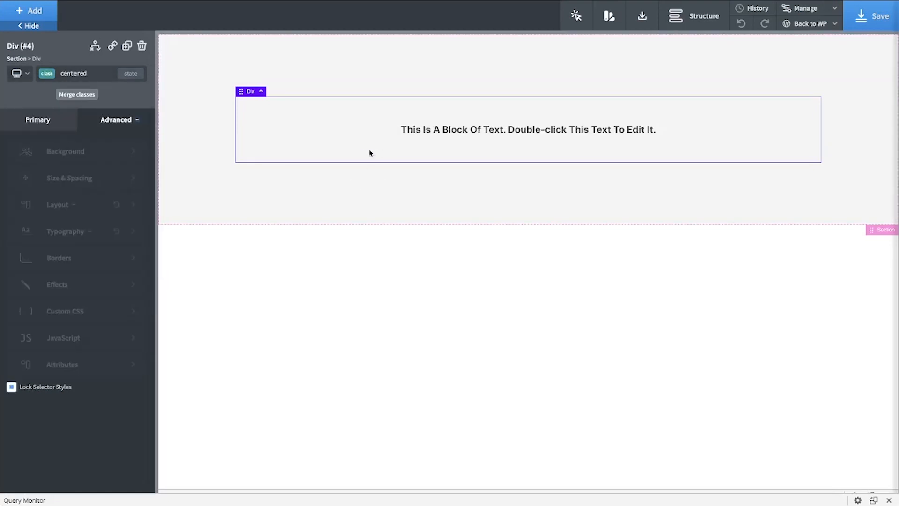
pyautogui.click(38, 125)
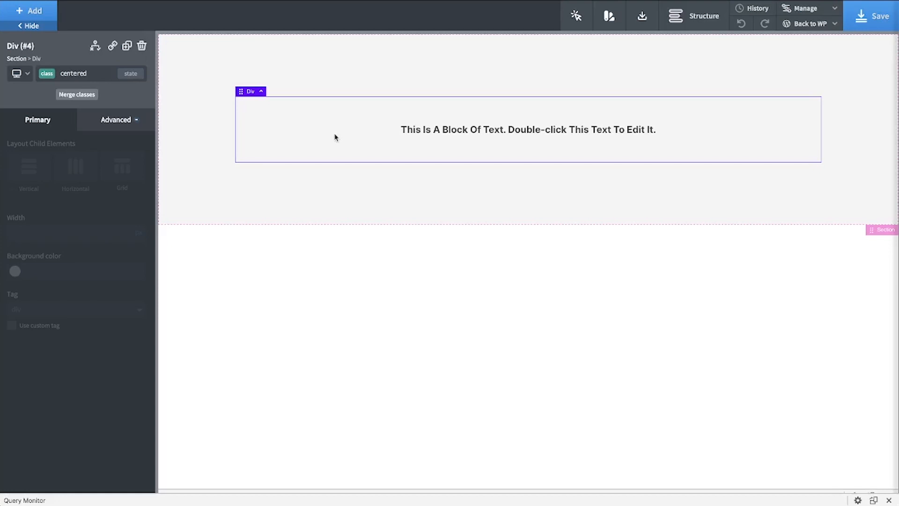
# - Add the bg-primary class to the div around the text
pyautogui.click(80, 75)
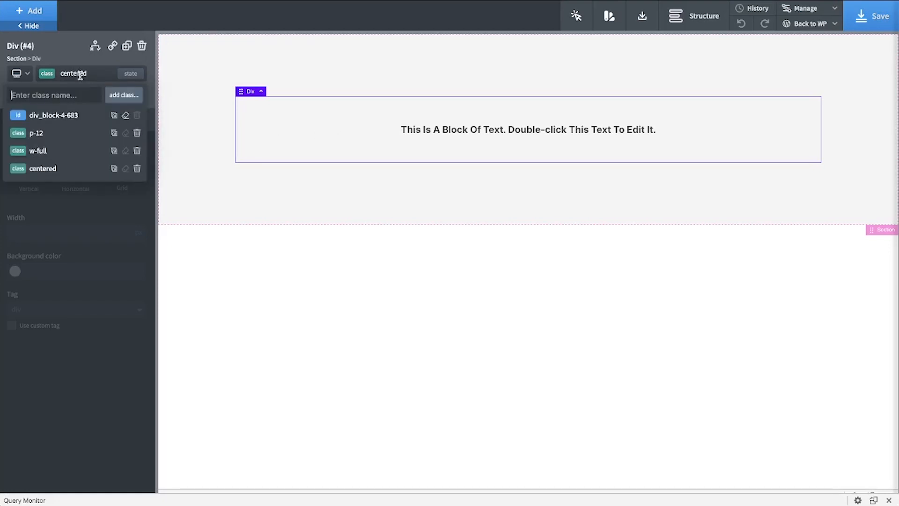
pyautogui.write('bg-')
pyautogui.click(55, 148)
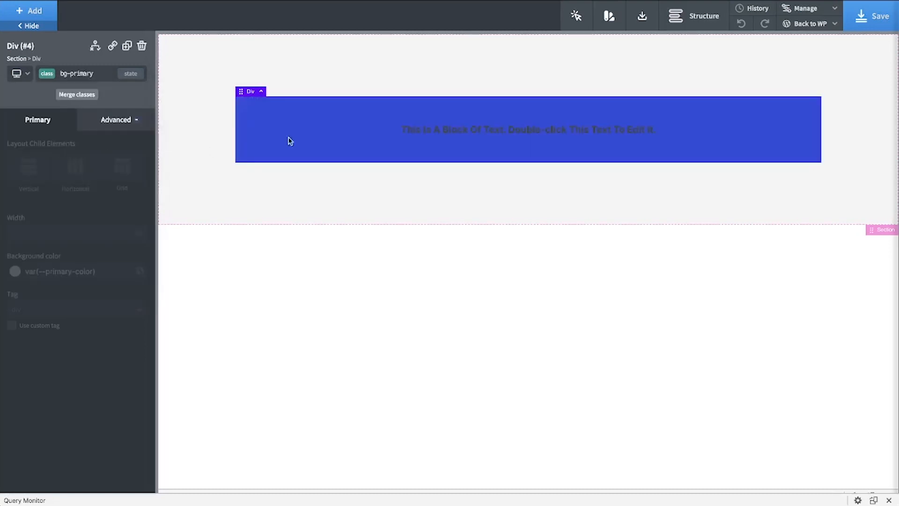
# - Add the color-tertiary class to the text block inside the div and check its assigned classes
pyautogui.click(412, 125)
pyautogui.click(62, 70)
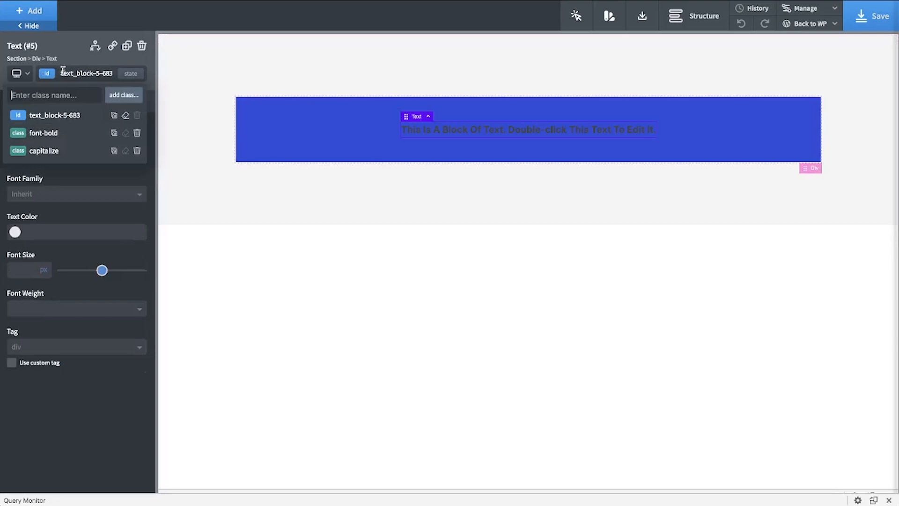
pyautogui.write('font-')
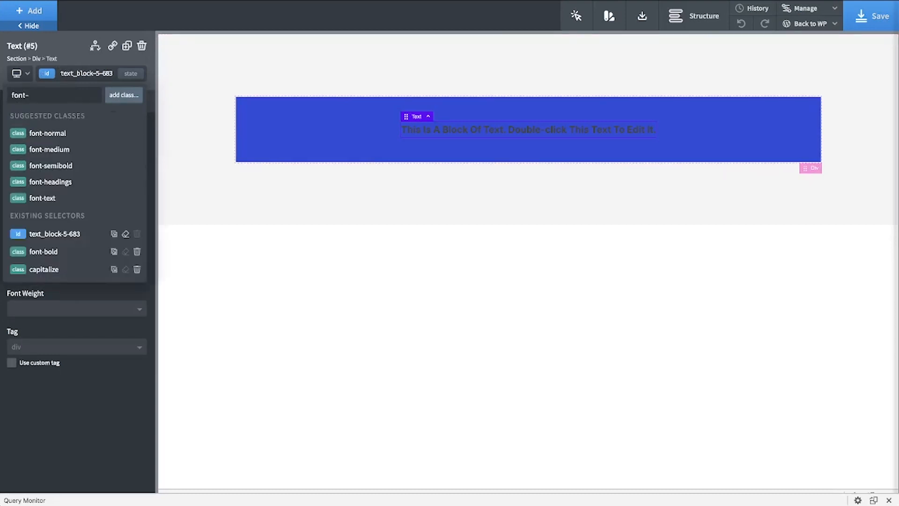
pyautogui.press('BackSpace')
pyautogui.press('BackSpace')
pyautogui.press('BackSpace')
pyautogui.press('BackSpace')
pyautogui.press('BackSpace')
pyautogui.write('colo')
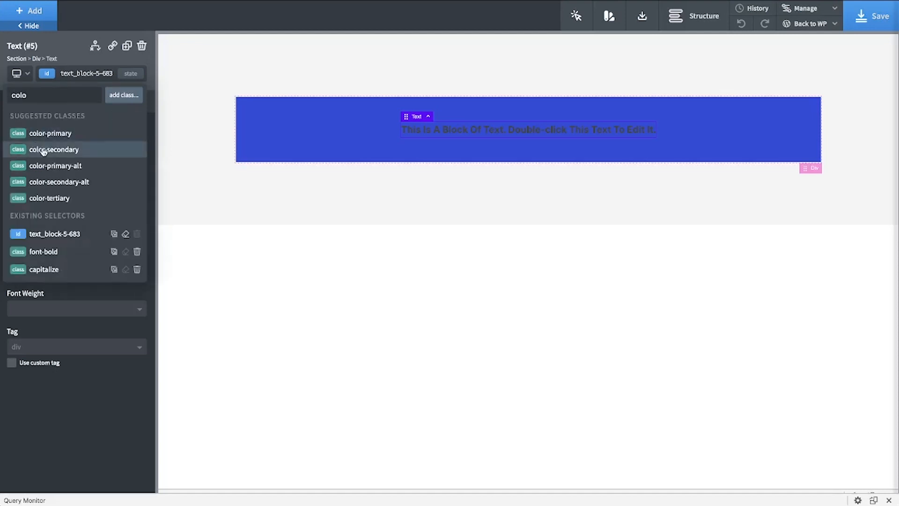
pyautogui.click(47, 198)
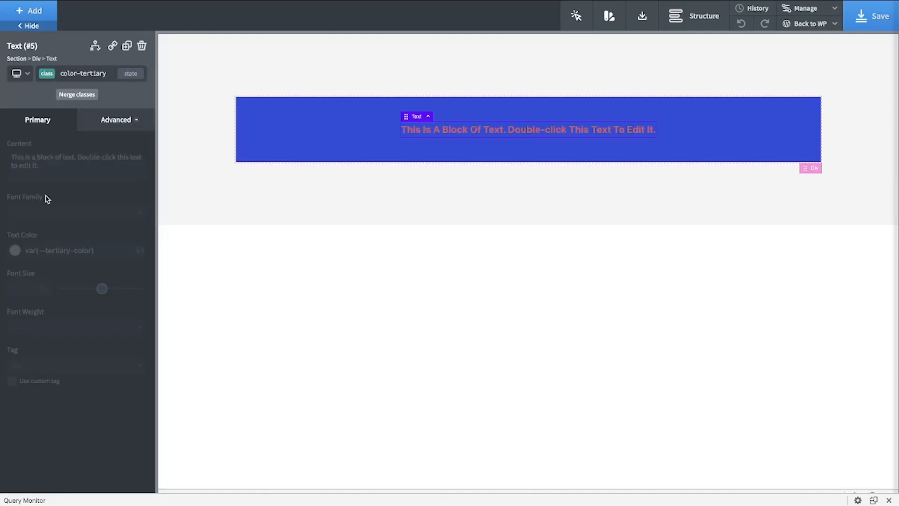
pyautogui.click(80, 70)
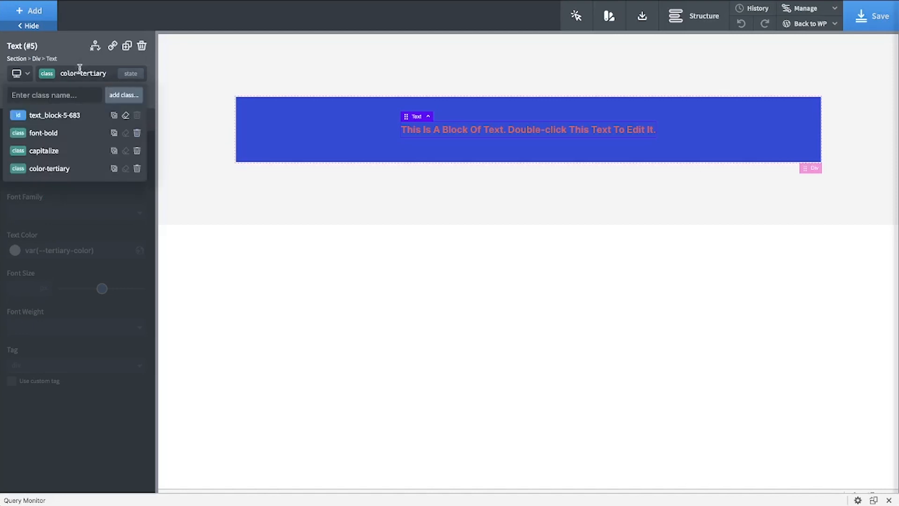
pyautogui.click(251, 288)
# - Round the corners of the blue div by adding the rounded-lg class, and select the surrounding section
pyautogui.click(277, 121)
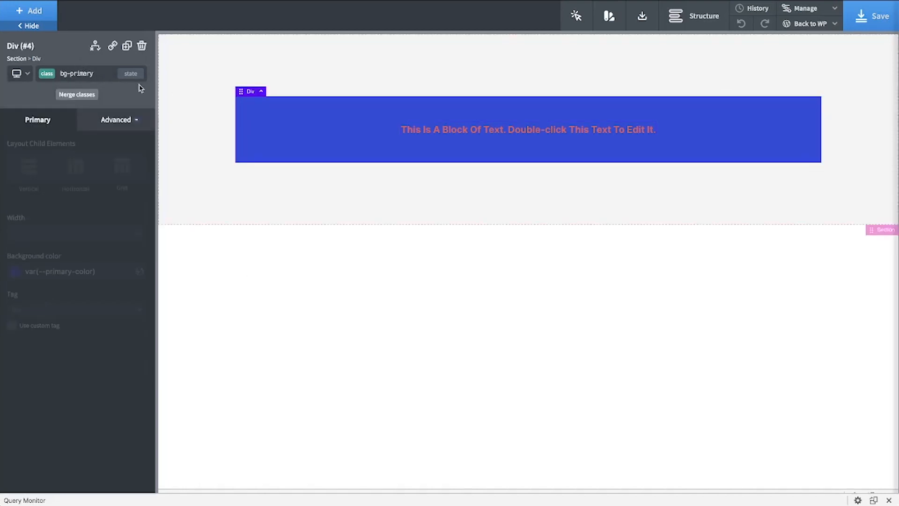
pyautogui.click(89, 74)
pyautogui.write('ro')
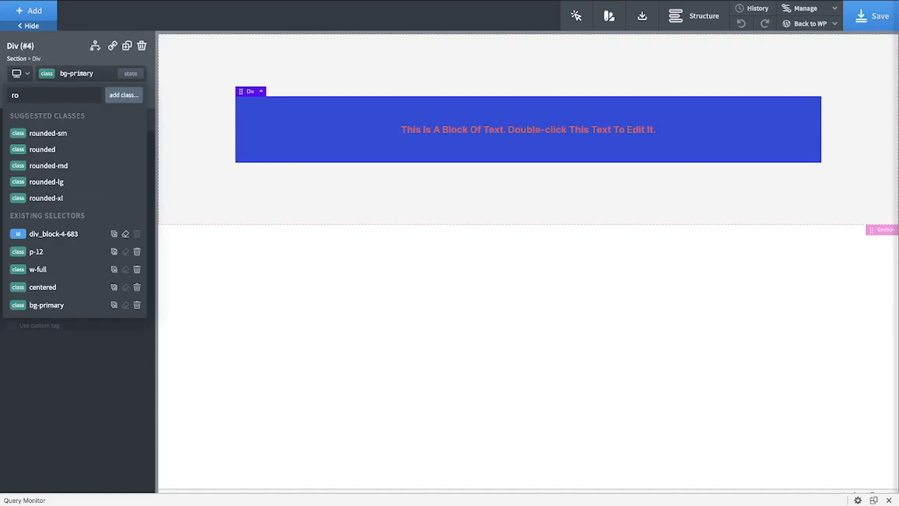
pyautogui.click(75, 181)
pyautogui.click(253, 183)
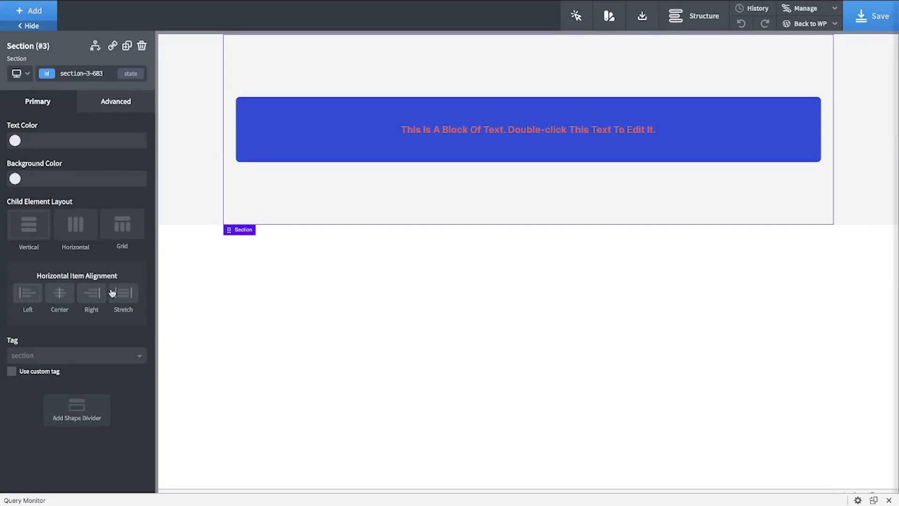
# - Look over the section's advanced settings, and view the classes assigned to the blue div
pyautogui.click(99, 98)
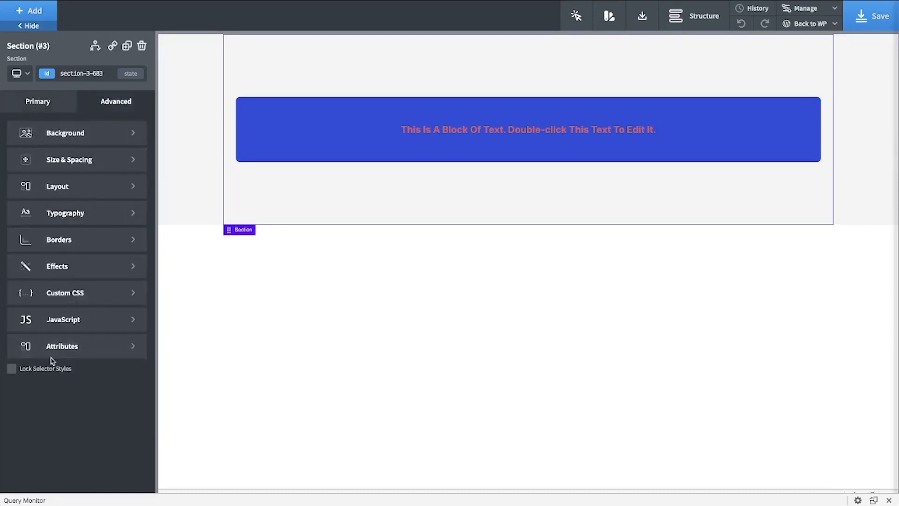
pyautogui.click(296, 147)
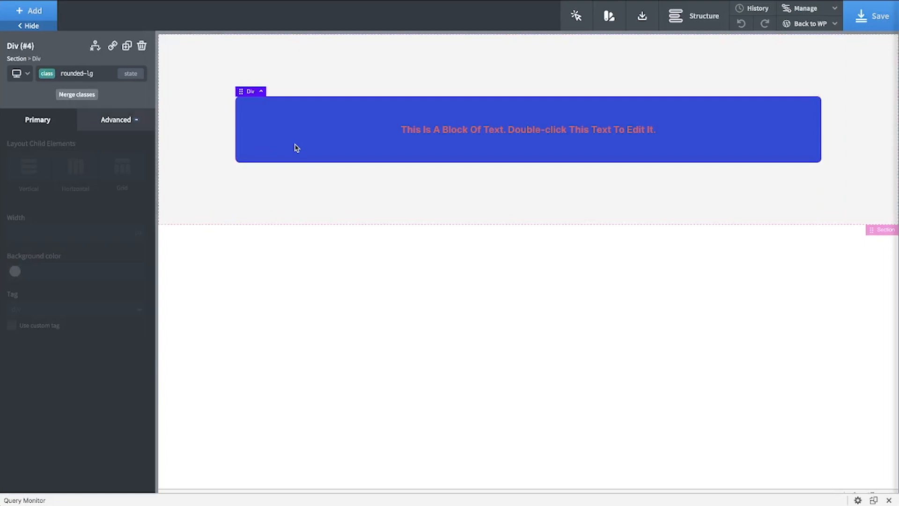
pyautogui.click(92, 76)
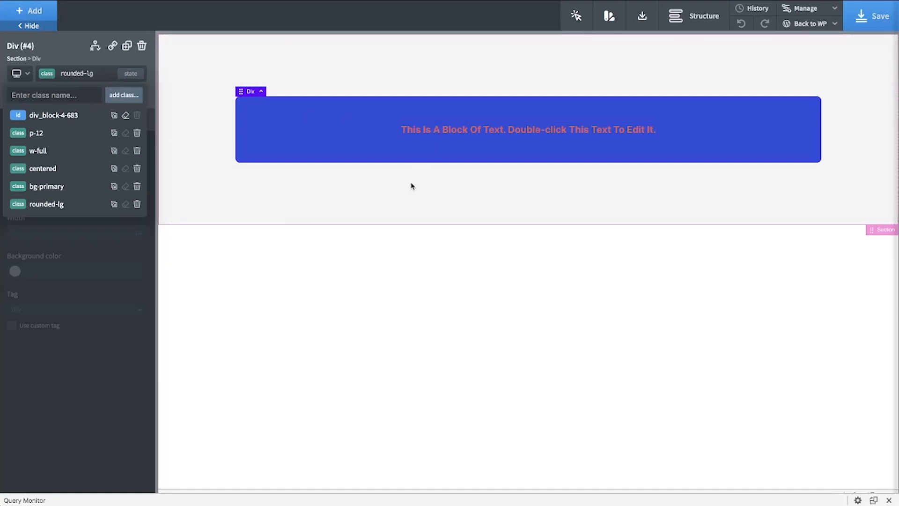
pyautogui.click(345, 146)
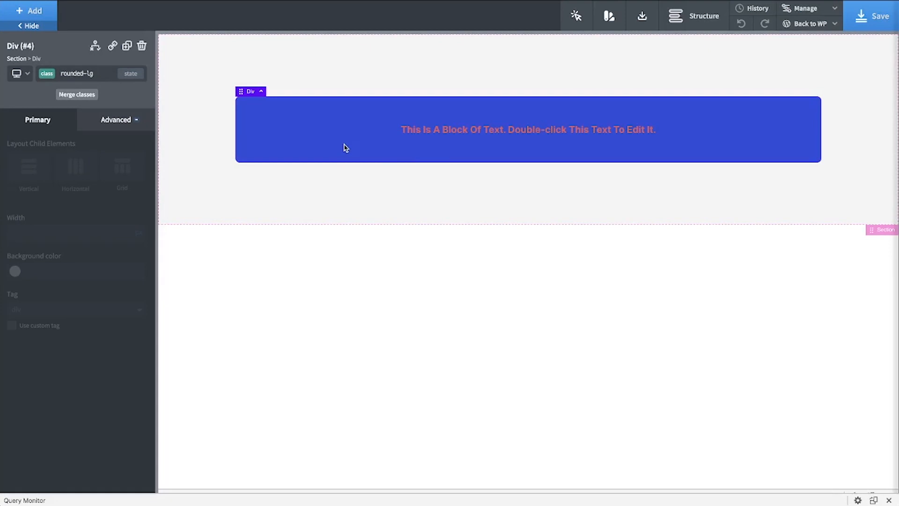
# - Remove the empty section below the blue div and insert the OxyMade Grid 16 layout instead
pyautogui.click(337, 193)
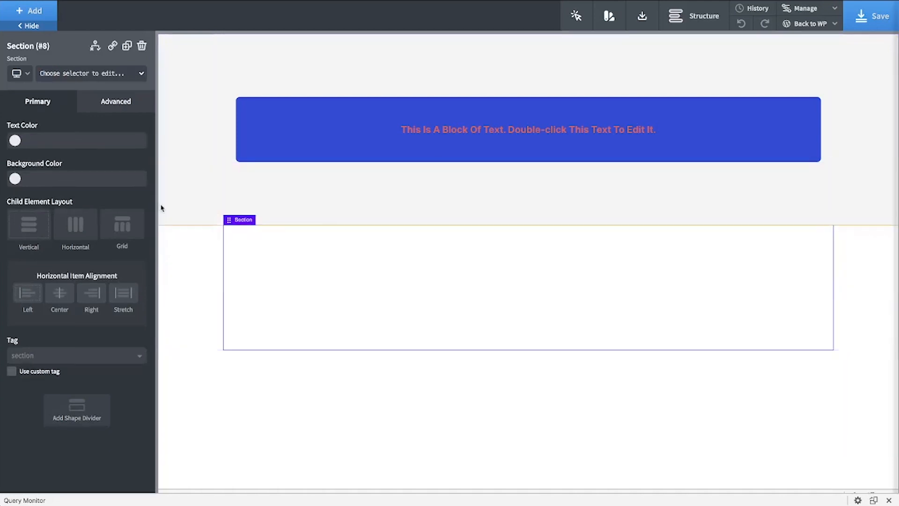
pyautogui.click(141, 46)
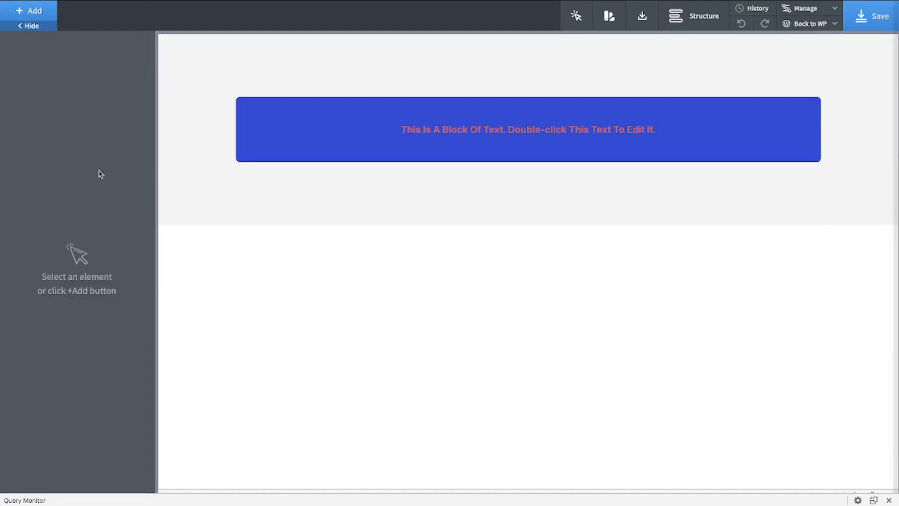
pyautogui.click(30, 12)
pyautogui.scroll(-2, 74, 374)
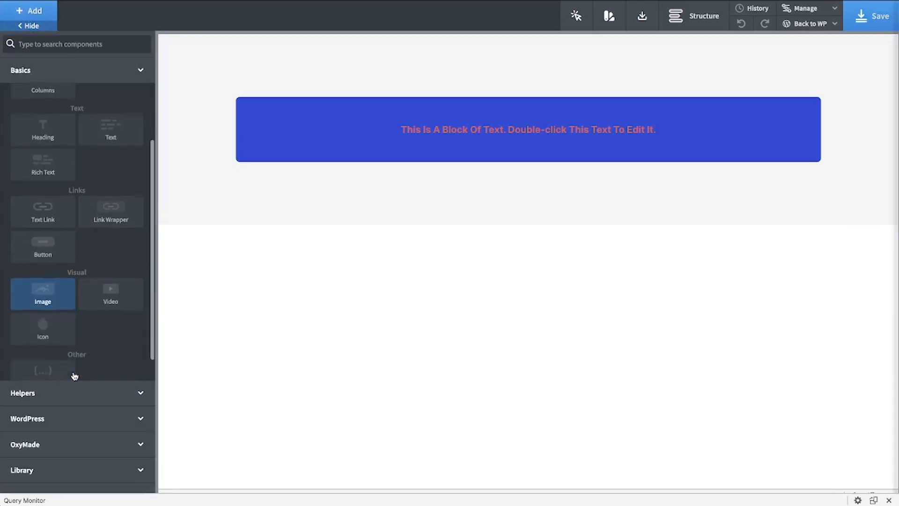
pyautogui.click(65, 444)
pyautogui.scroll(-4, 55, 315)
pyautogui.scroll(1, 55, 317)
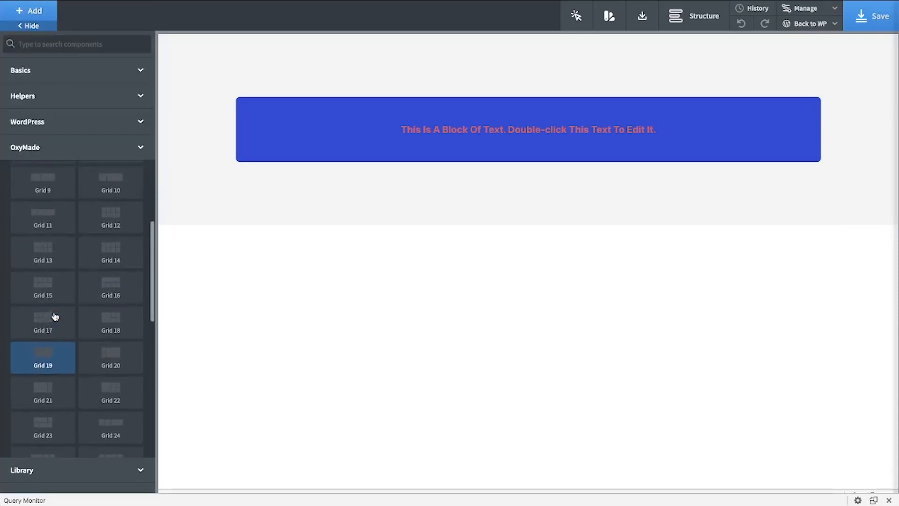
pyautogui.click(114, 282)
# - Add the rounded-lg and bg-primary classes to the wide top div of the new grid
pyautogui.click(331, 306)
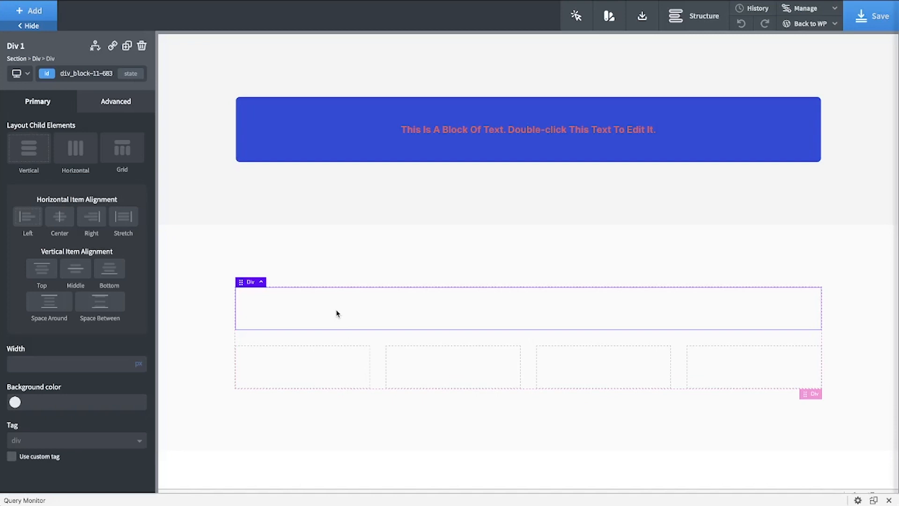
pyautogui.click(87, 74)
pyautogui.write('ro')
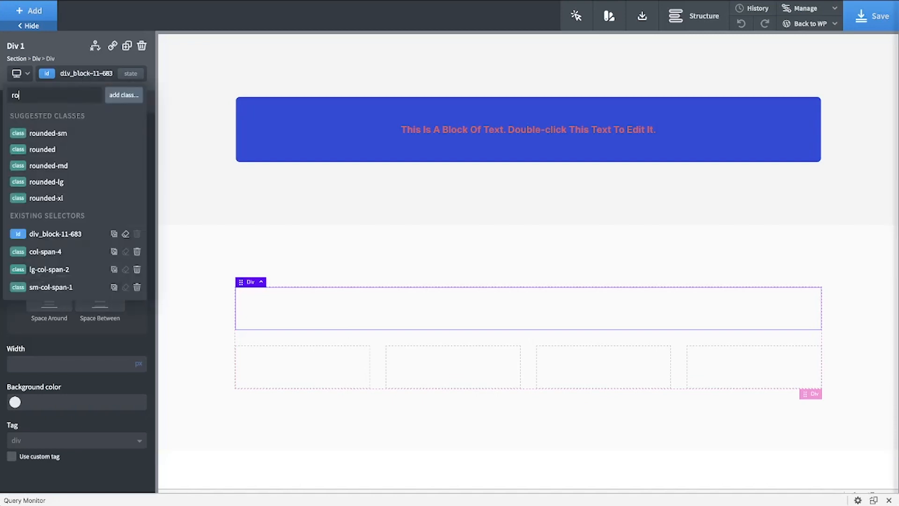
pyautogui.click(53, 187)
pyautogui.click(73, 72)
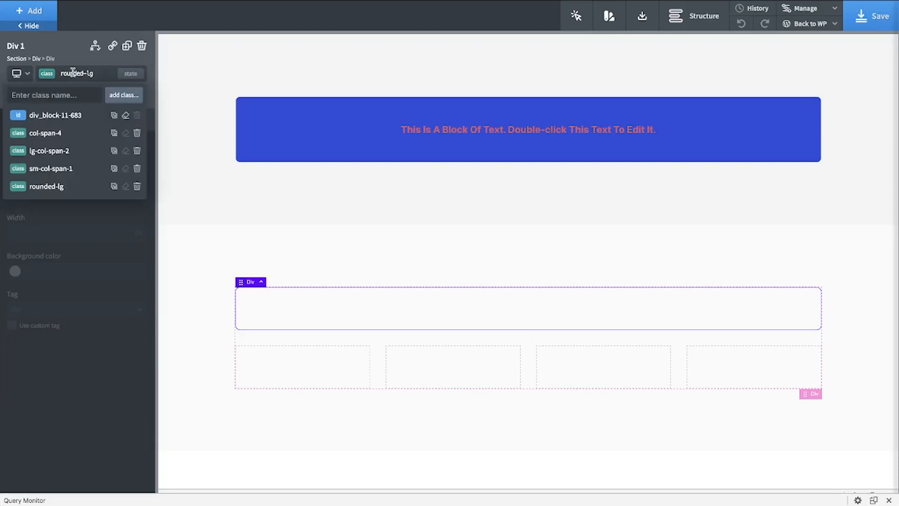
pyautogui.write('bg-')
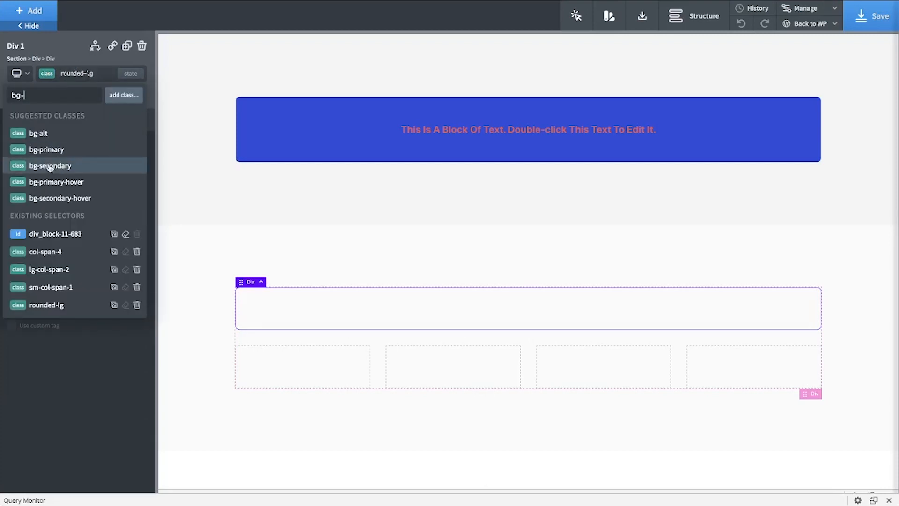
pyautogui.click(48, 150)
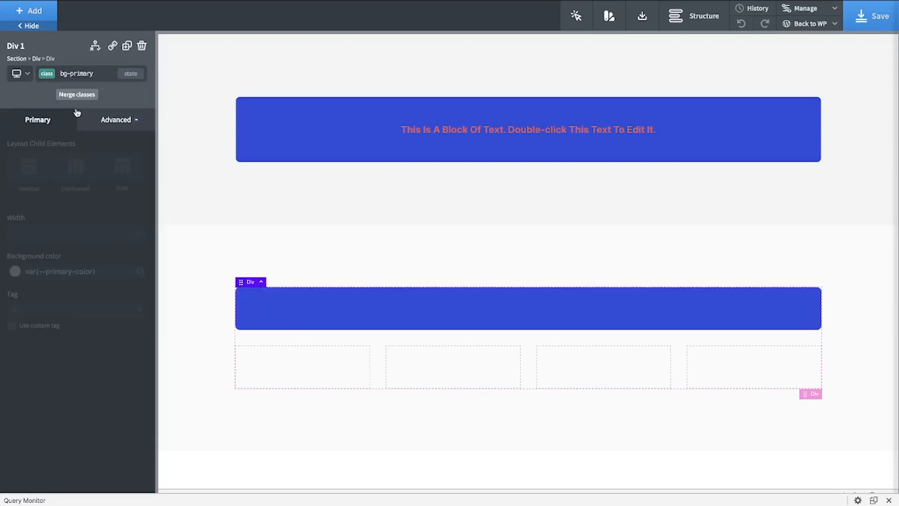
# - Add the p-12 padding class to the grid's wide top div
pyautogui.click(68, 74)
pyautogui.write('p')
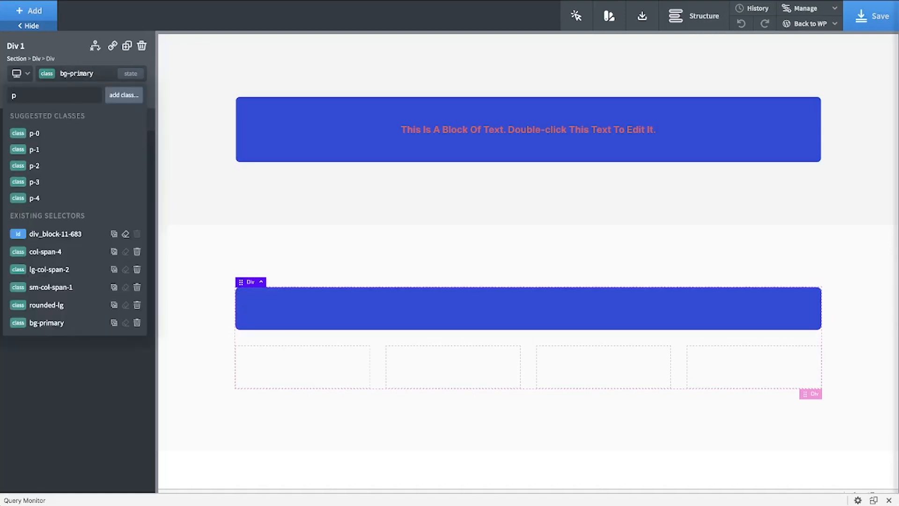
pyautogui.write('-12')
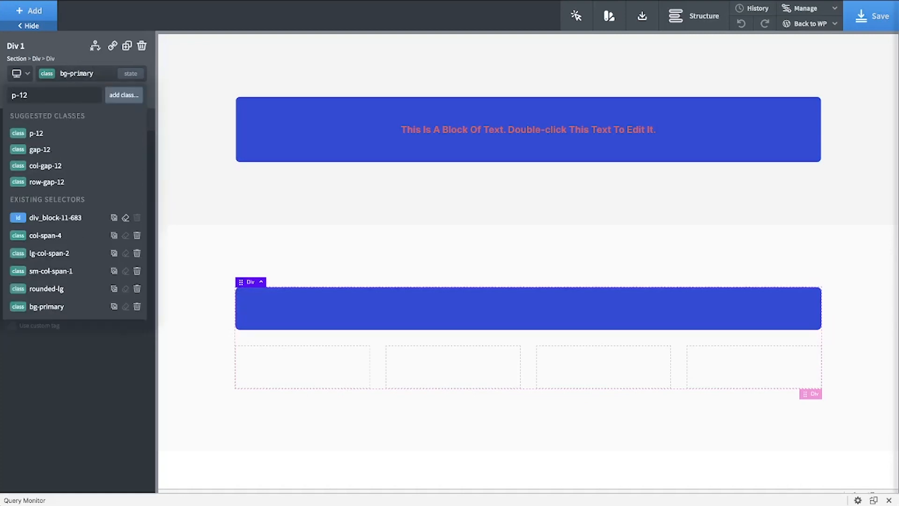
pyautogui.click(341, 138)
pyautogui.click(316, 295)
pyautogui.click(80, 75)
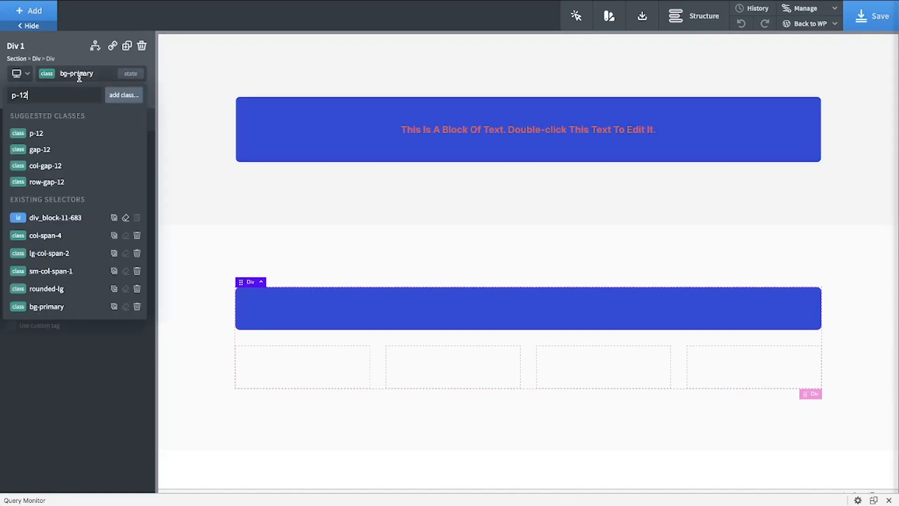
pyautogui.click(54, 134)
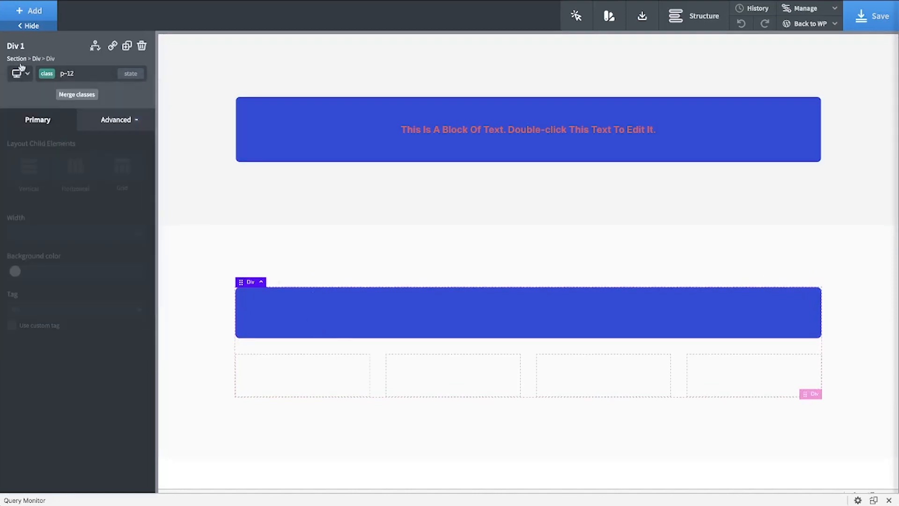
# - Copy the text block from the first section and paste it into the grid's wide top div
pyautogui.click(460, 131)
pyautogui.click(407, 314)
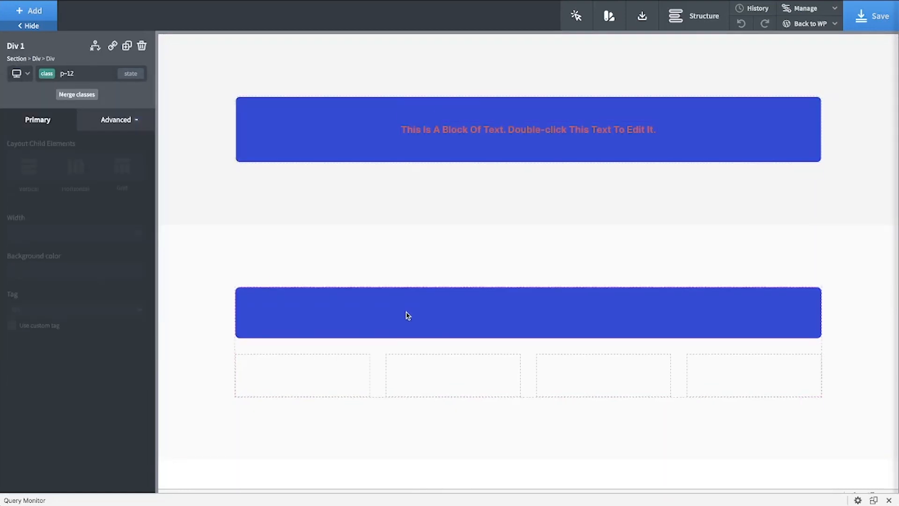
pyautogui.press('super+v')
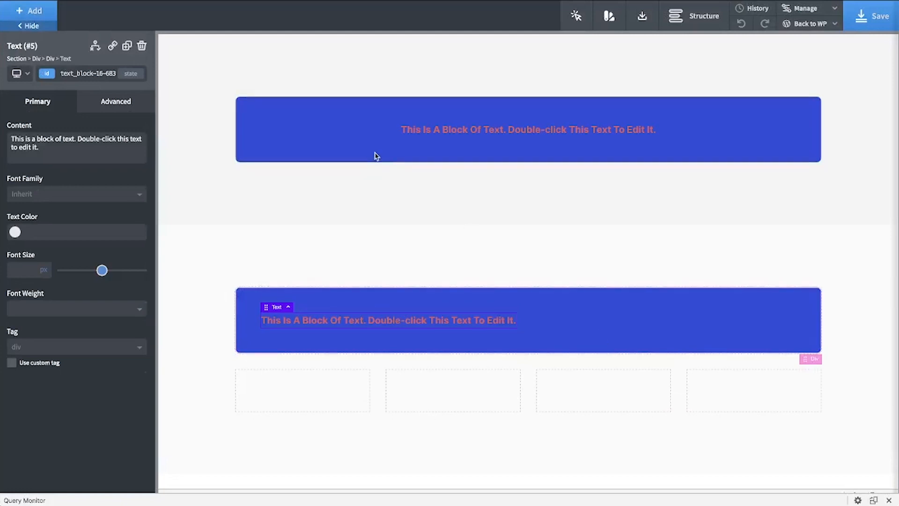
# - Copy the classes of the grid's wide top div and paste them onto the third small grid div
pyautogui.click(537, 318)
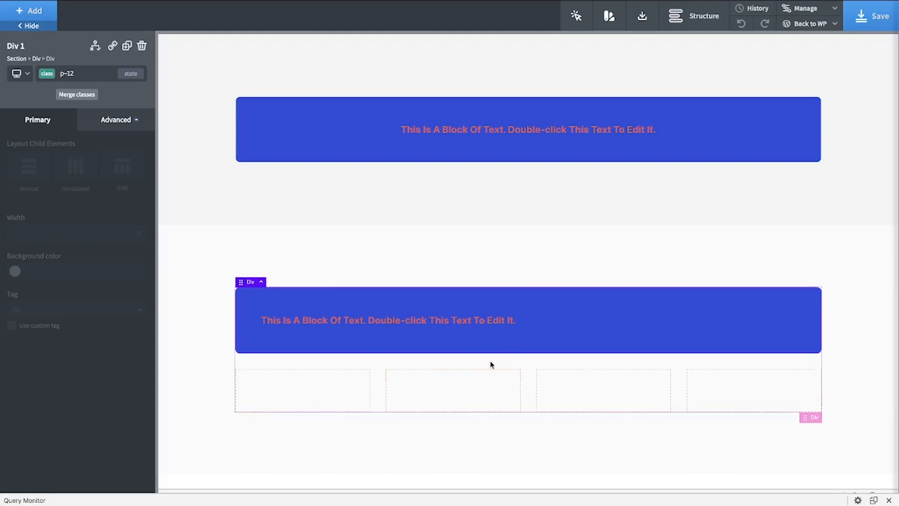
pyautogui.rightClick(616, 323)
pyautogui.click(627, 345)
pyautogui.click(572, 391)
pyautogui.press('super+v')
pyautogui.scroll(-2, 572, 391)
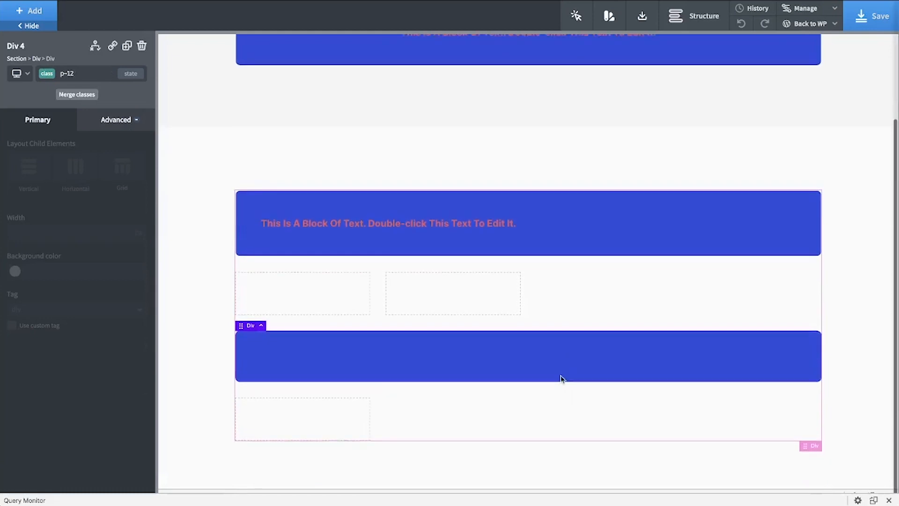
# - Inspect the classes assigned to the third small grid div, and undo the class paste
pyautogui.click(66, 73)
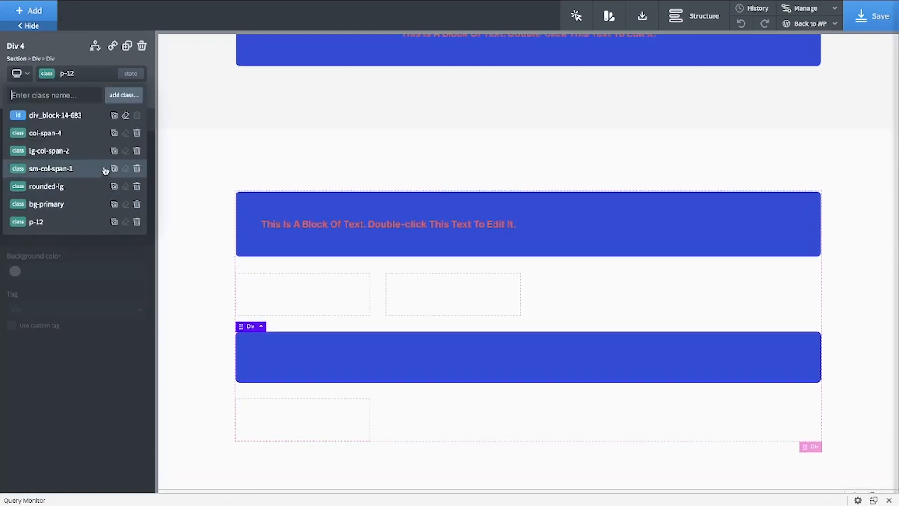
pyautogui.click(179, 334)
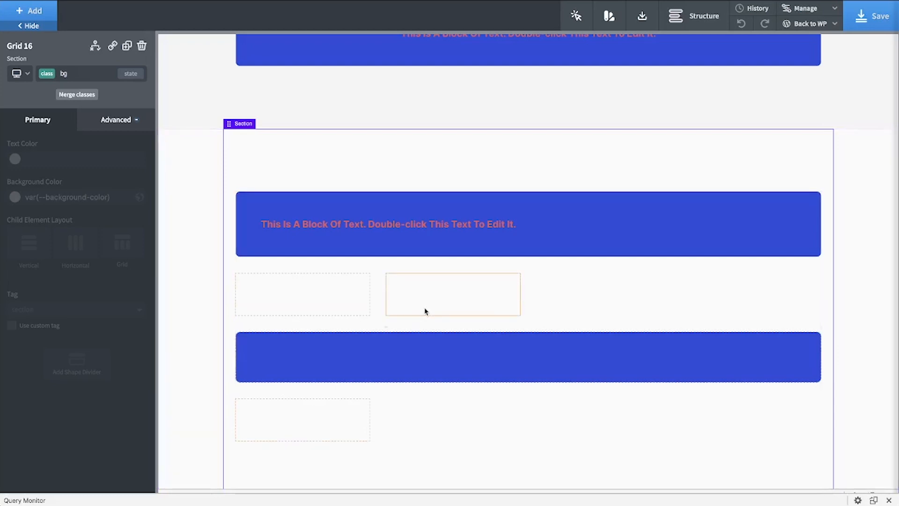
pyautogui.click(412, 349)
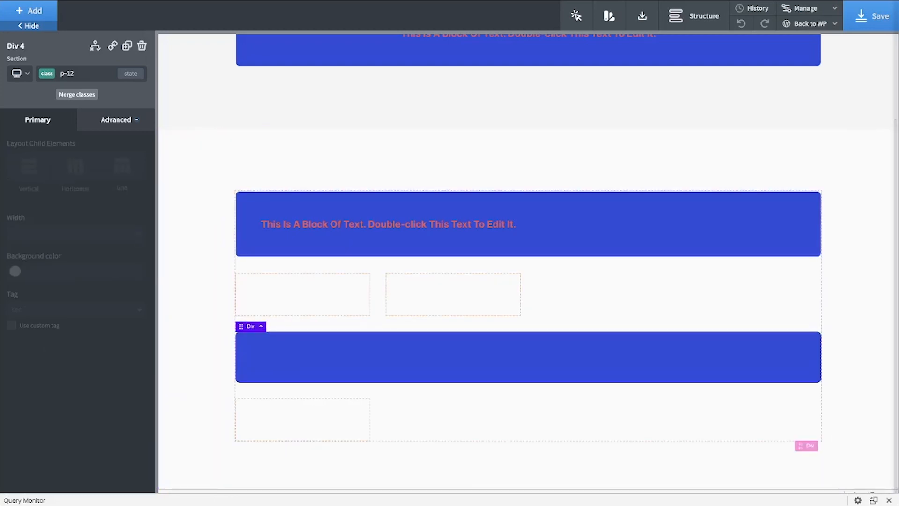
pyautogui.hotkey('ctrl', 'z')
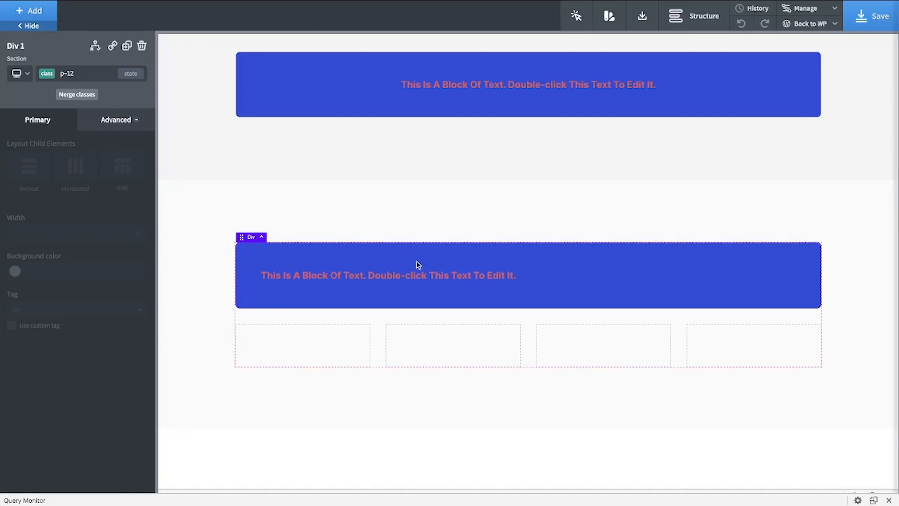
# - Unlock the p-12 class styles on the first section's blue div and open its top padding value
pyautogui.doubleClick(417, 273)
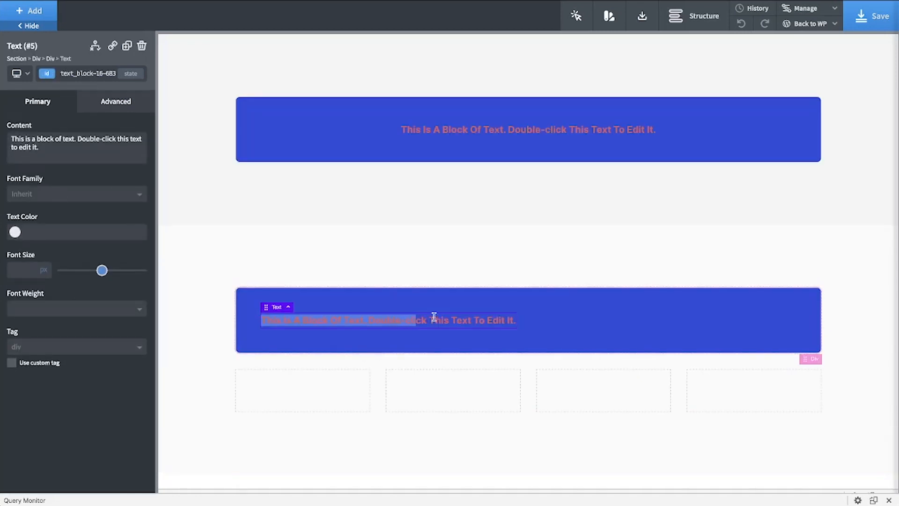
pyautogui.click(305, 132)
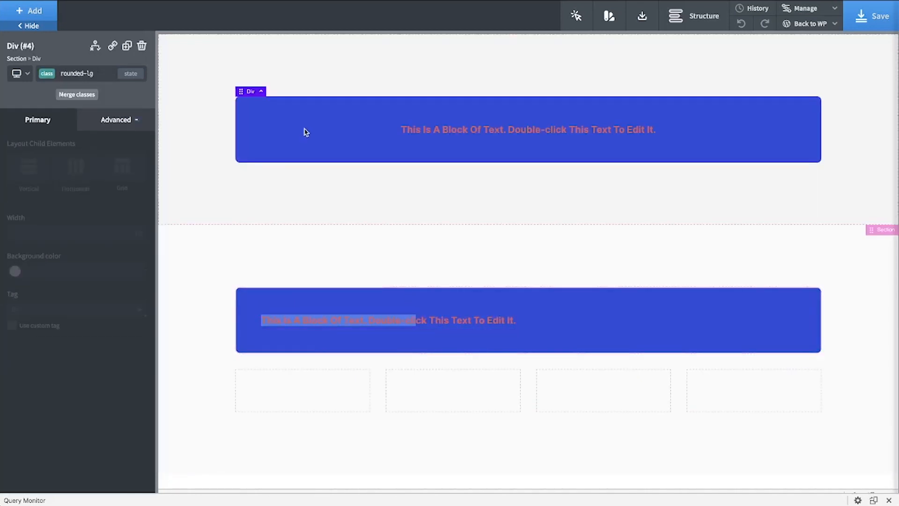
pyautogui.click(73, 73)
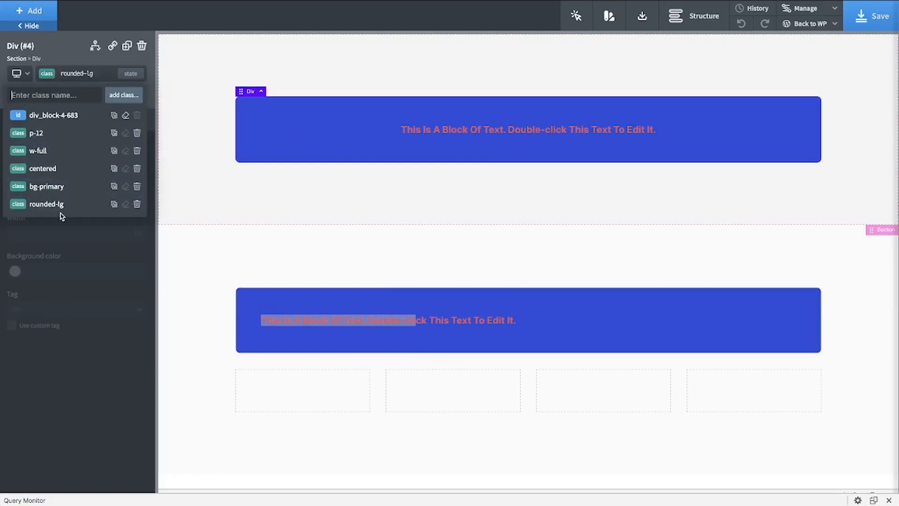
pyautogui.click(55, 135)
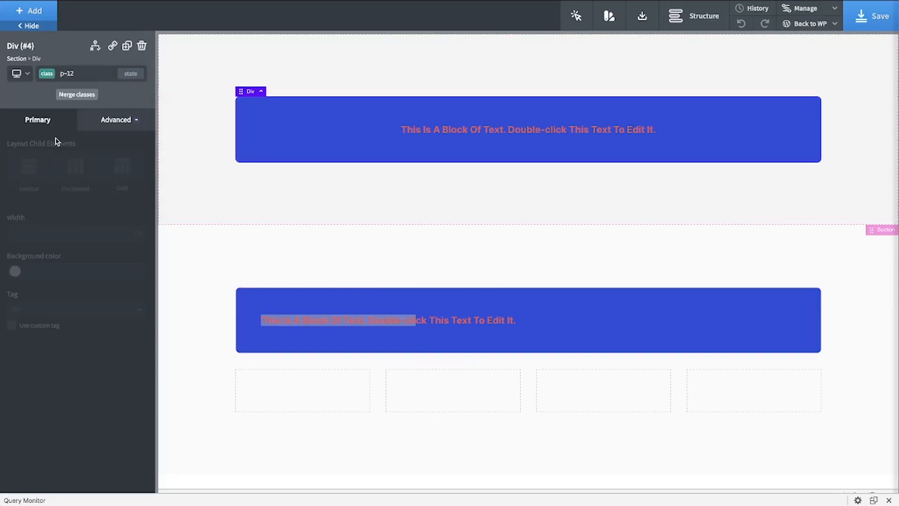
pyautogui.click(106, 124)
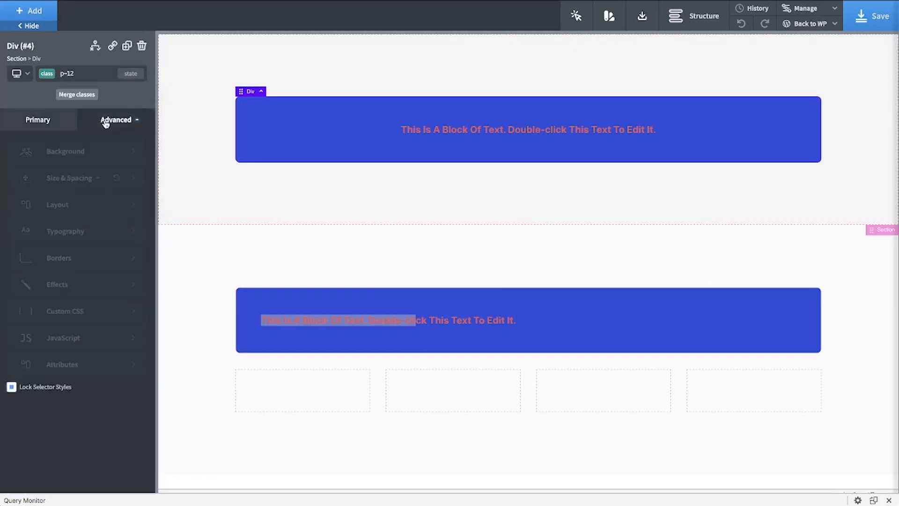
pyautogui.click(10, 388)
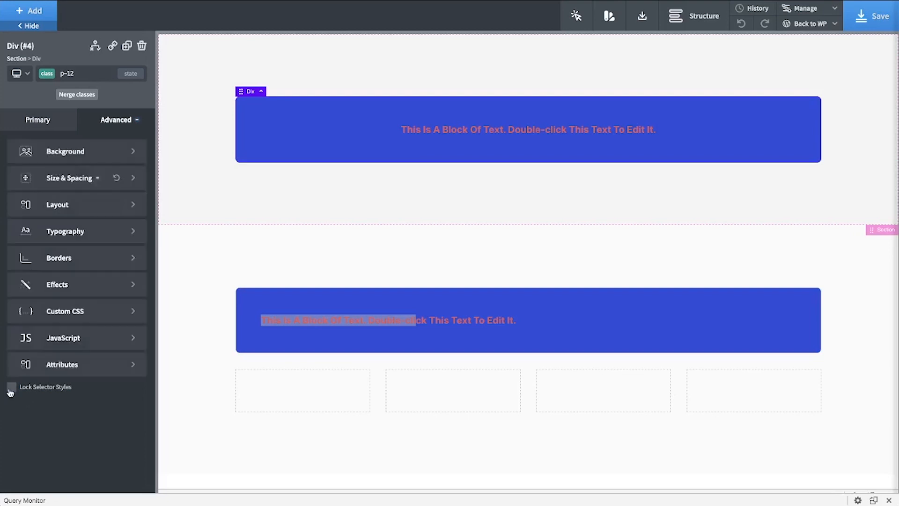
pyautogui.click(73, 183)
pyautogui.click(41, 182)
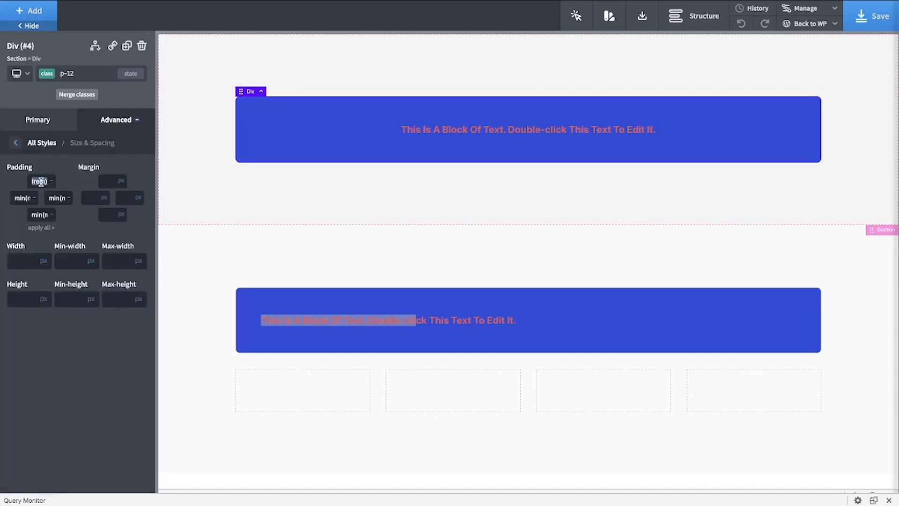
# - Paste the p-12 top padding formula into the browser's address bar to read it in full, and try a bottom padding of 1
pyautogui.click(251, 0)
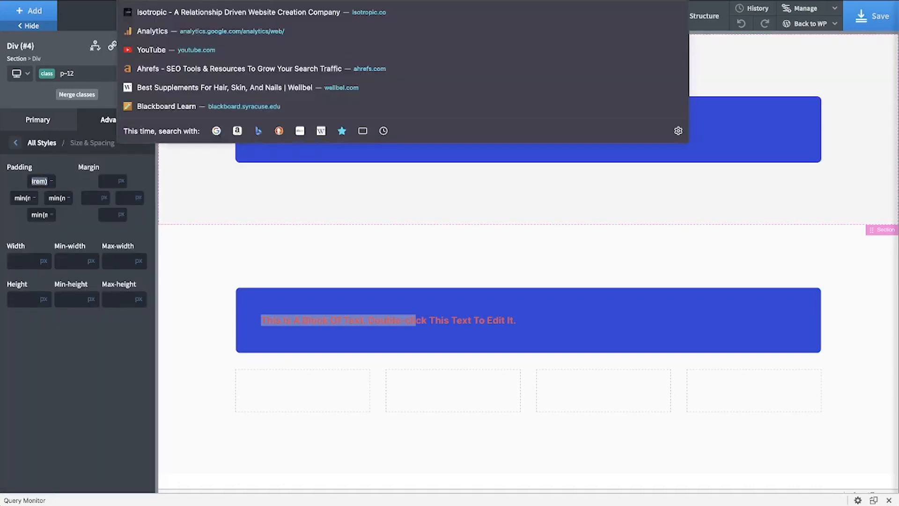
pyautogui.write('min(max(3.36rem, calc(3.36rem + ((1vw - 0.32rem) * 1.8))), 4.8rem)')
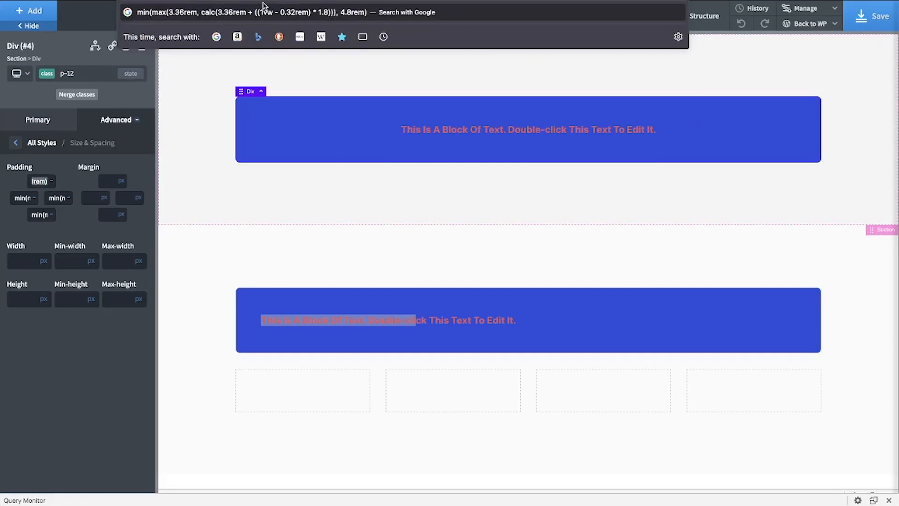
pyautogui.click(334, 137)
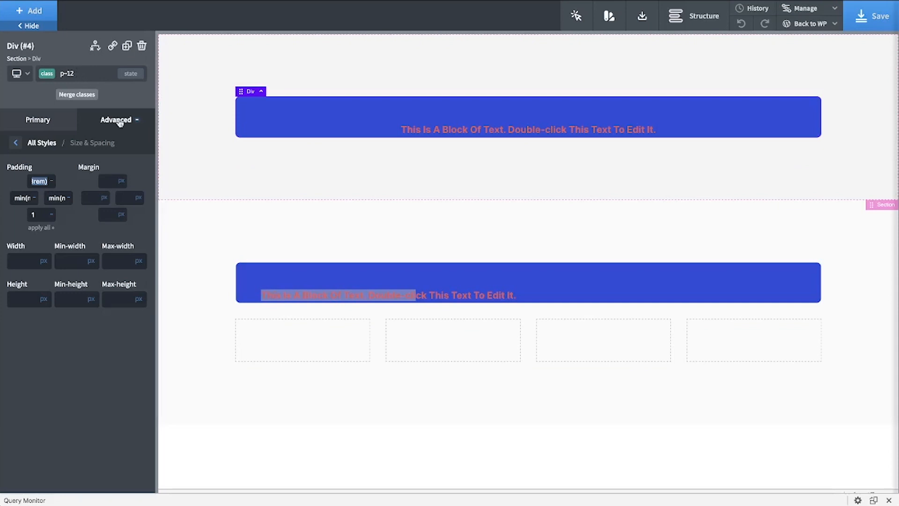
pyautogui.click(71, 367)
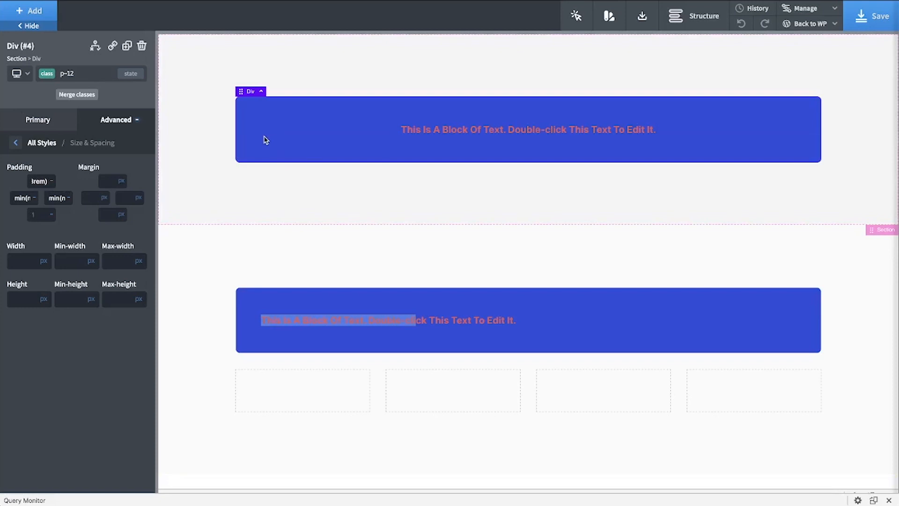
# - Replace the p-12 class on the first section's blue div with p-4
pyautogui.click(60, 73)
pyautogui.click(49, 118)
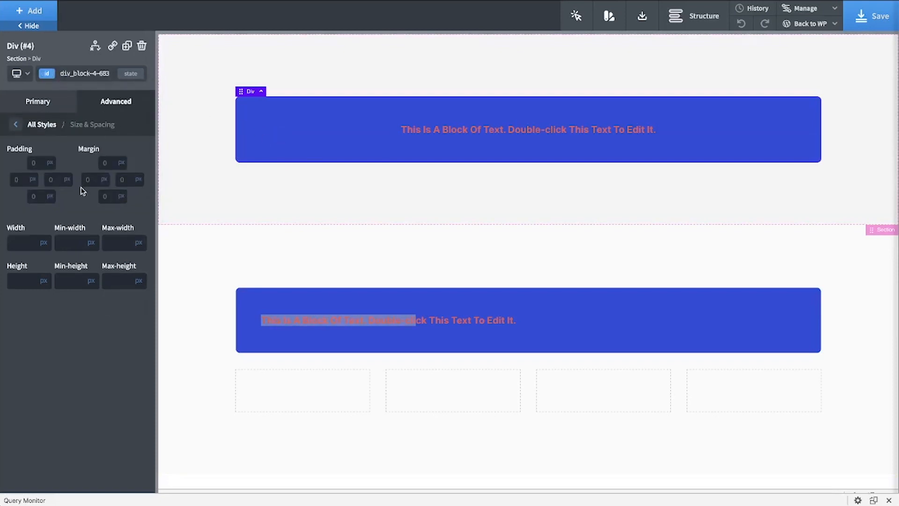
pyautogui.click(84, 73)
pyautogui.click(137, 133)
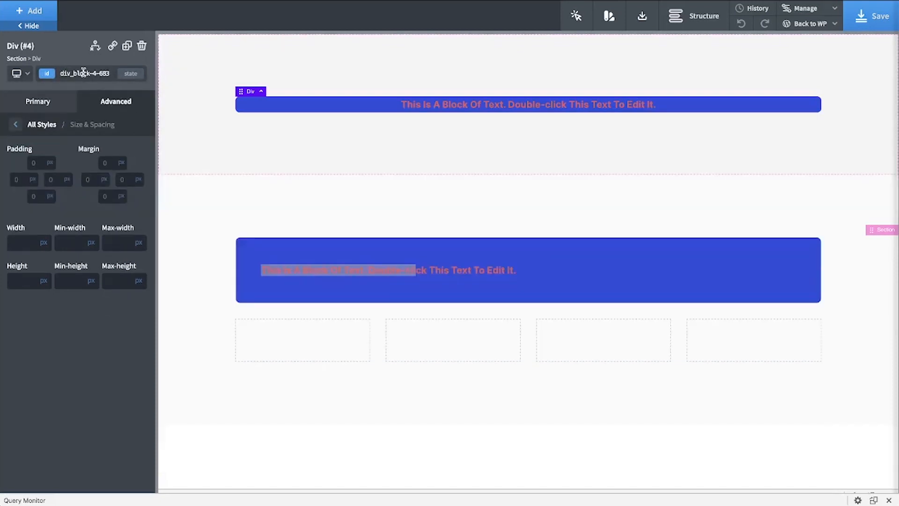
pyautogui.click(83, 73)
pyautogui.write('p-4')
pyautogui.press('Return')
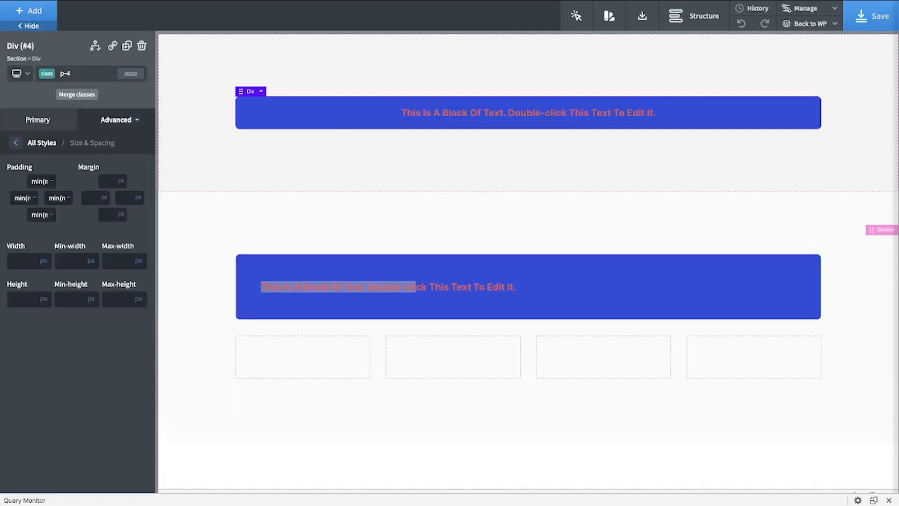
# - Remove the w-full class from the first section's blue div and add the centered class to the section itself
pyautogui.click(83, 73)
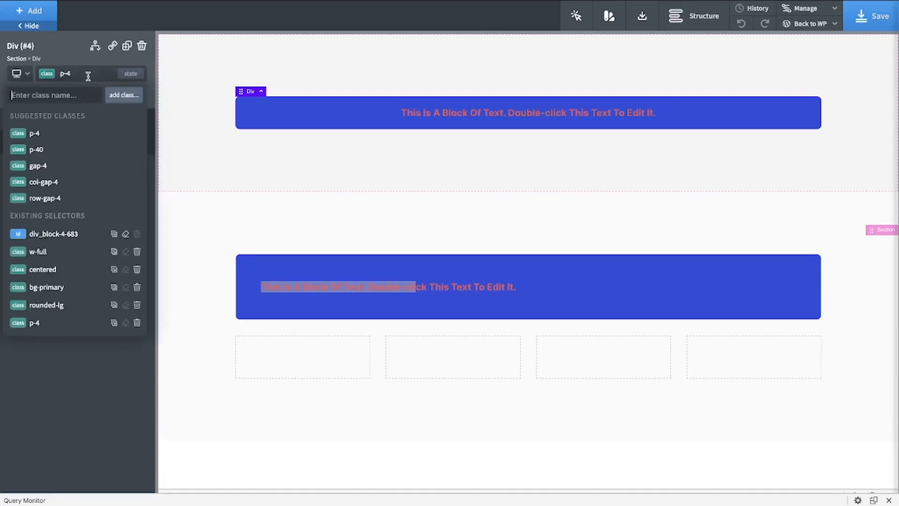
pyautogui.click(137, 252)
pyautogui.click(251, 149)
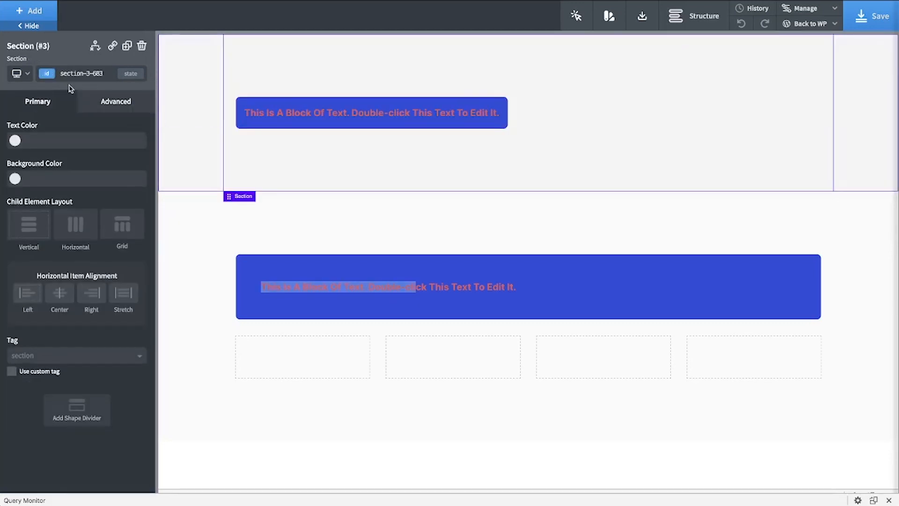
pyautogui.click(79, 73)
pyautogui.write('cent')
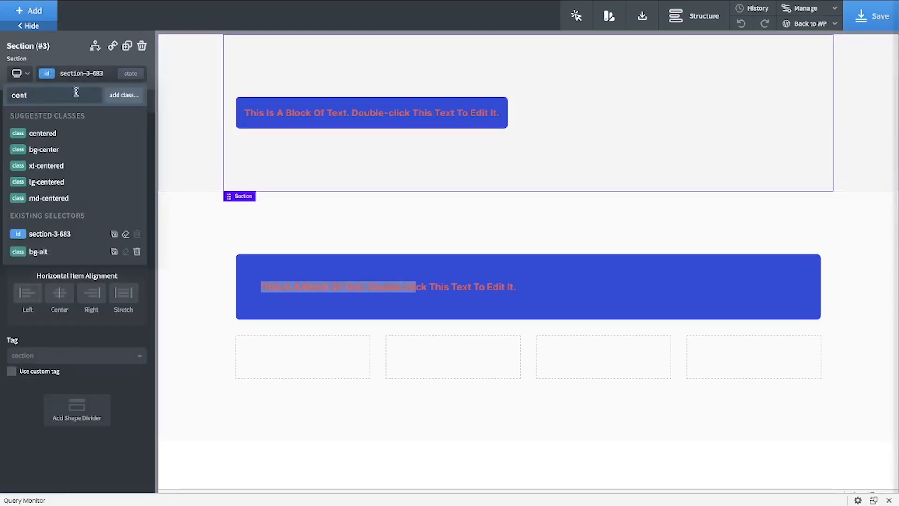
pyautogui.click(79, 134)
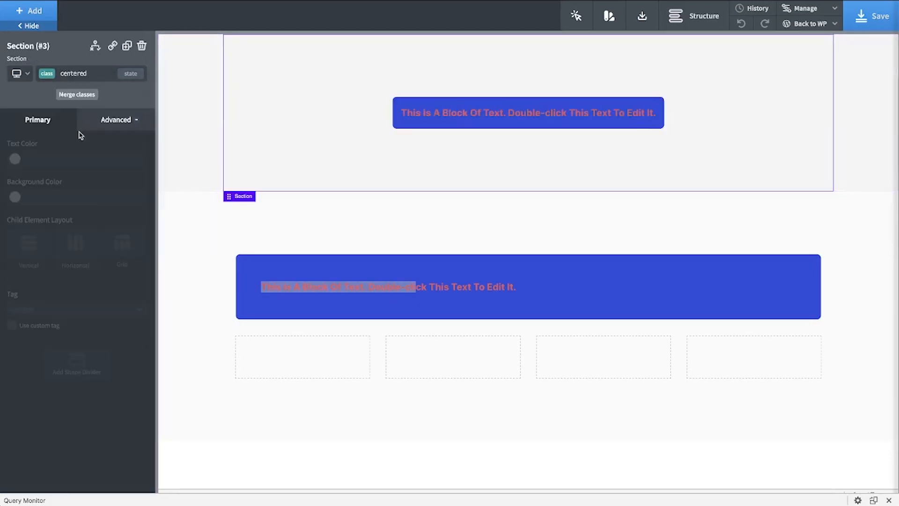
# - Replace the bg-alt class on the first section with bg-tertiary
pyautogui.click(69, 73)
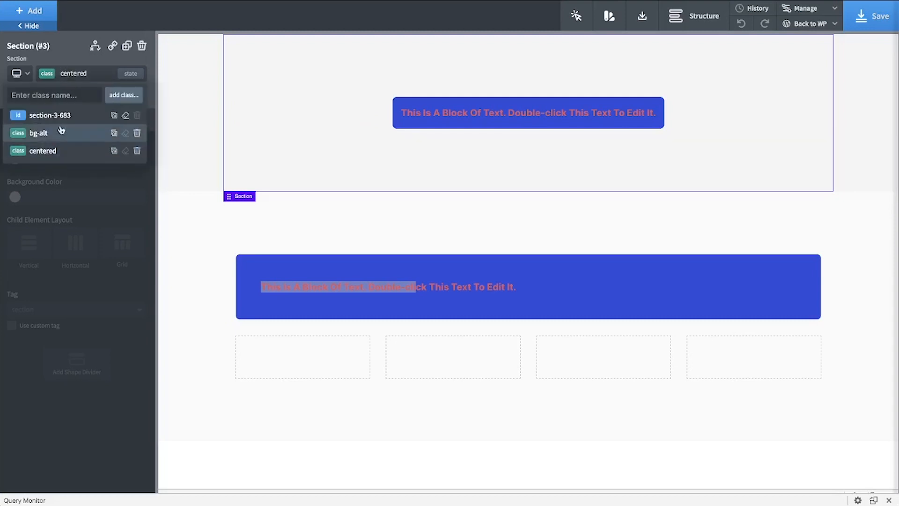
pyautogui.click(145, 137)
pyautogui.click(91, 73)
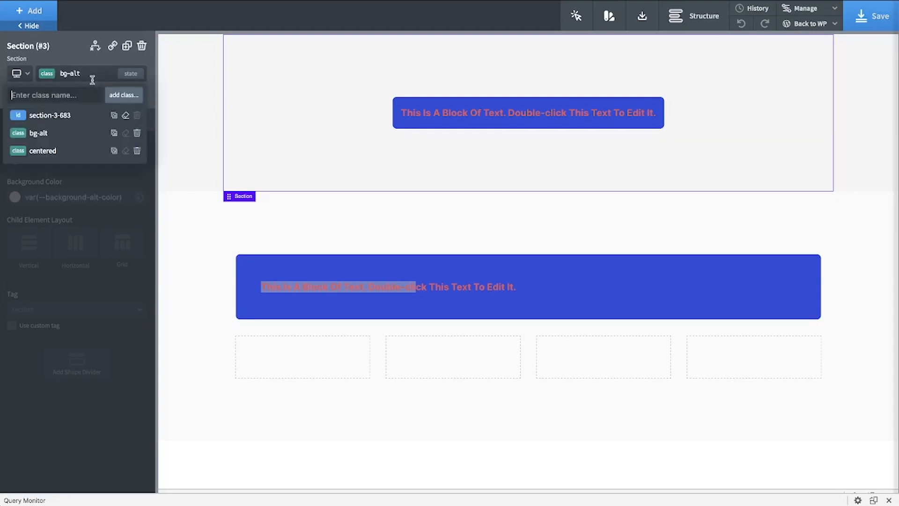
pyautogui.click(137, 132)
pyautogui.click(88, 73)
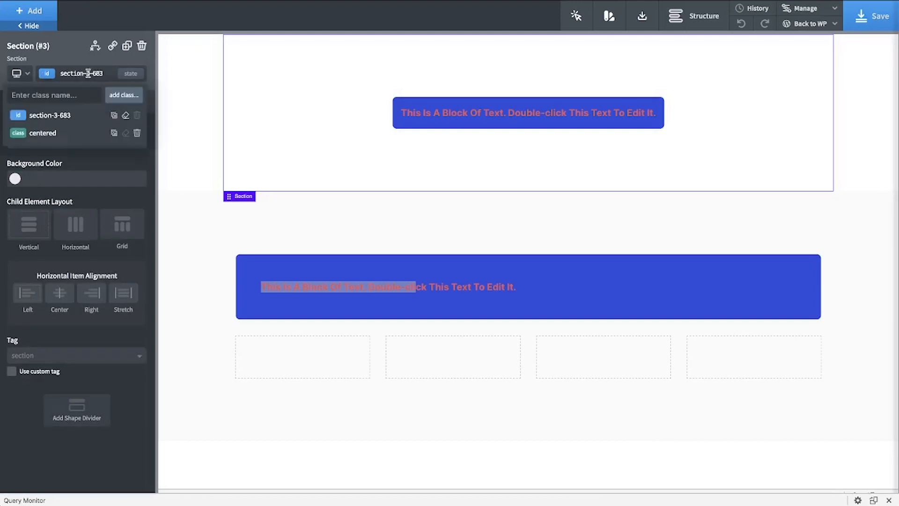
pyautogui.write('bg-t')
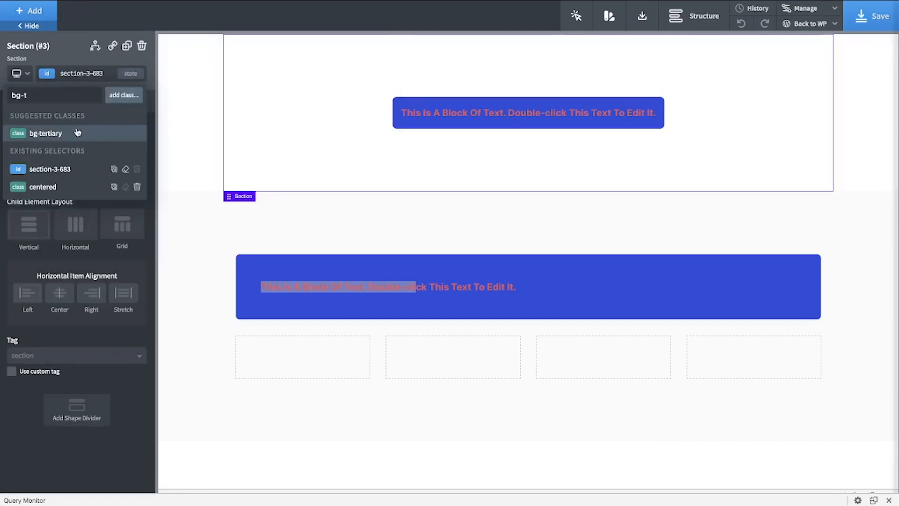
pyautogui.click(78, 132)
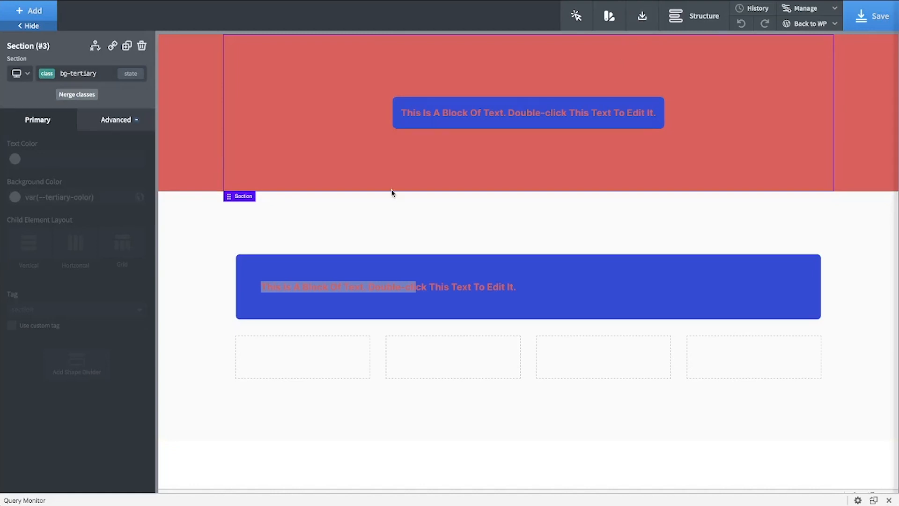
# - Insert the OxyMade Secondary Two Buttons component into the grid section and delete it again
pyautogui.click(217, 257)
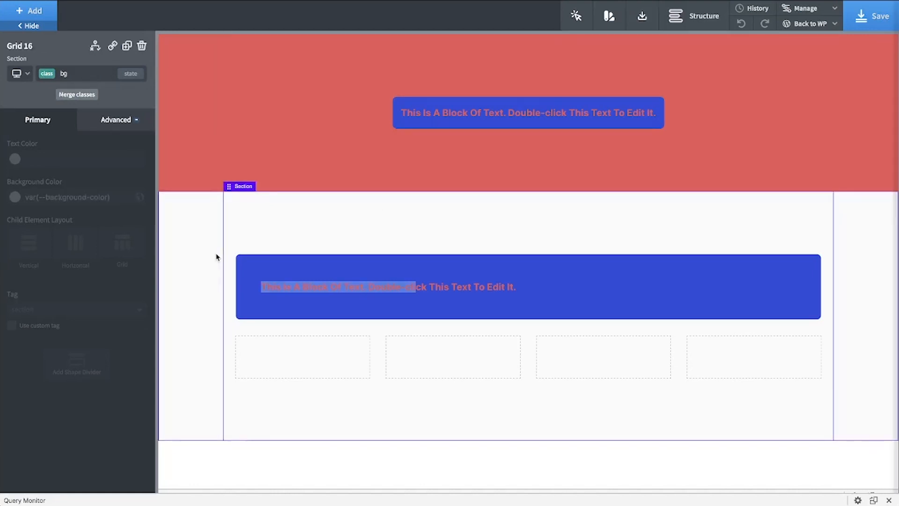
pyautogui.click(29, 11)
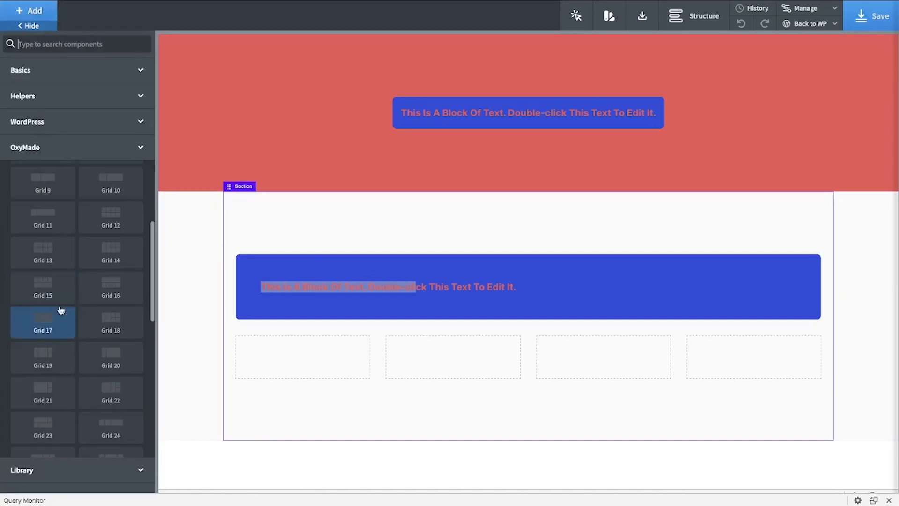
pyautogui.scroll(-7, 60, 311)
pyautogui.scroll(2, 62, 309)
pyautogui.scroll(-2, 60, 309)
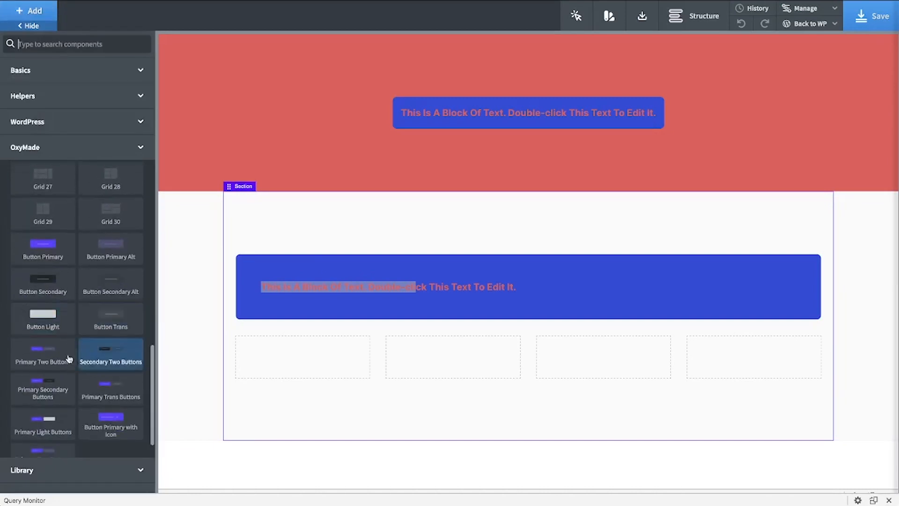
pyautogui.click(93, 365)
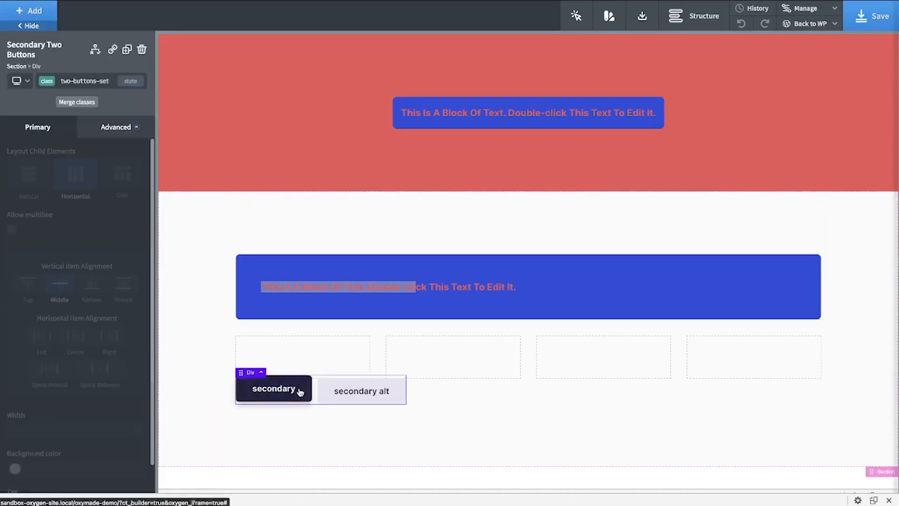
pyautogui.click(142, 49)
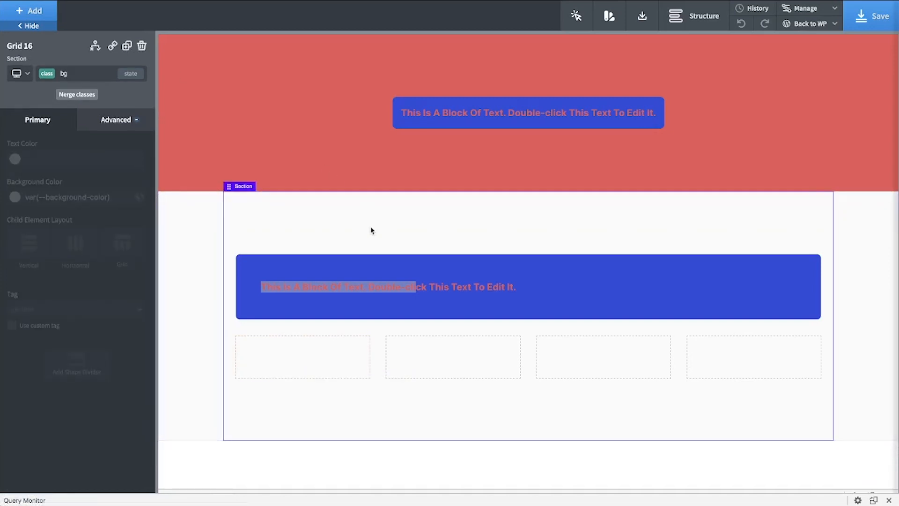
# - Delete the grid section and the first section to clear the page
pyautogui.click(141, 47)
pyautogui.click(180, 84)
pyautogui.click(141, 47)
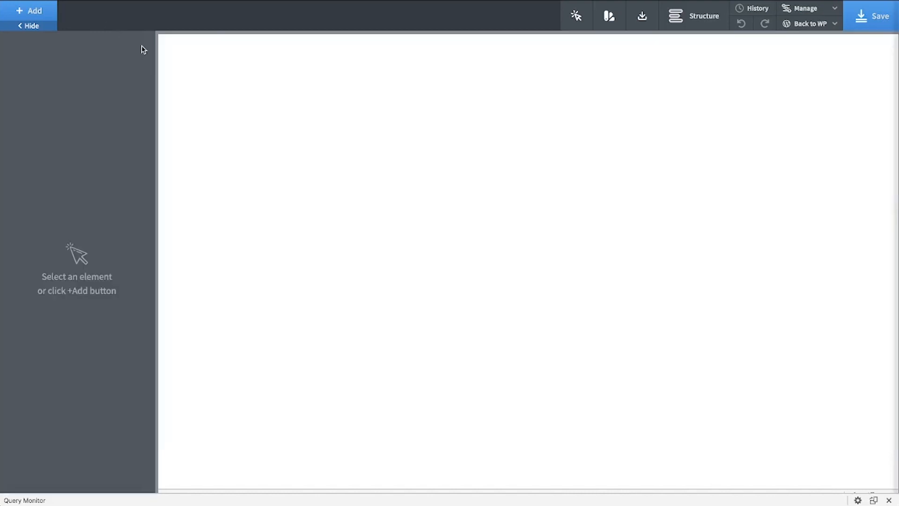
# - Look over the OxyMade button components and open the sections and elements of the OxyMade-Arya design set
pyautogui.click(32, 11)
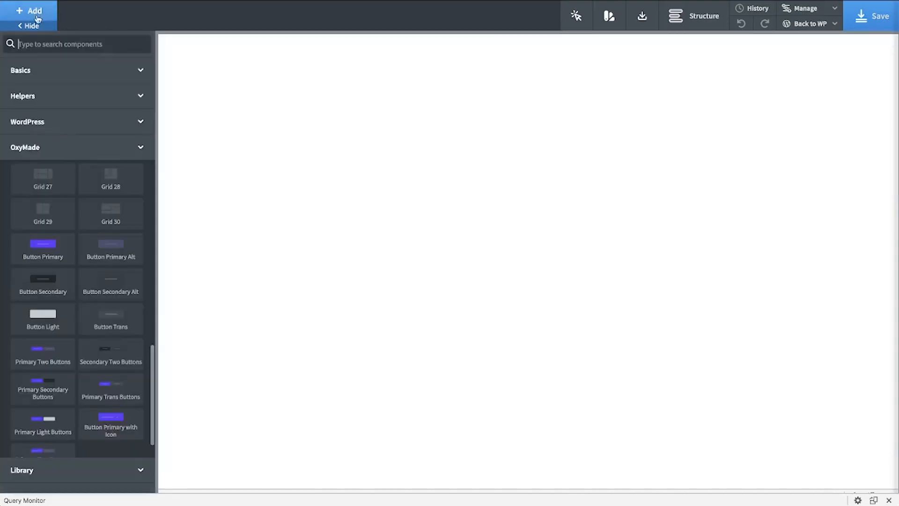
pyautogui.scroll(-1, 80, 237)
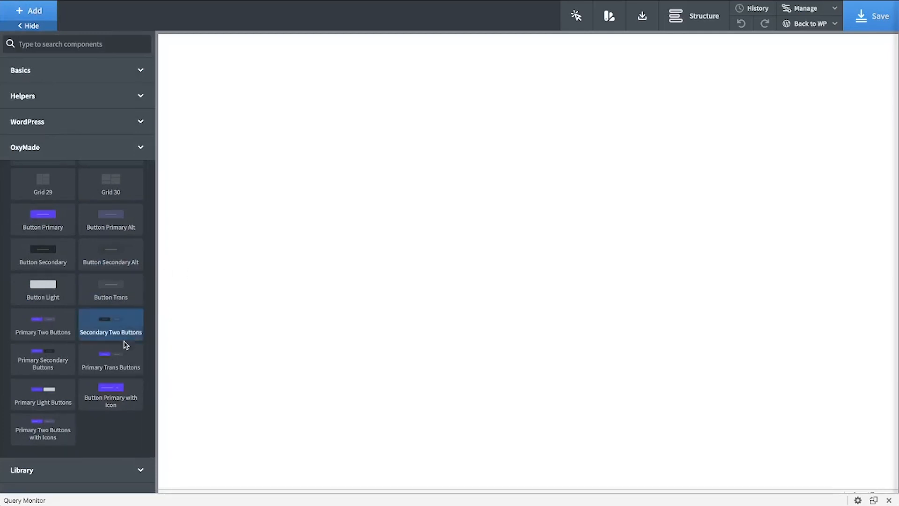
pyautogui.click(60, 469)
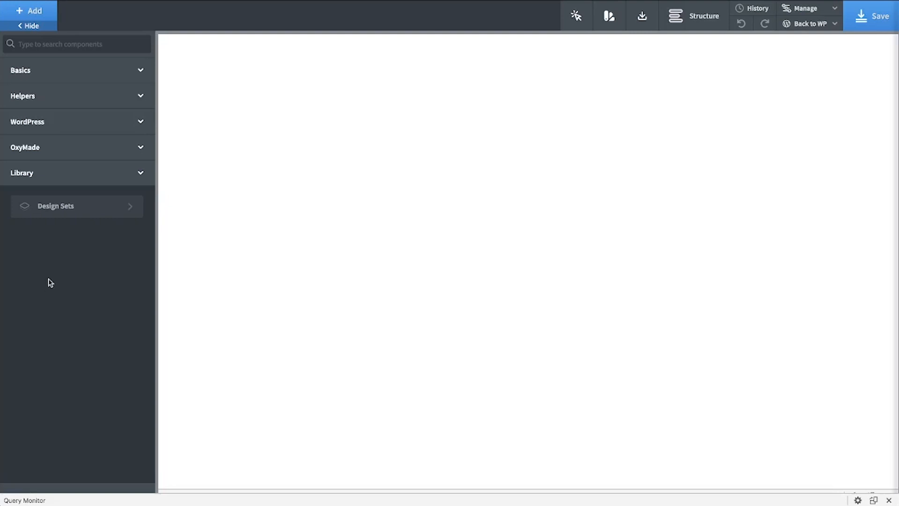
pyautogui.click(66, 205)
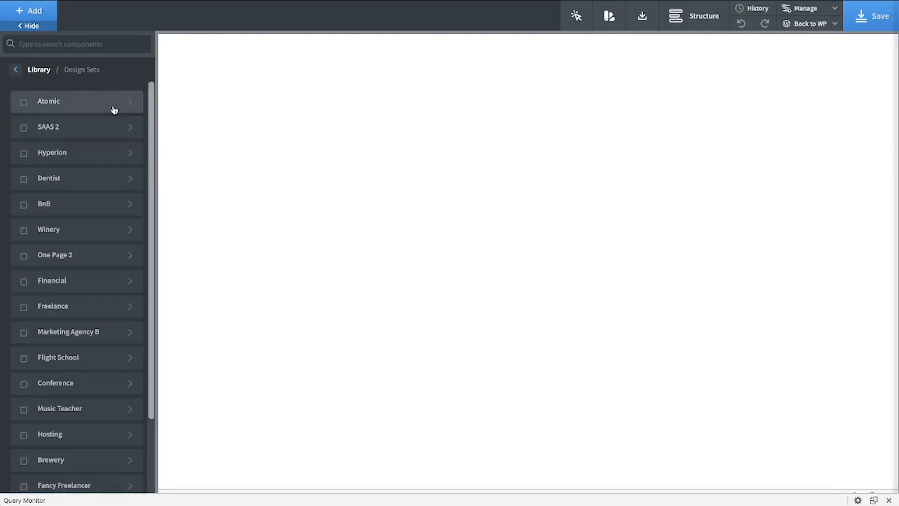
pyautogui.scroll(-2, 76, 188)
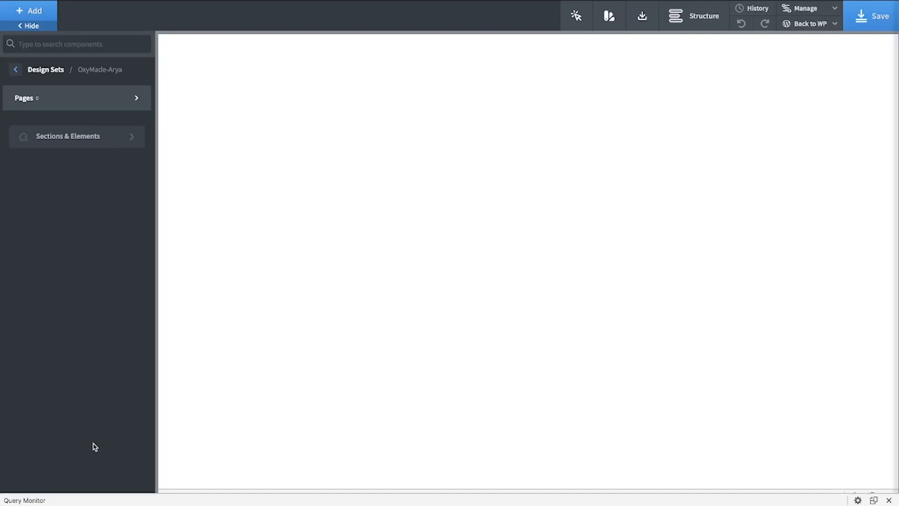
pyautogui.click(70, 136)
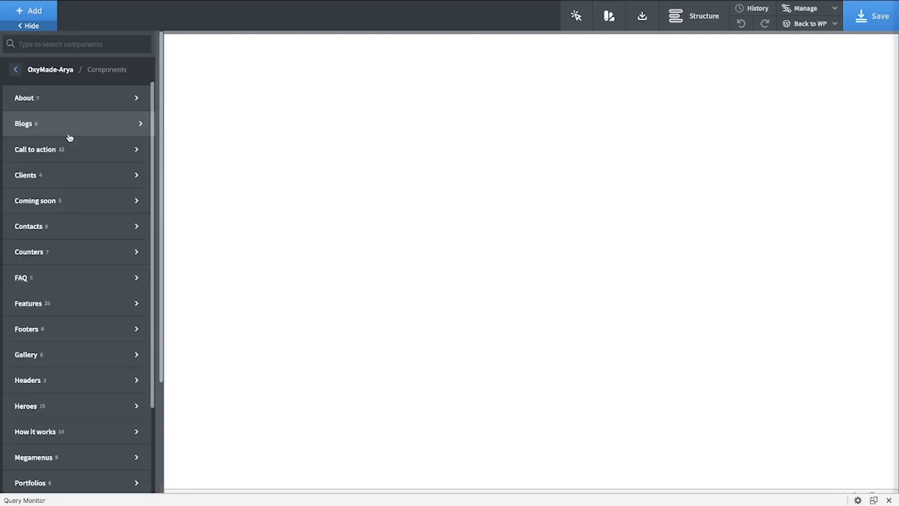
# - Look through the Blogs, Call to action and Portfolios components, then insert the Features 24 component into the empty page
pyautogui.moveTo(69, 137)
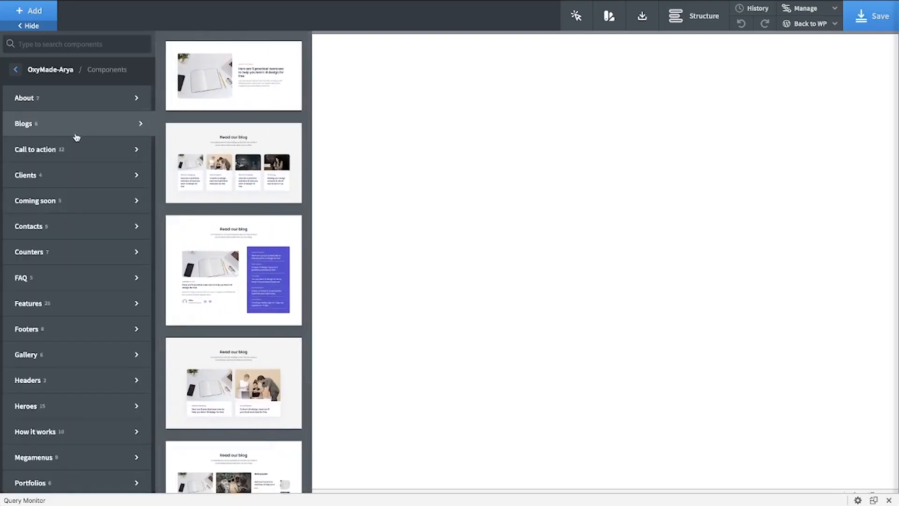
pyautogui.moveTo(75, 156)
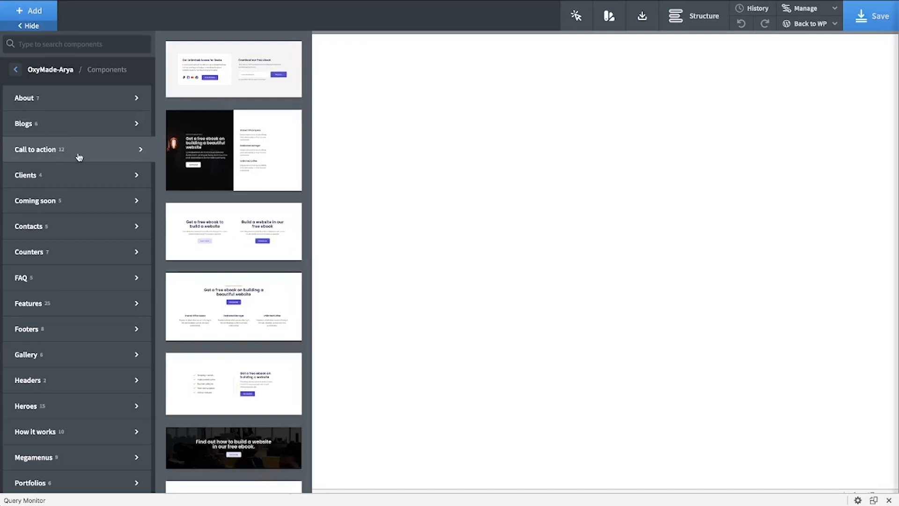
pyautogui.moveTo(54, 484)
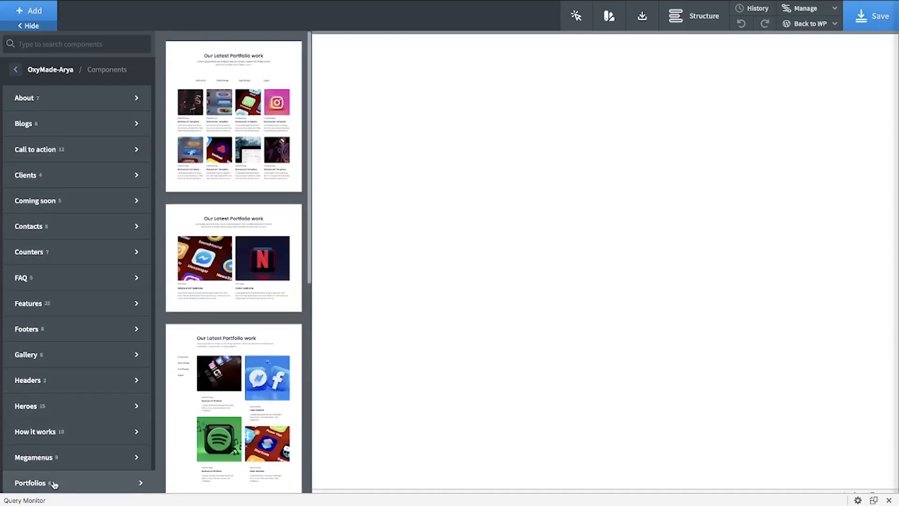
pyautogui.scroll(-5, 238, 418)
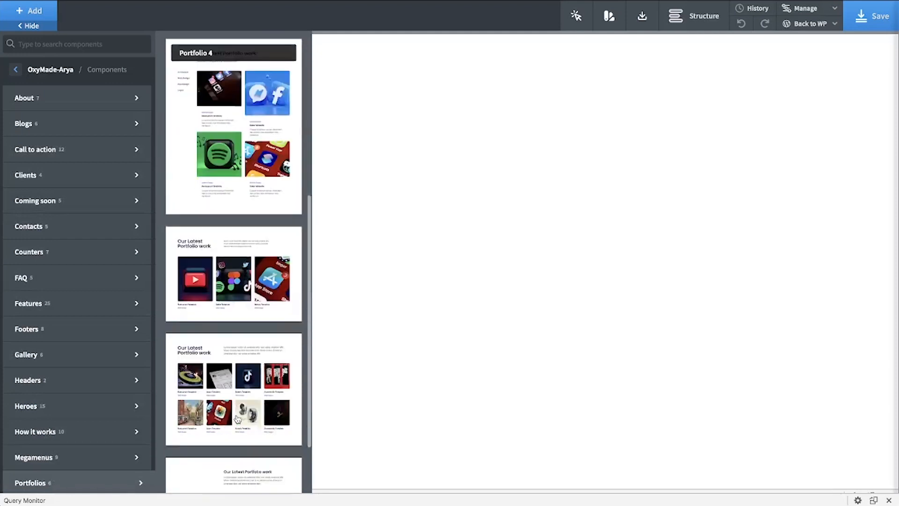
pyautogui.scroll(-3, 237, 418)
pyautogui.moveTo(57, 306)
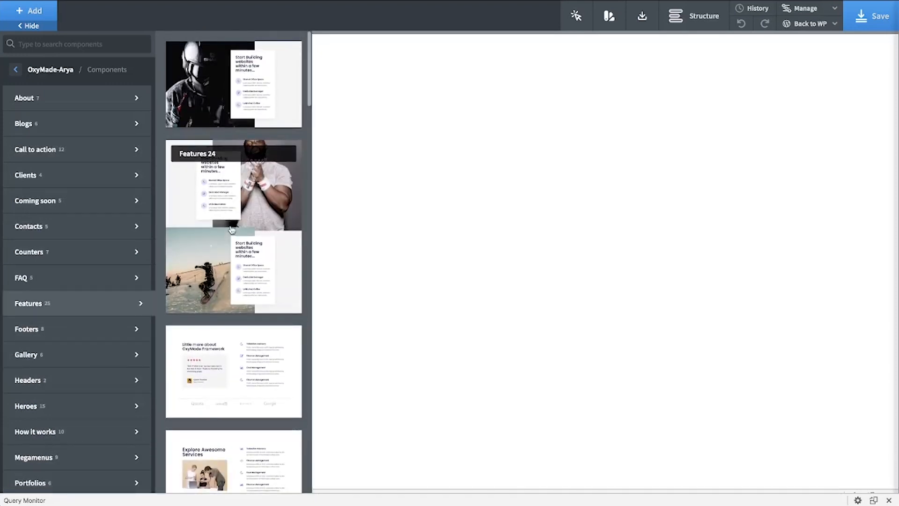
pyautogui.click(241, 187)
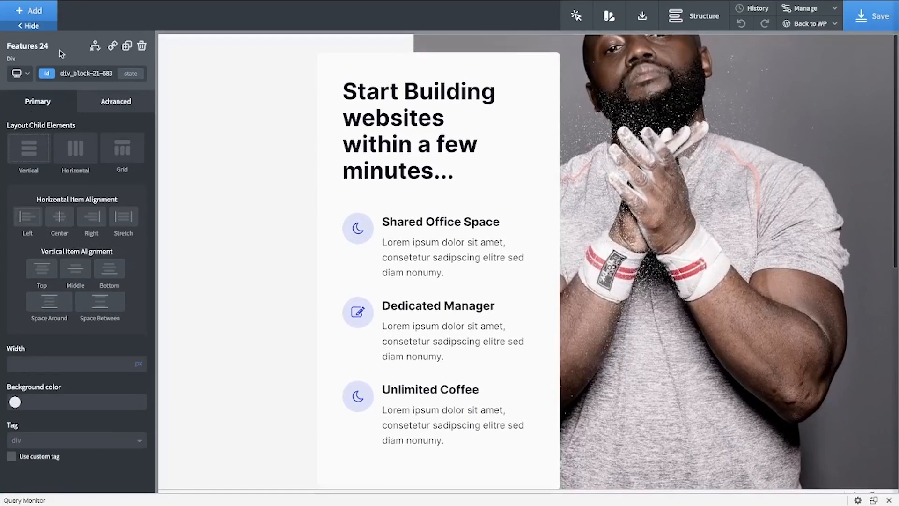
# - Preview the page at less than 768px and check the classes applied to the Start Building websites heading
pyautogui.click(22, 75)
pyautogui.click(44, 136)
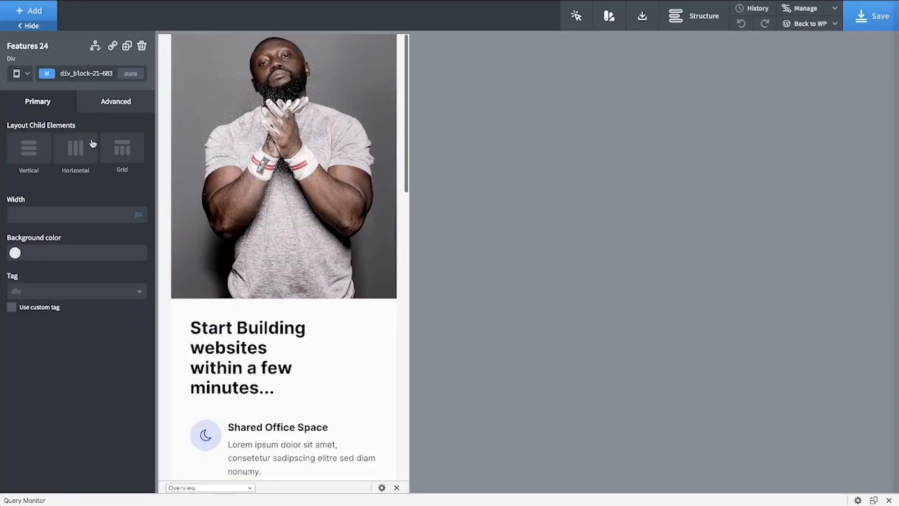
pyautogui.click(266, 370)
pyautogui.click(89, 74)
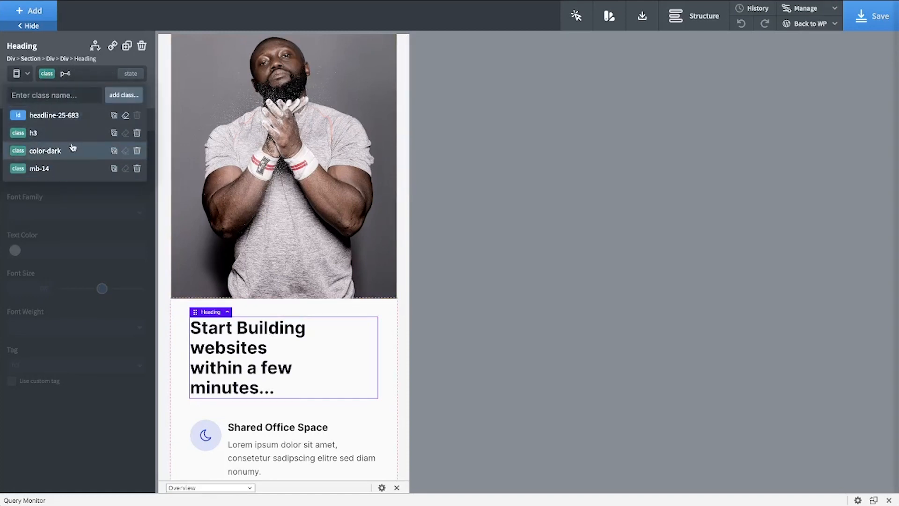
pyautogui.click(68, 75)
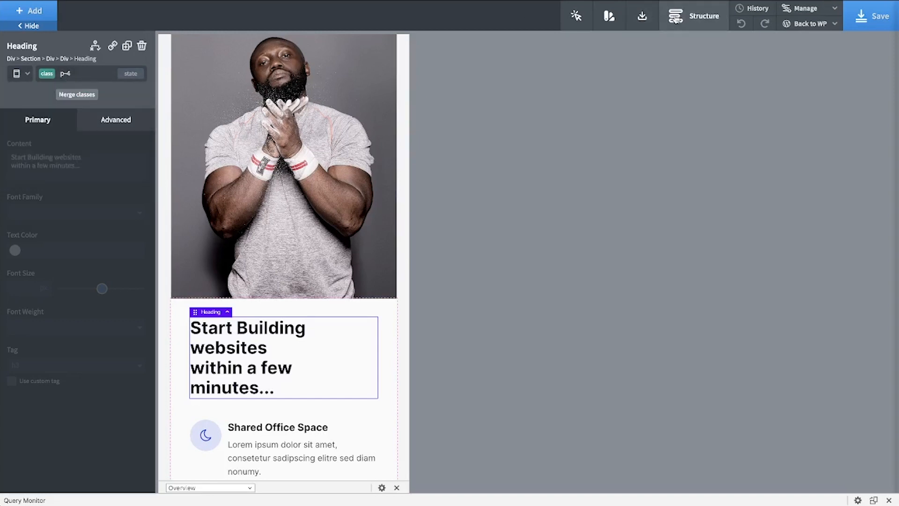
# - Open the OxyMade Color System and look over the narrow layout of the two feature sections
pyautogui.click(623, 19)
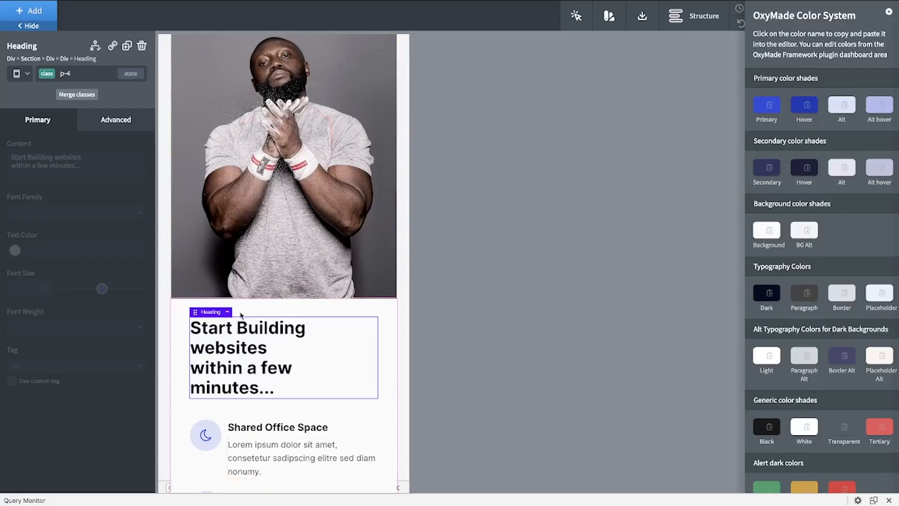
pyautogui.scroll(-2, 228, 427)
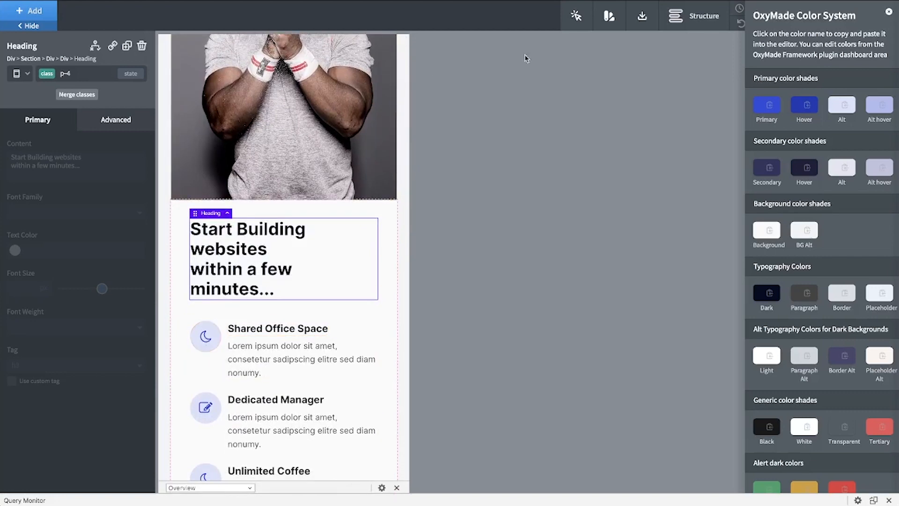
pyautogui.scroll(-4, 281, 346)
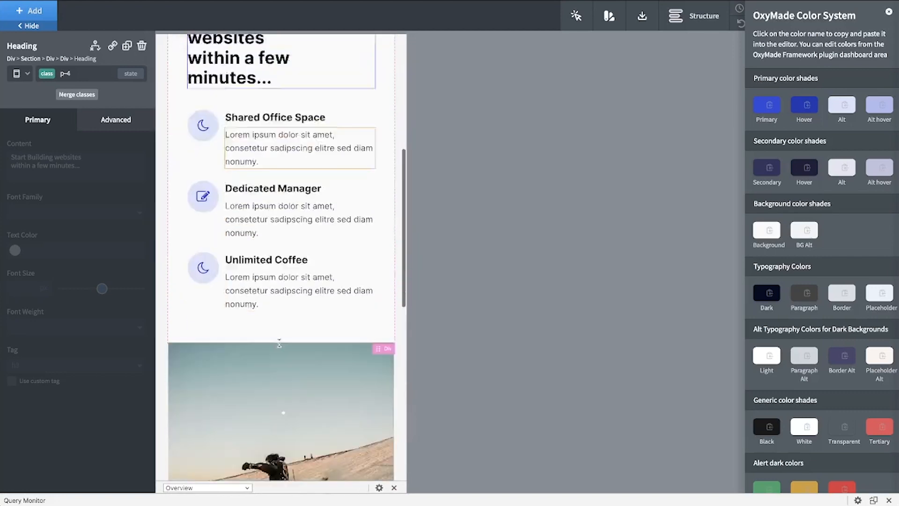
pyautogui.scroll(7, 280, 346)
pyautogui.scroll(-1, 280, 346)
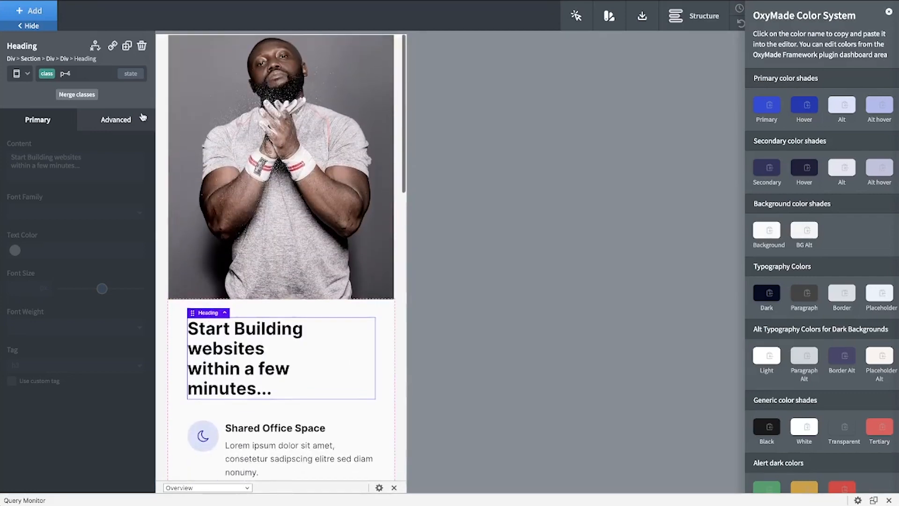
# - Return the preview to all devices and close the OxyMade Color System
pyautogui.click(23, 75)
pyautogui.click(43, 96)
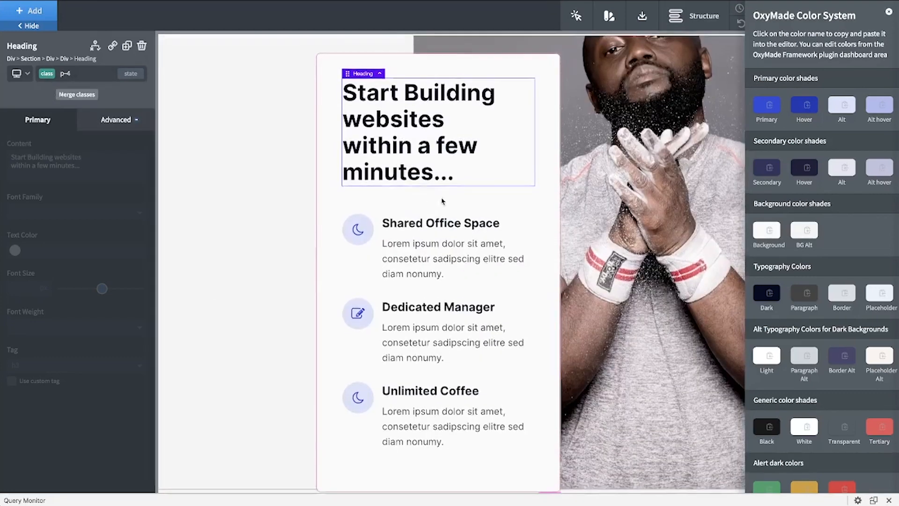
pyautogui.click(888, 12)
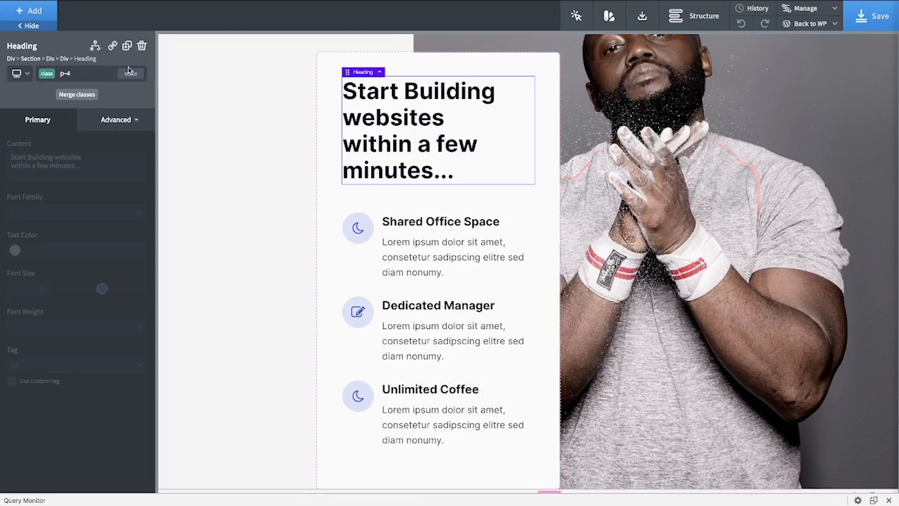
# - Switch the heading to its own ID to inspect its content, and select the Shared Office Space description text
pyautogui.click(91, 74)
pyautogui.click(90, 120)
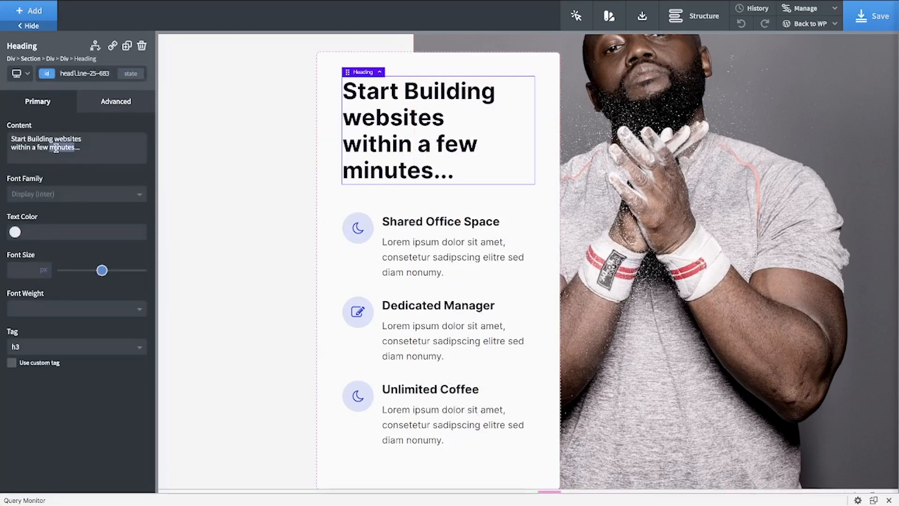
pyautogui.tripleClick(56, 147)
pyautogui.click(388, 242)
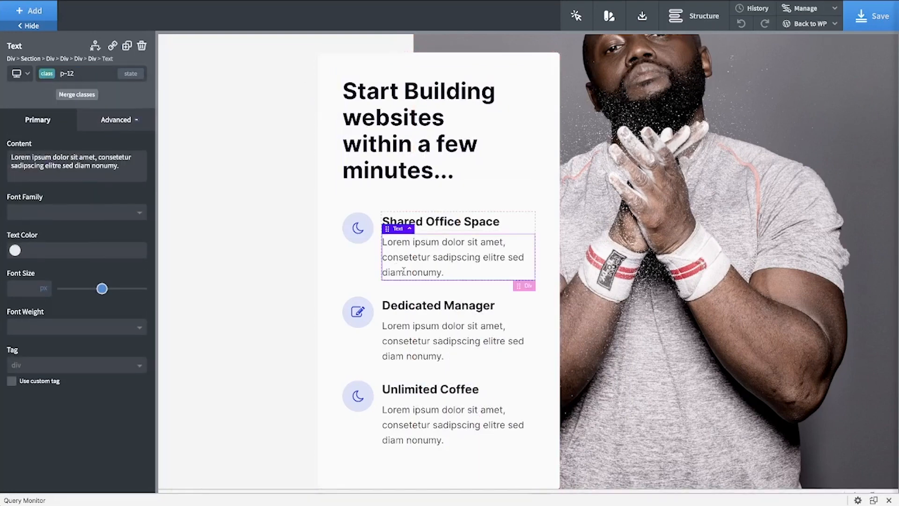
# - Save the page and look over both feature sections
pyautogui.scroll(-5, 401, 163)
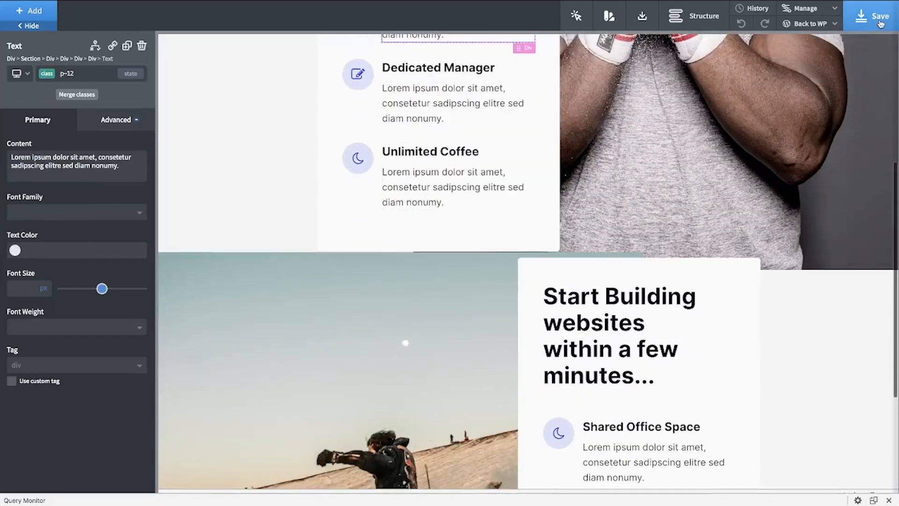
pyautogui.click(874, 18)
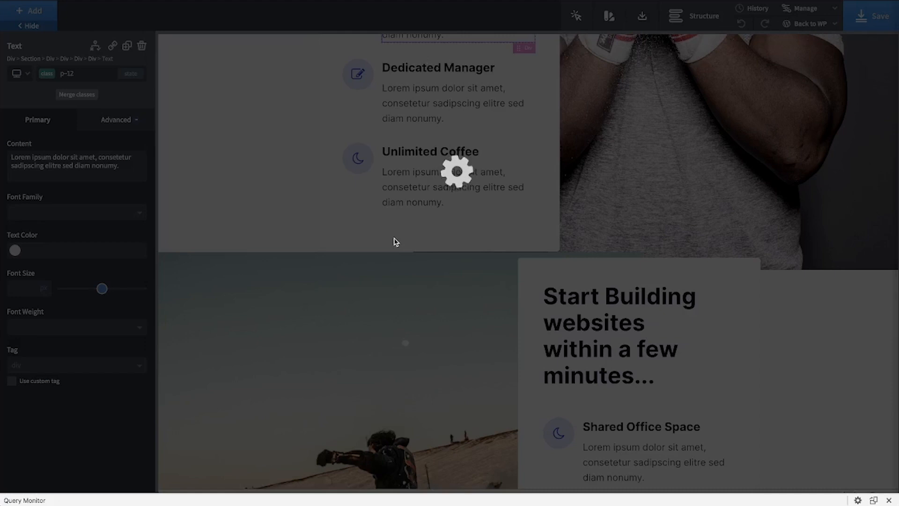
pyautogui.scroll(6, 396, 242)
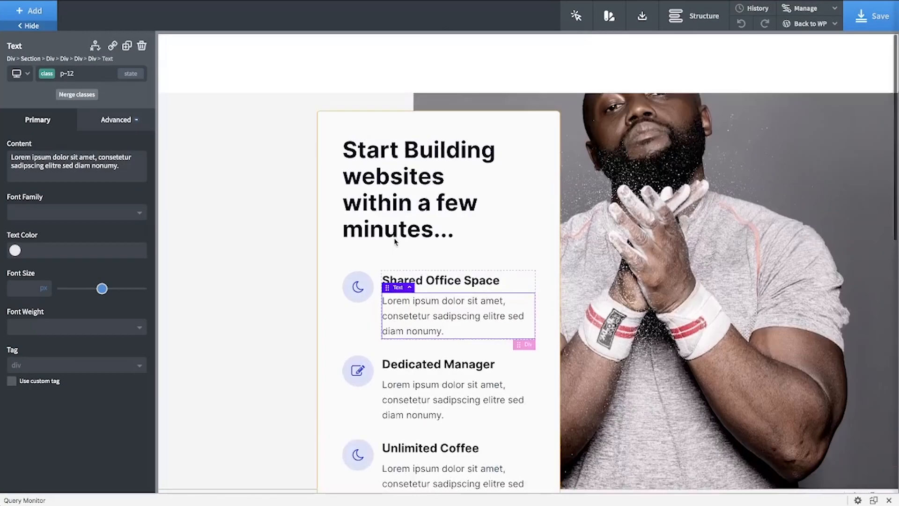
pyautogui.scroll(-1, 394, 240)
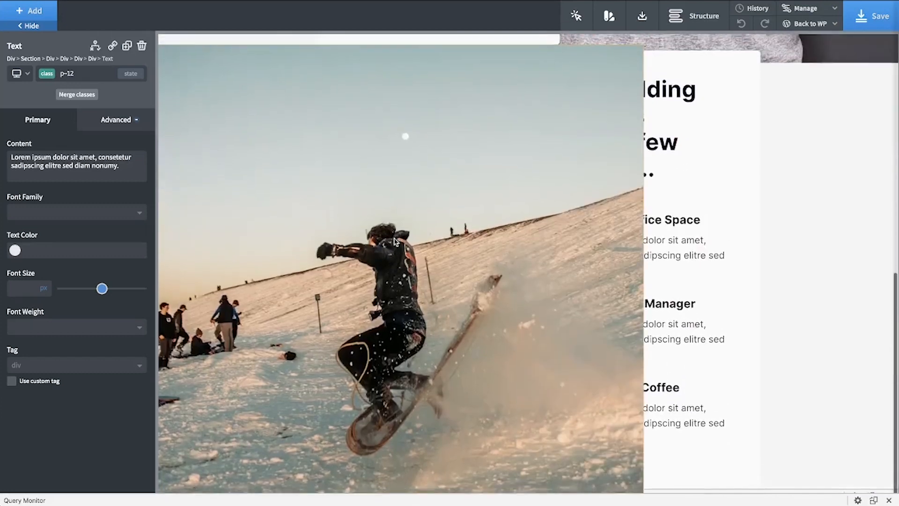
# - Preview the second section's heading at less than 992px and less than 480px, and return to all devices
pyautogui.click(839, 224)
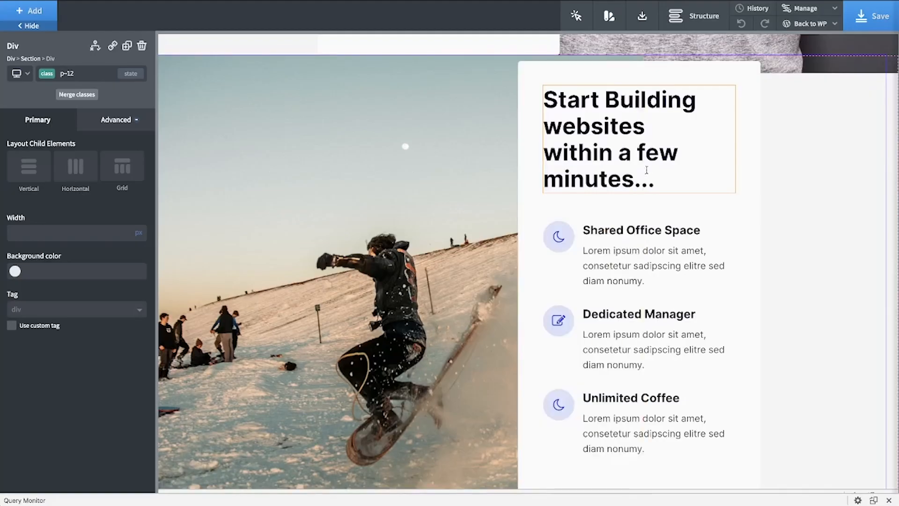
pyautogui.click(641, 154)
pyautogui.click(18, 75)
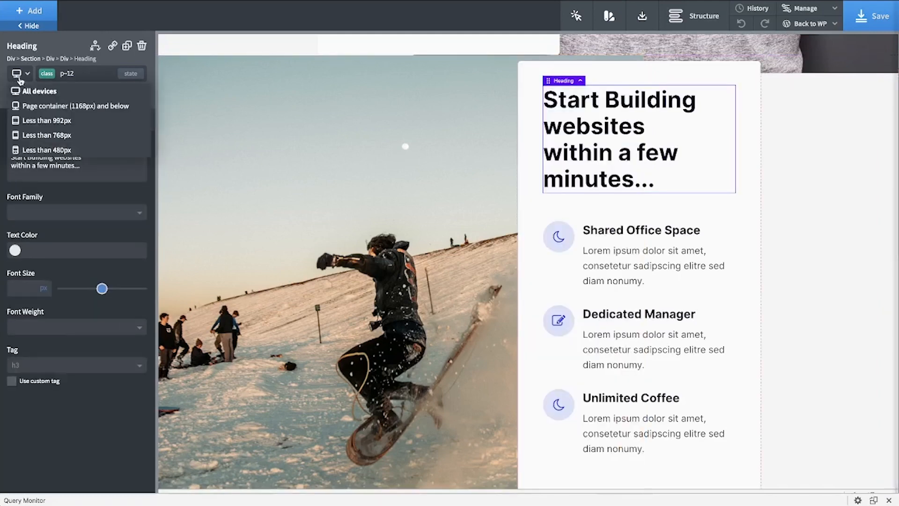
pyautogui.click(42, 124)
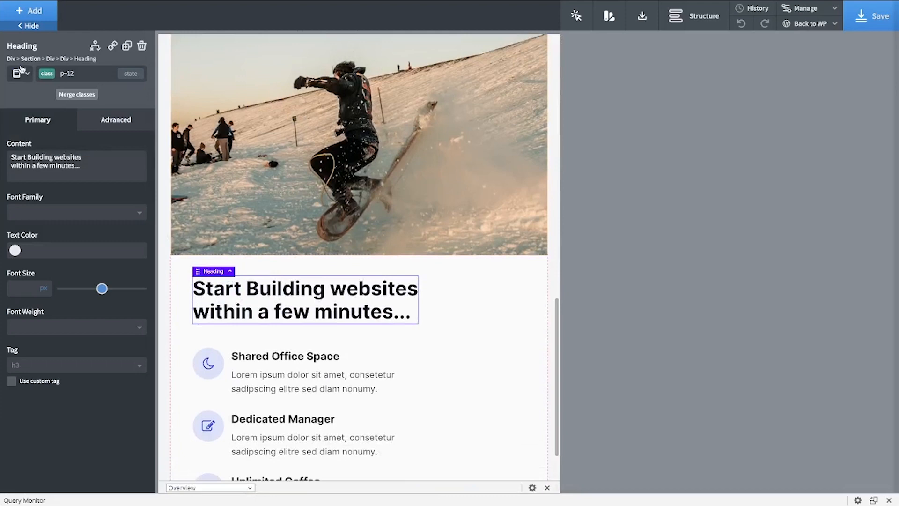
pyautogui.click(20, 71)
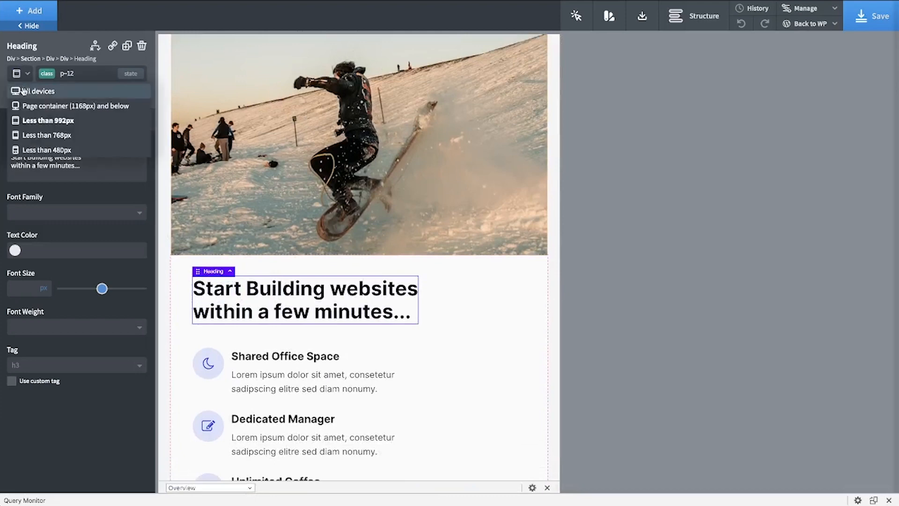
pyautogui.click(26, 154)
pyautogui.click(20, 73)
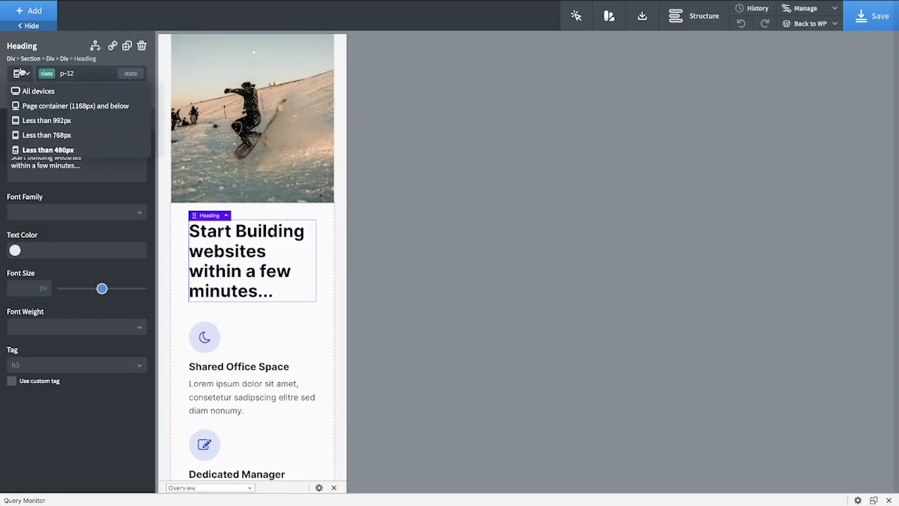
pyautogui.click(33, 88)
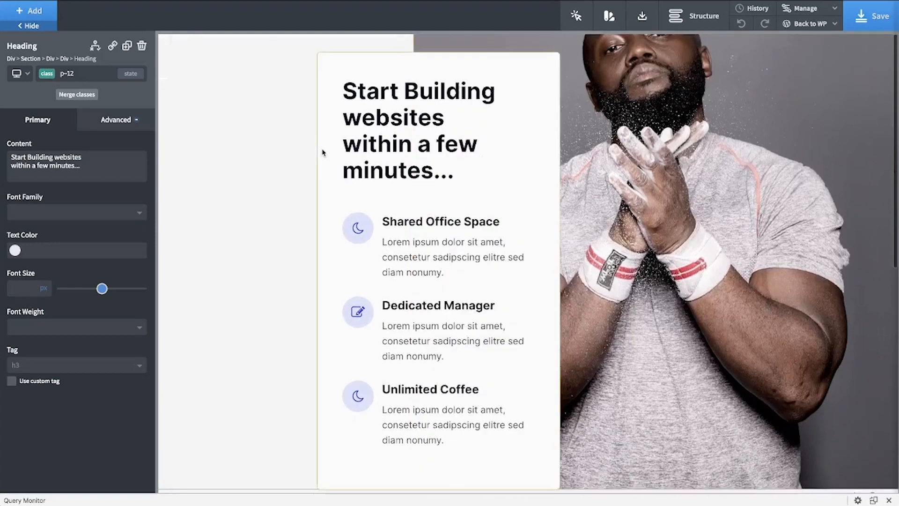
# - Select the grid div in Section 1 and examine its position in the structure and its applied classes
pyautogui.click(323, 153)
pyautogui.click(678, 18)
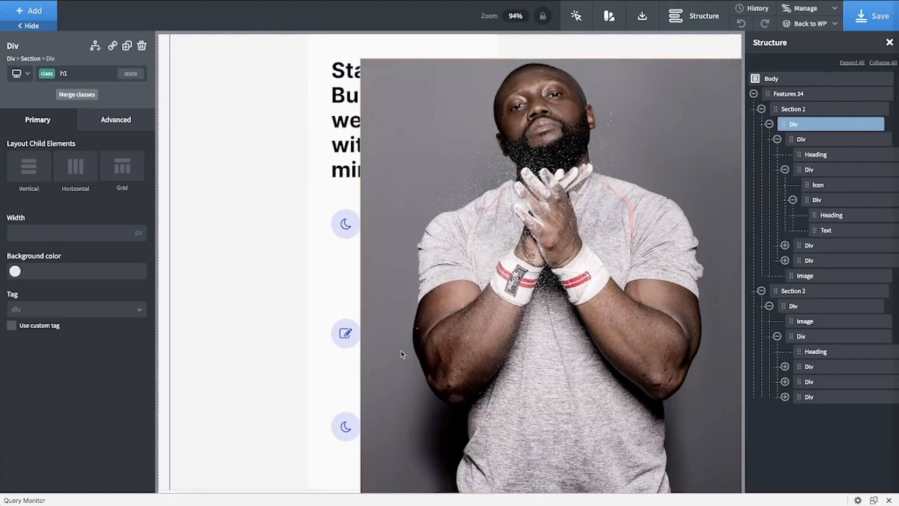
pyautogui.click(66, 73)
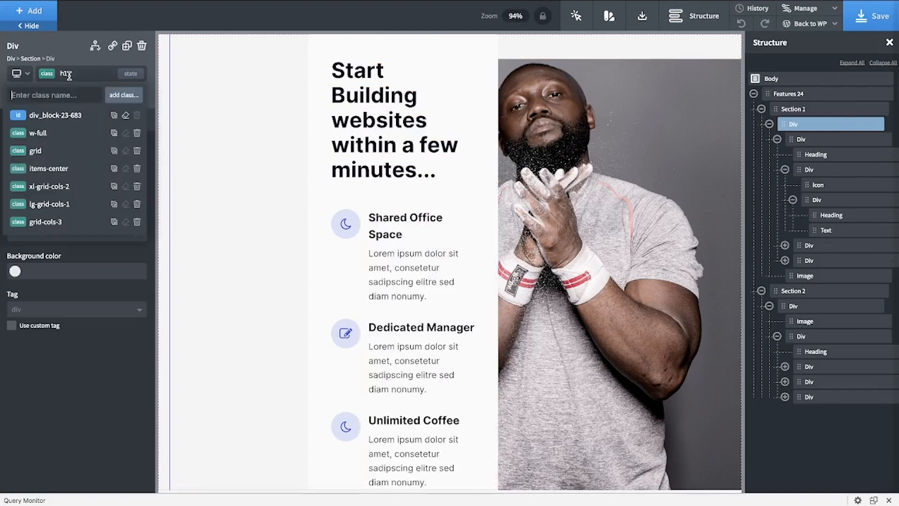
pyautogui.click(893, 43)
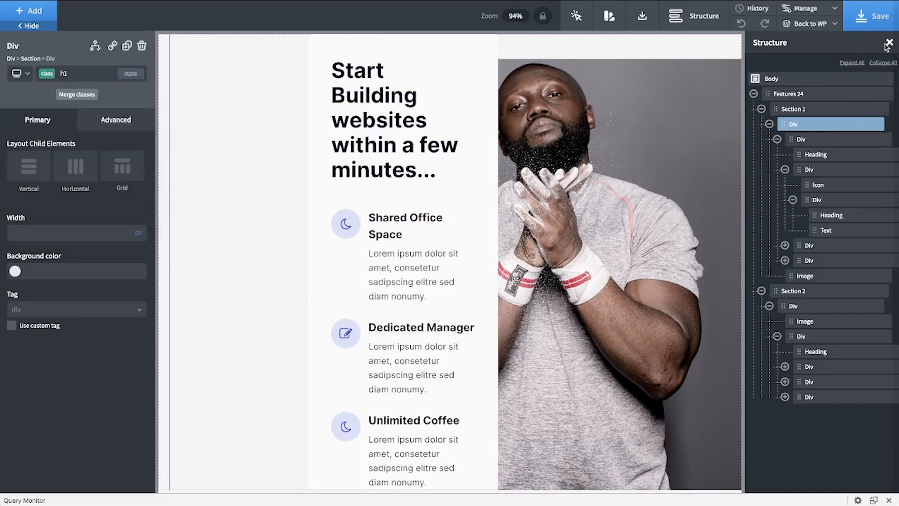
pyautogui.click(888, 44)
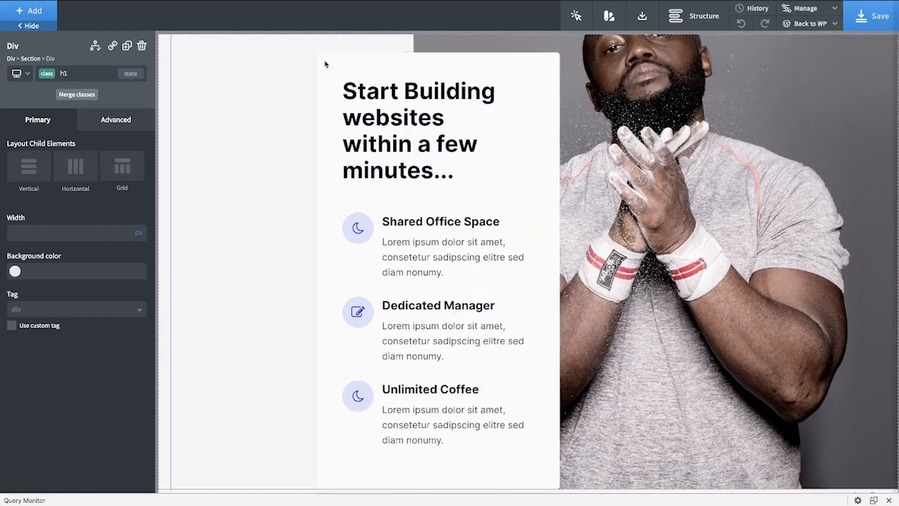
# - Insert the Hero 13 component from the Heroes category directly under Body and look it over
pyautogui.click(691, 19)
pyautogui.click(773, 80)
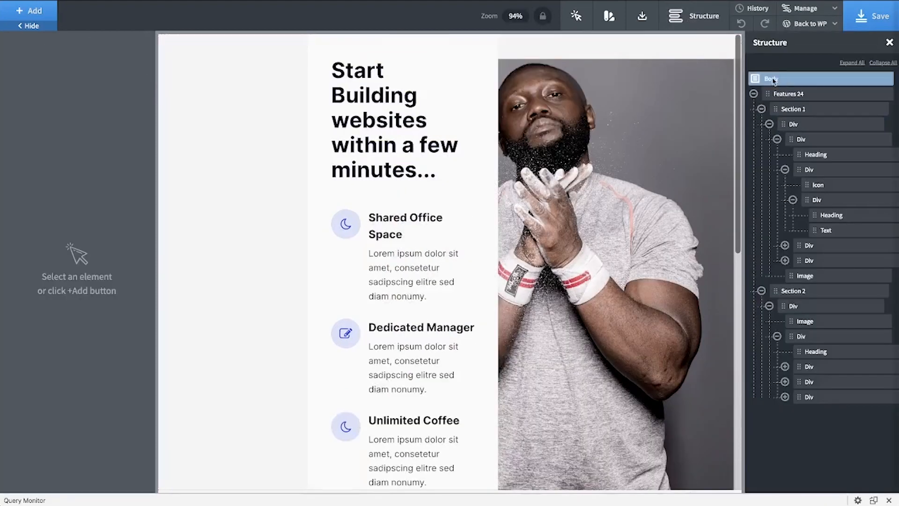
pyautogui.click(29, 10)
pyautogui.scroll(-2, 56, 365)
pyautogui.click(44, 315)
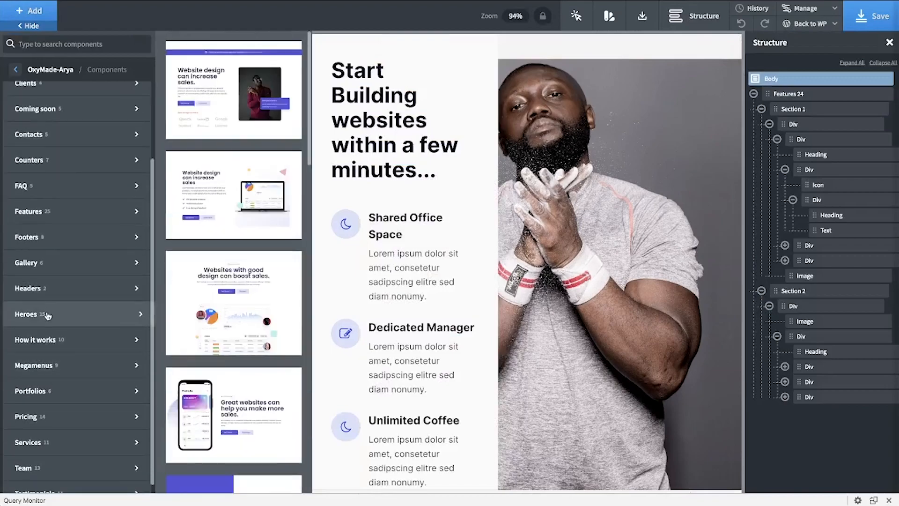
pyautogui.click(216, 291)
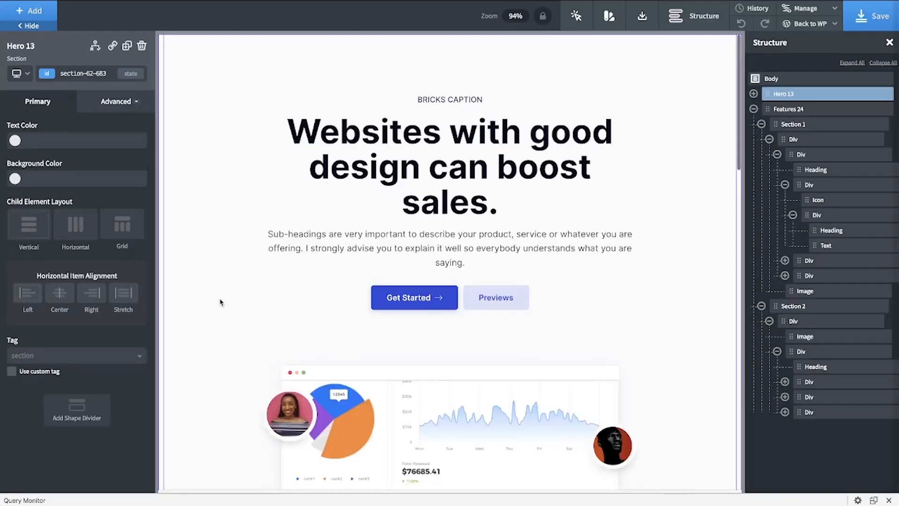
pyautogui.scroll(-4, 221, 301)
pyautogui.scroll(4, 362, 210)
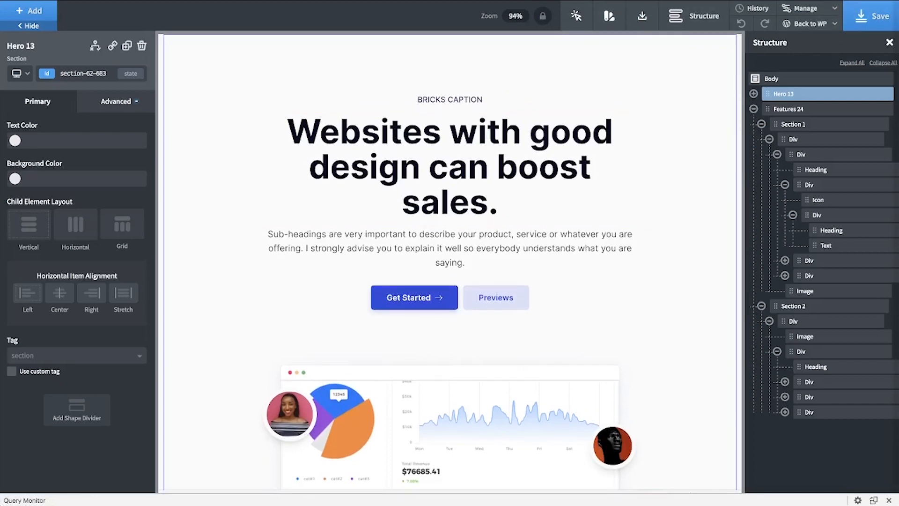
# - Delete the Hero 13 and Features 24 sections from under Body
pyautogui.click(796, 80)
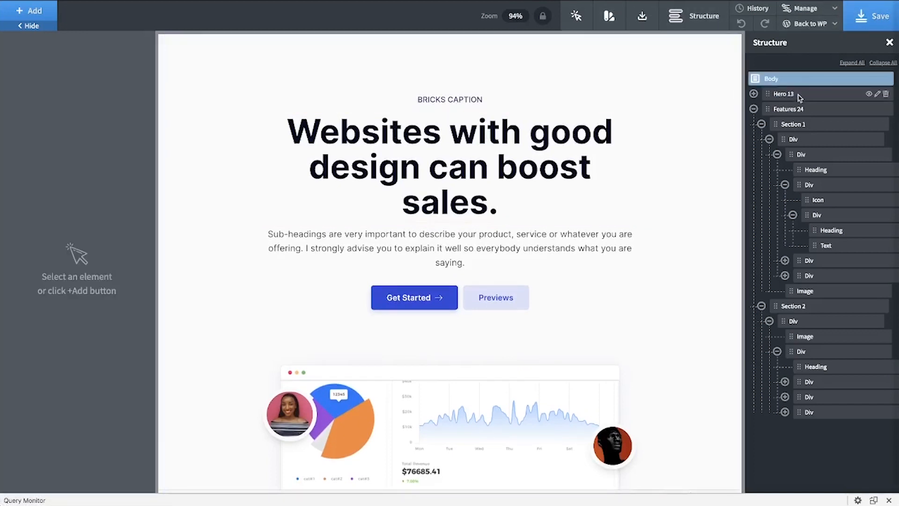
pyautogui.click(797, 95)
pyautogui.click(886, 94)
pyautogui.click(886, 93)
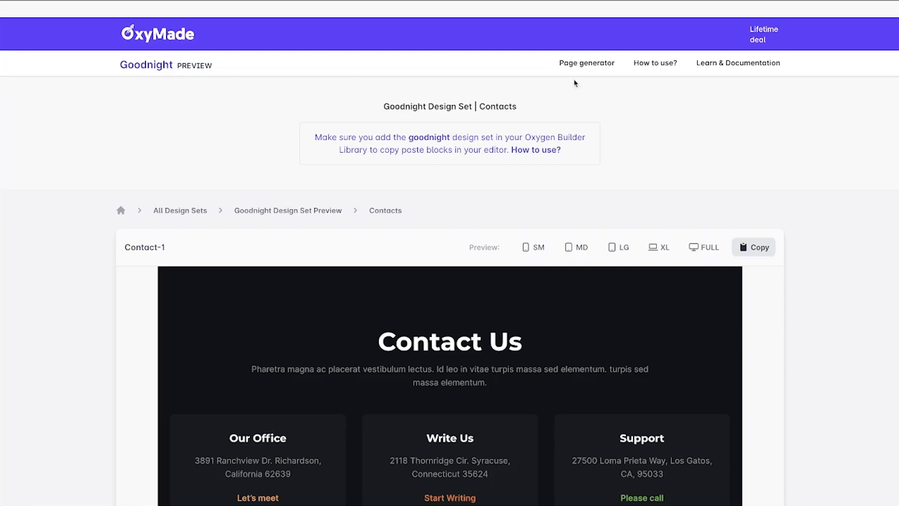
# - Open the Goodnight page generator and add the Feature-1 block, a two-card features block and the Contact-2 block to the page
pyautogui.click(588, 64)
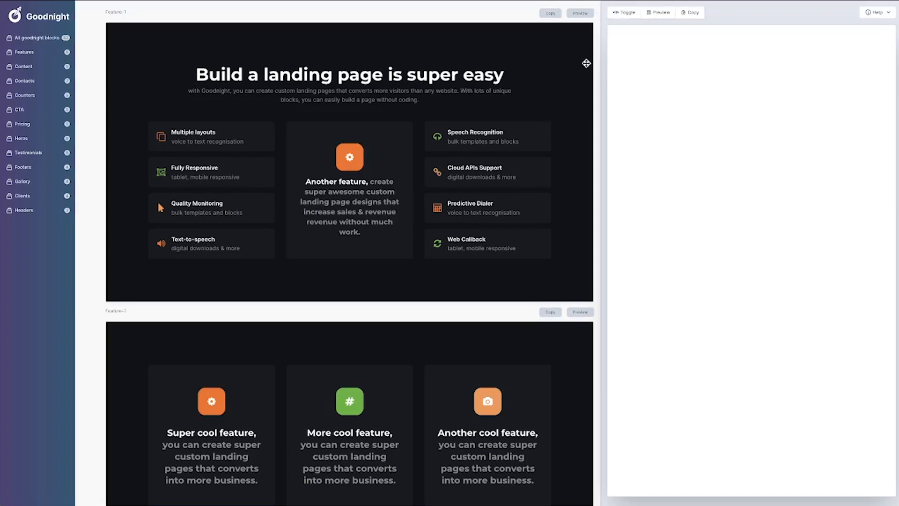
pyautogui.moveTo(351, 93); pyautogui.dragTo(749, 108)
pyautogui.scroll(-15, 393, 335)
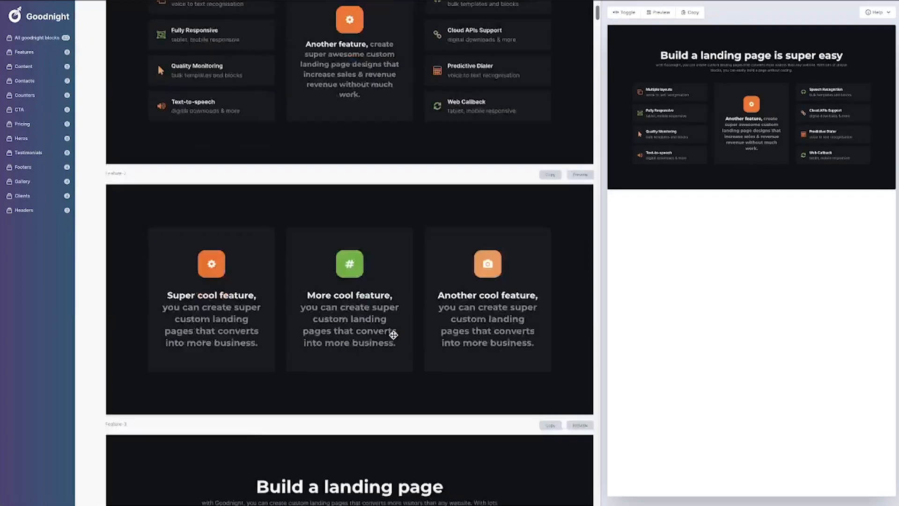
pyautogui.moveTo(327, 170); pyautogui.dragTo(749, 304)
pyautogui.scroll(-10, 333, 312)
pyautogui.scroll(-5, 333, 312)
pyautogui.moveTo(331, 287); pyautogui.dragTo(613, 325)
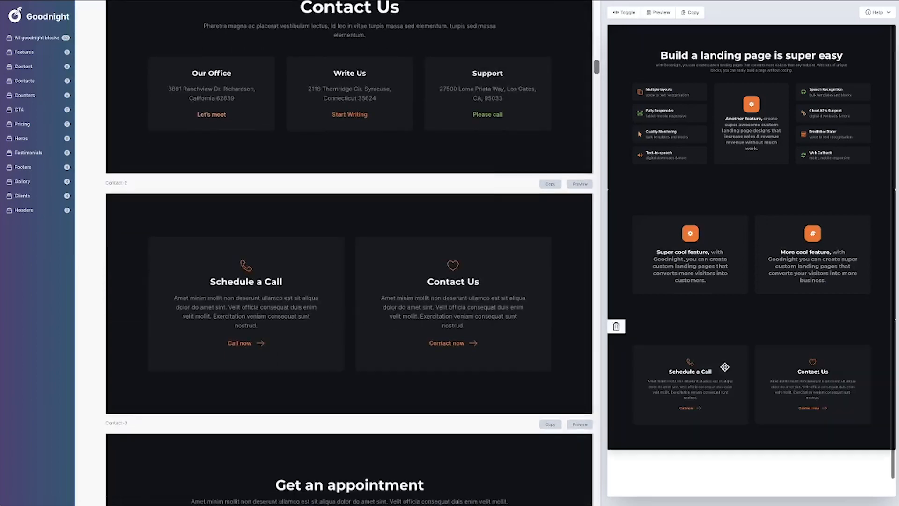
# - Insert the Counter-2 block above Contact-2 and the Counter-5 image block directly below Feature-1
pyautogui.scroll(-5, 323, 210)
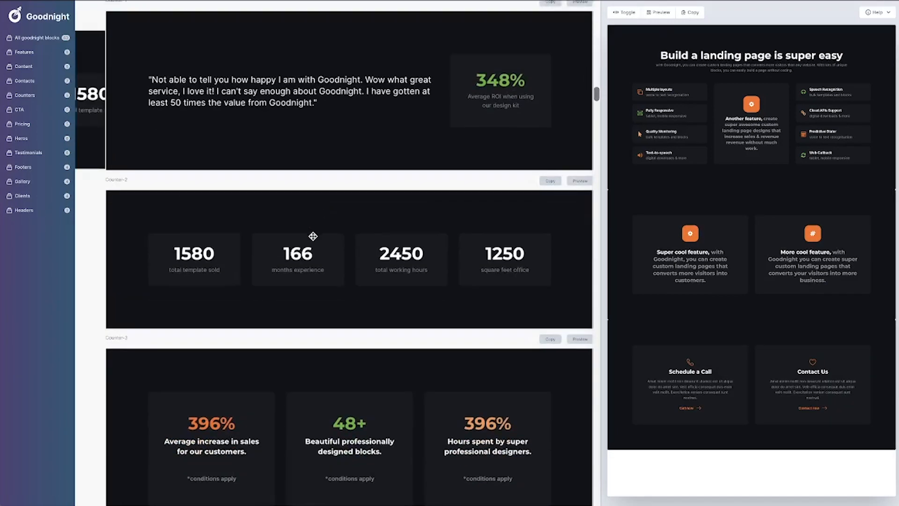
pyautogui.moveTo(323, 206); pyautogui.dragTo(612, 409)
pyautogui.scroll(-8, 492, 289)
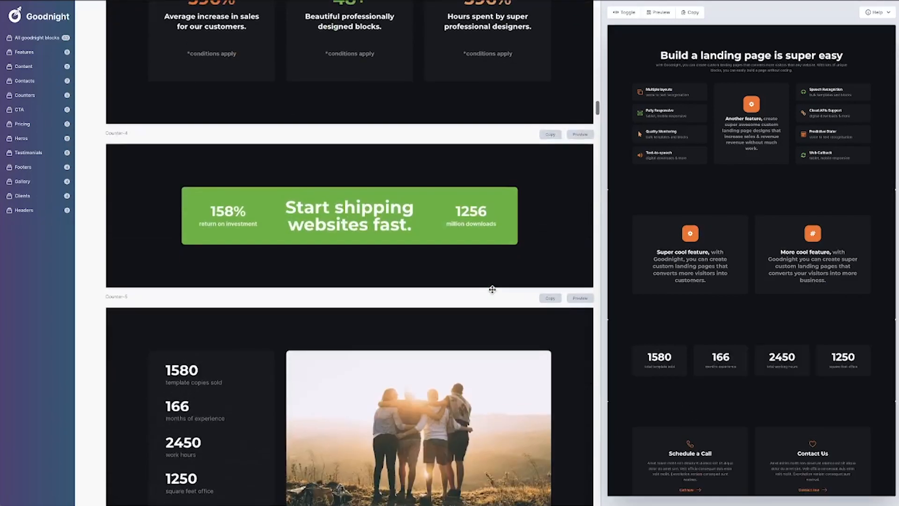
pyautogui.moveTo(442, 365); pyautogui.dragTo(744, 206)
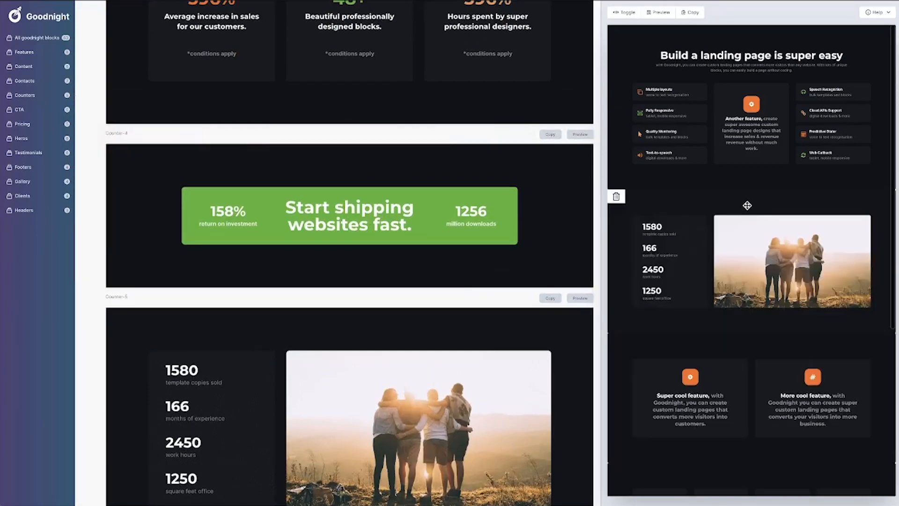
# - Preview the assembled Goodnight page and copy it
pyautogui.scroll(20, 385, 169)
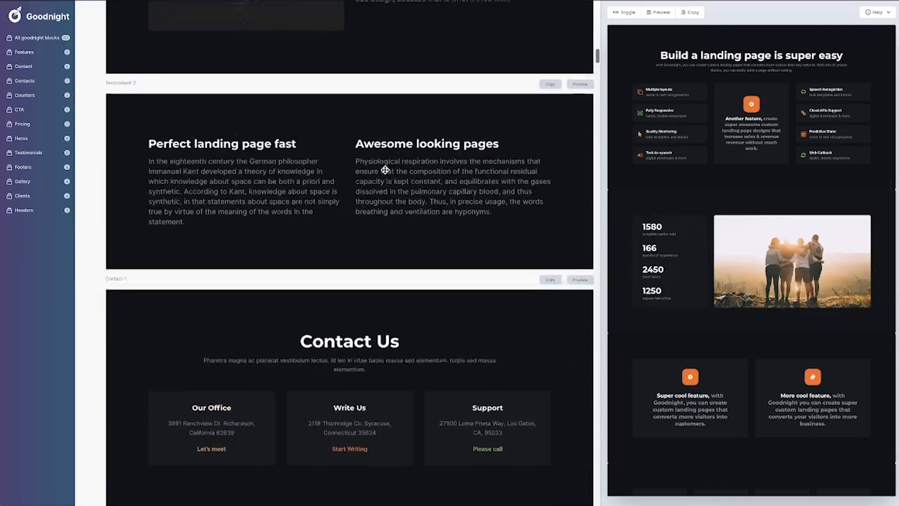
pyautogui.moveTo(753, 64)
pyautogui.scroll(2, 753, 64)
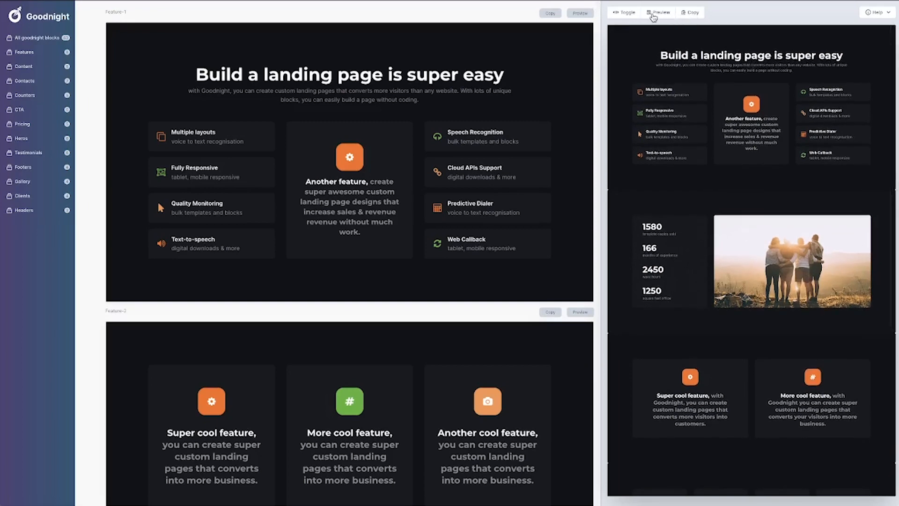
pyautogui.click(658, 12)
pyautogui.click(698, 15)
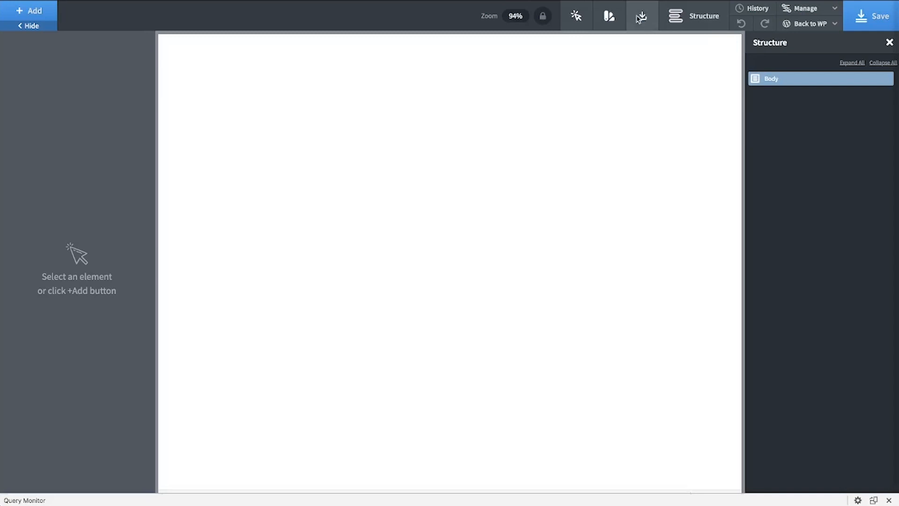
# - Try to import the copied Goodnight page into the empty page in the Oxygen editor
pyautogui.click(642, 16)
pyautogui.press('super+v')
pyautogui.click(526, 295)
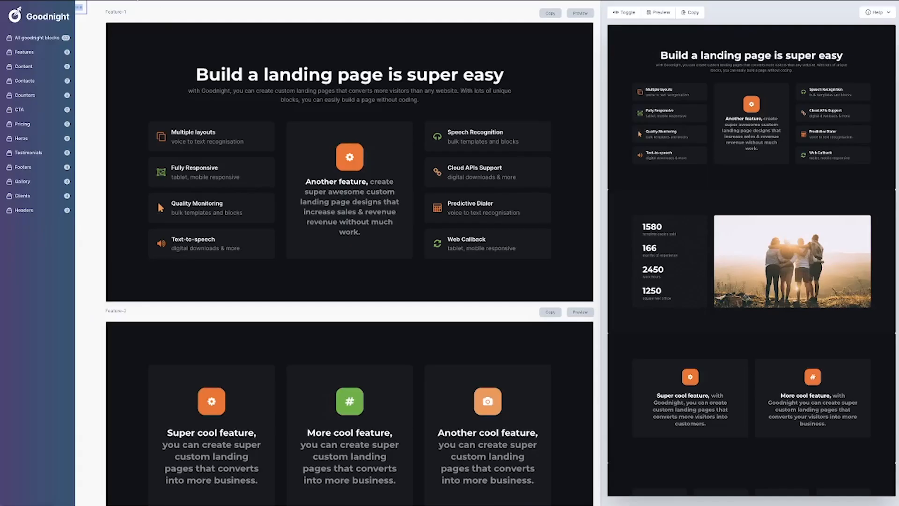
# - Open the Arya page generator and add the Team-1 and Team-2 blocks to the page
pyautogui.hotkey('ctrl', 'l')
pyautogui.write('arya')
pyautogui.press('Return')
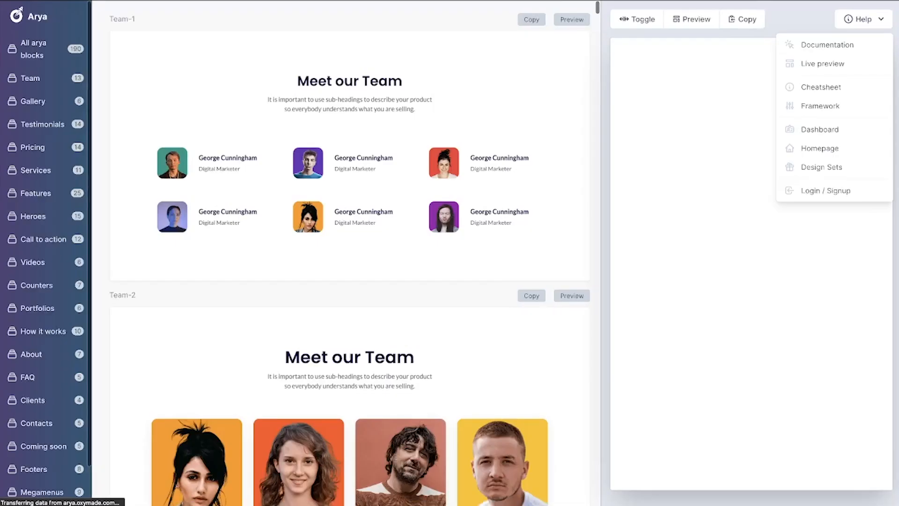
pyautogui.moveTo(156, 199); pyautogui.dragTo(668, 177)
pyautogui.moveTo(623, 364); pyautogui.dragTo(623, 365)
# - Add the Team-4 and Team-7 blocks to the Arya page and copy the page
pyautogui.scroll(-10, 436, 295)
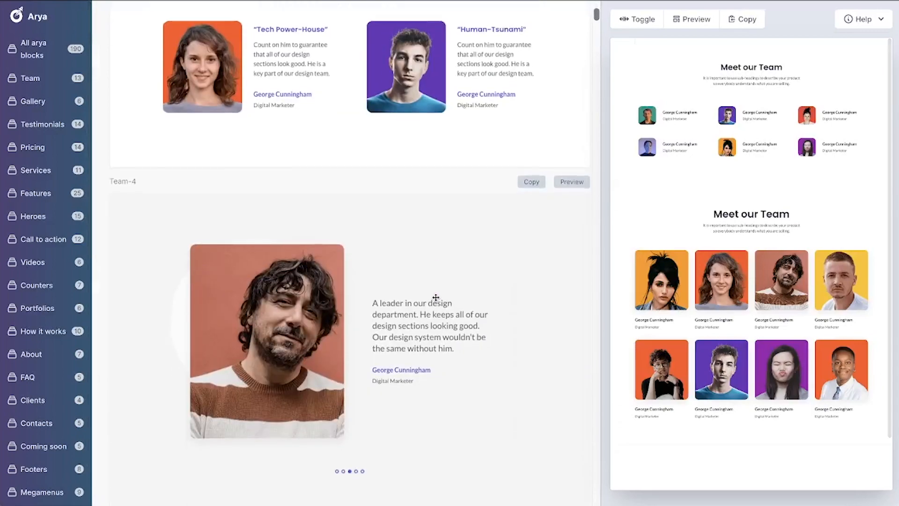
pyautogui.scroll(-15, 465, 288)
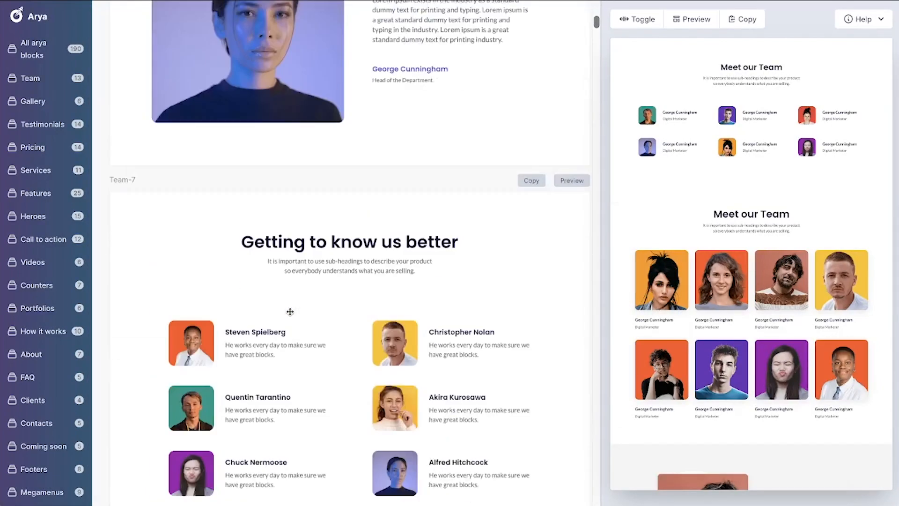
pyautogui.moveTo(287, 311); pyautogui.dragTo(623, 193)
pyautogui.click(742, 19)
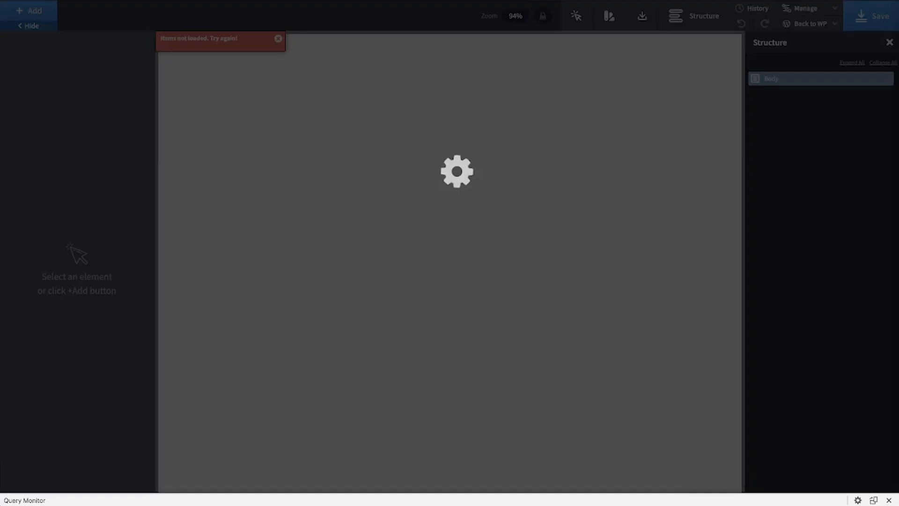
# - Return to the Oxygen editor, show the page structure and delete the Features 24 section
pyautogui.click(361, 2)
pyautogui.press('Escape')
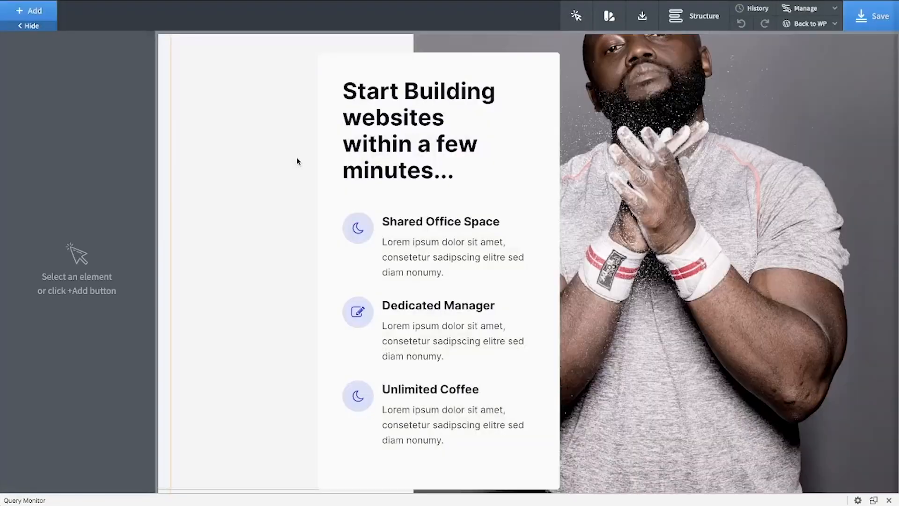
pyautogui.click(694, 16)
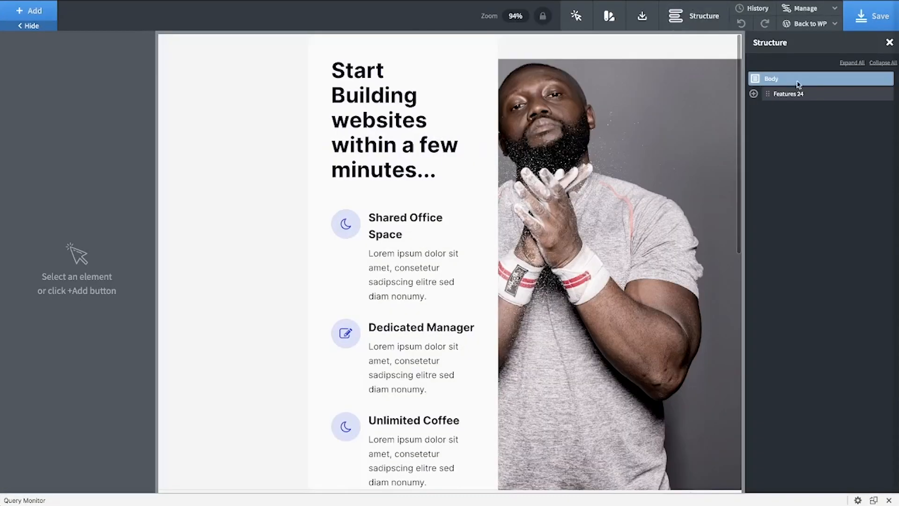
pyautogui.click(886, 94)
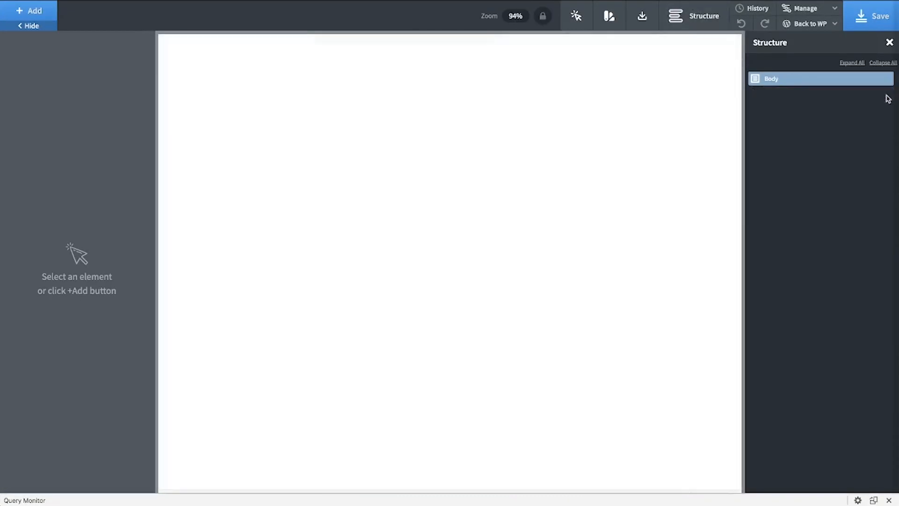
# - Import the copied Arya page into the empty Body
pyautogui.click(645, 17)
pyautogui.hotkey('ctrl', 'v')
pyautogui.press('Return')
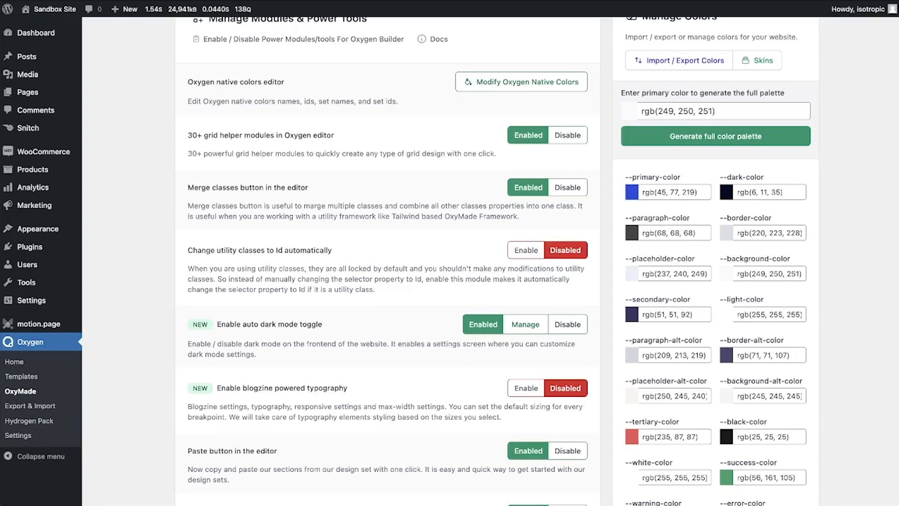
# - Open the swatches for --primary-color in the OxyMade color settings and generate the full color palette
pyautogui.click(668, 195)
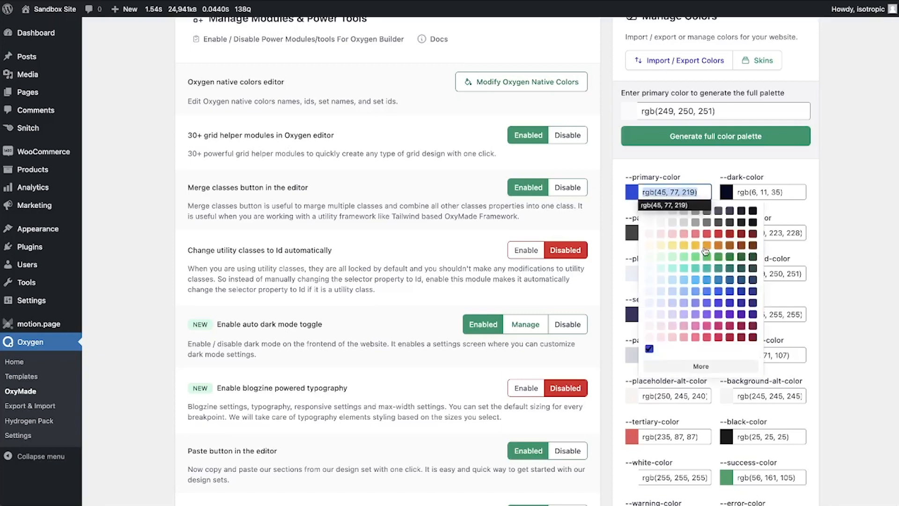
pyautogui.click(665, 136)
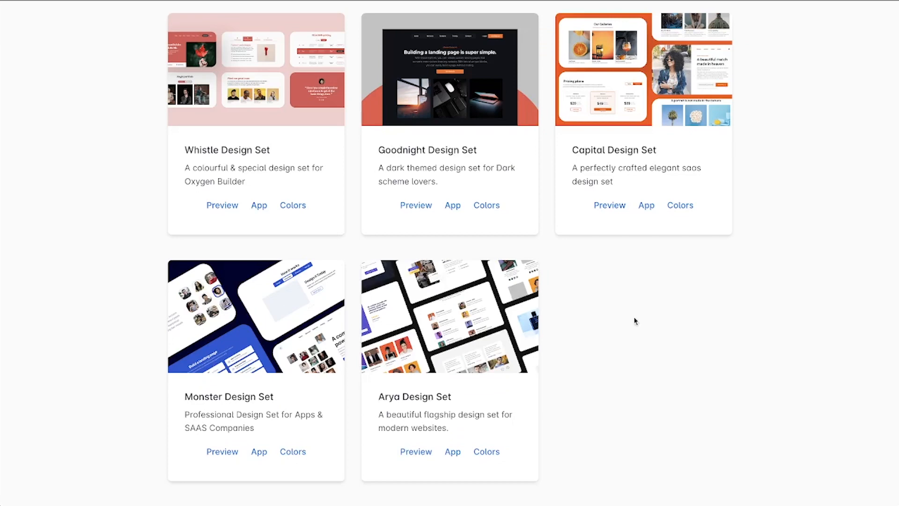
# - Look through the design sets on the OxyMade website and open its home page
pyautogui.scroll(3, 635, 322)
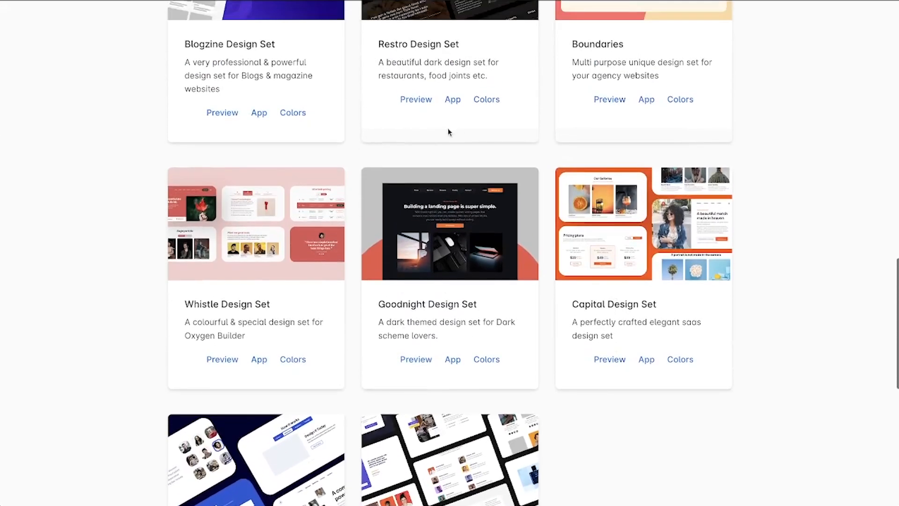
pyautogui.scroll(15, 448, 133)
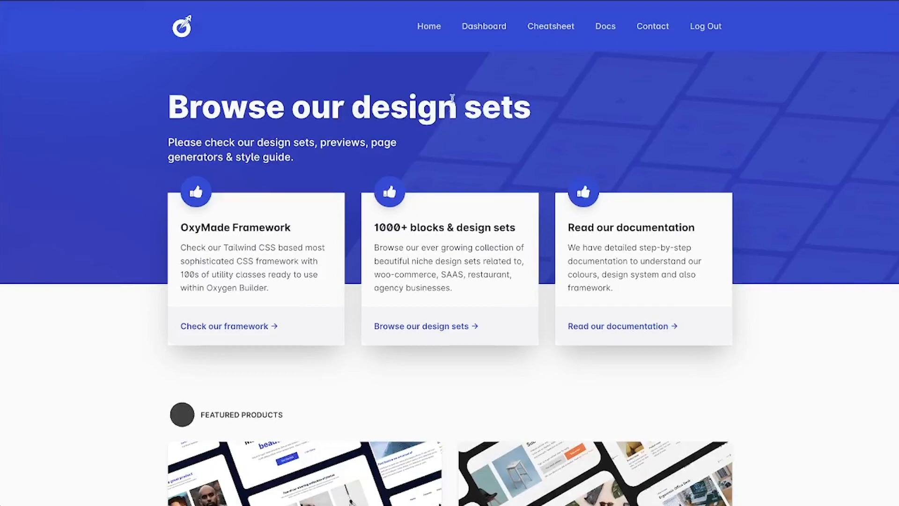
pyautogui.click(439, 35)
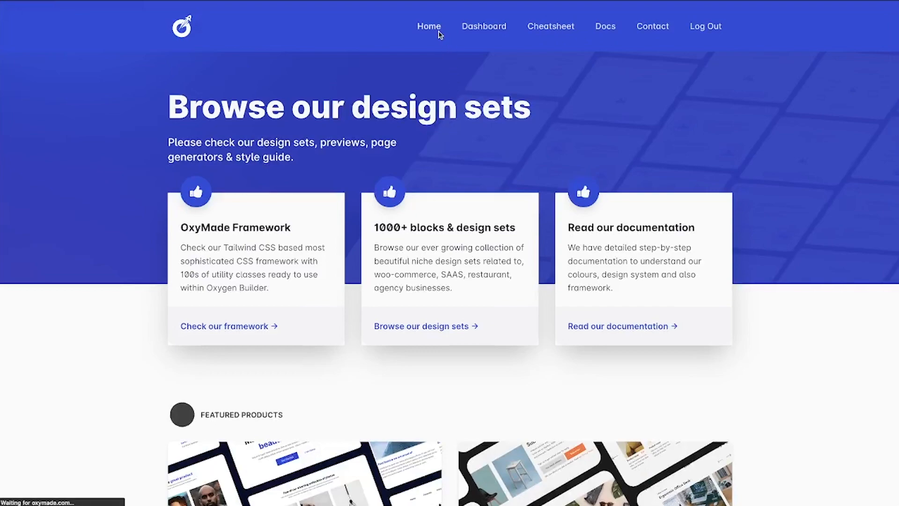
# - Examine the Mega set only and Unlimited Everything plans and the guarantee details on the OxyMade home page
pyautogui.scroll(-20, 439, 35)
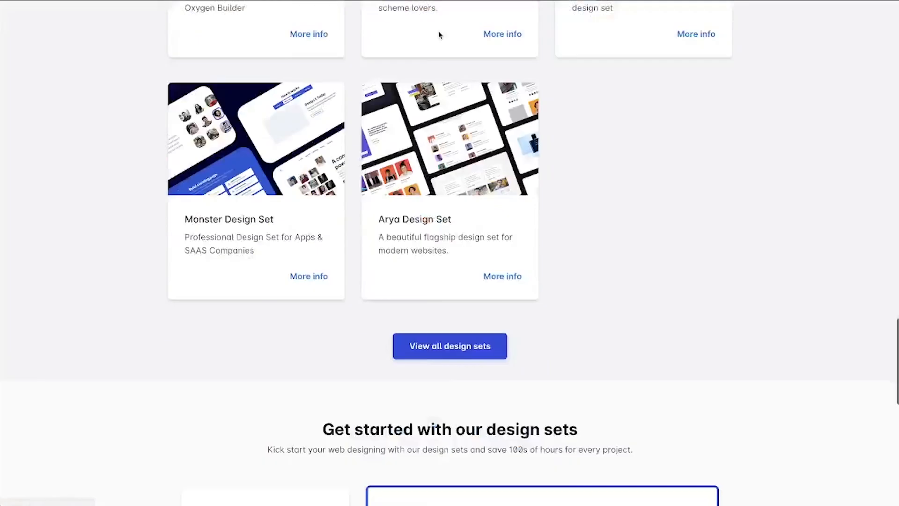
pyautogui.scroll(5, 439, 35)
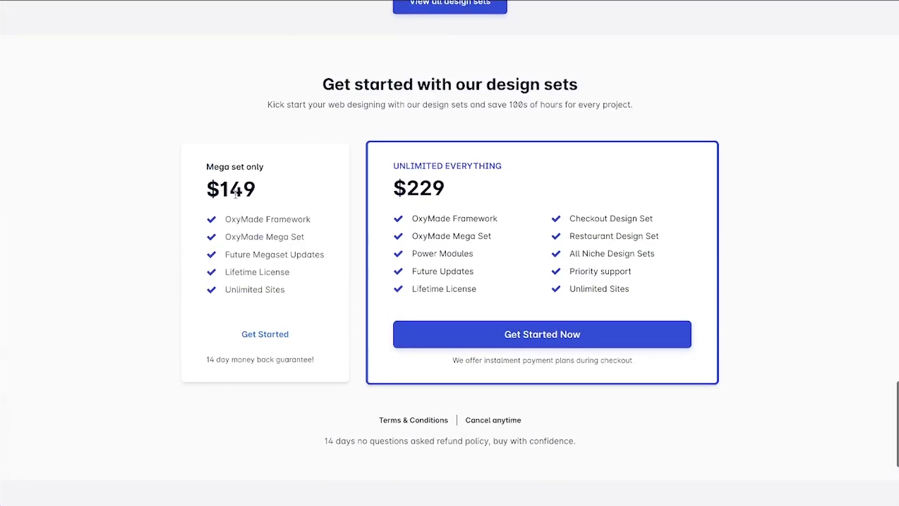
pyautogui.tripleClick(237, 235)
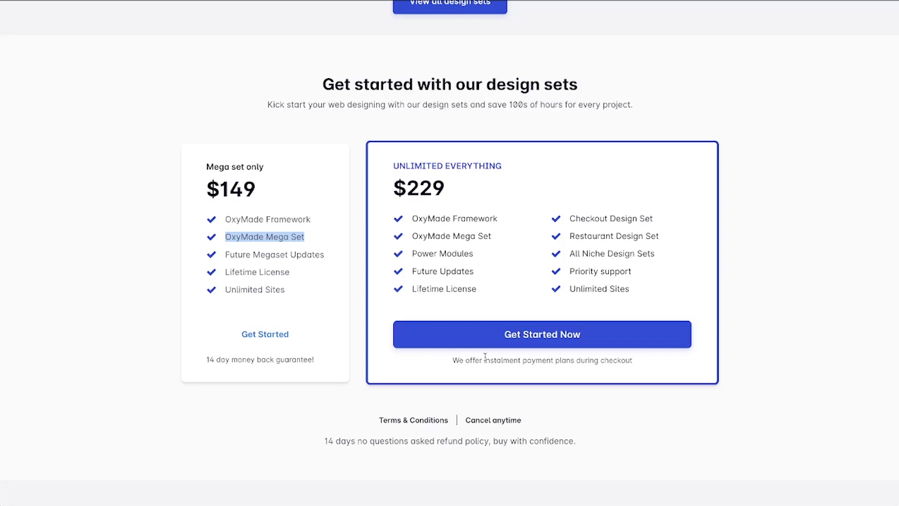
pyautogui.scroll(-3, 485, 356)
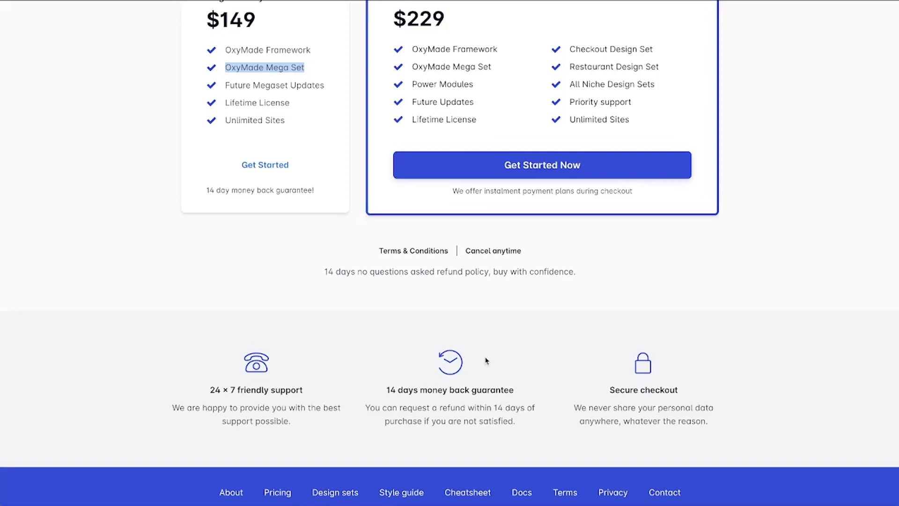
pyautogui.scroll(1, 485, 360)
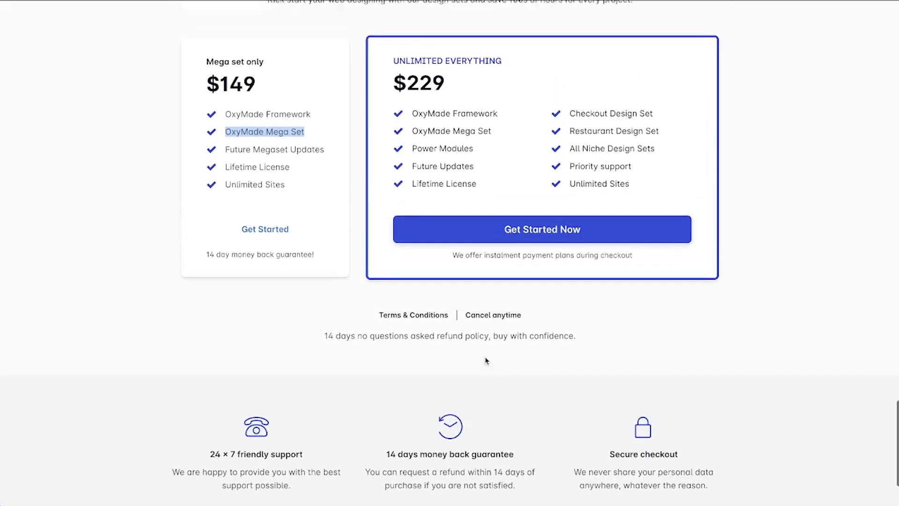
pyautogui.scroll(3, 485, 360)
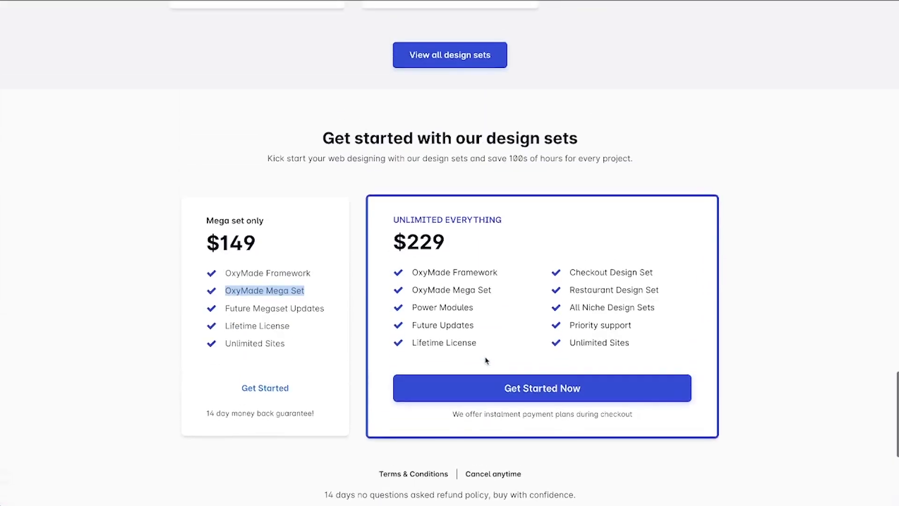
pyautogui.scroll(15, 485, 361)
pyautogui.scroll(6, 485, 360)
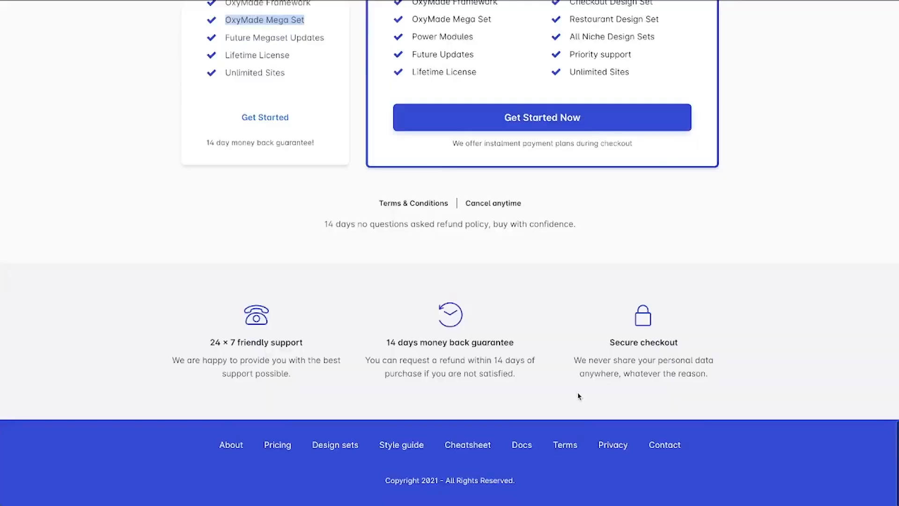
pyautogui.scroll(5, 579, 396)
pyautogui.click(281, 224)
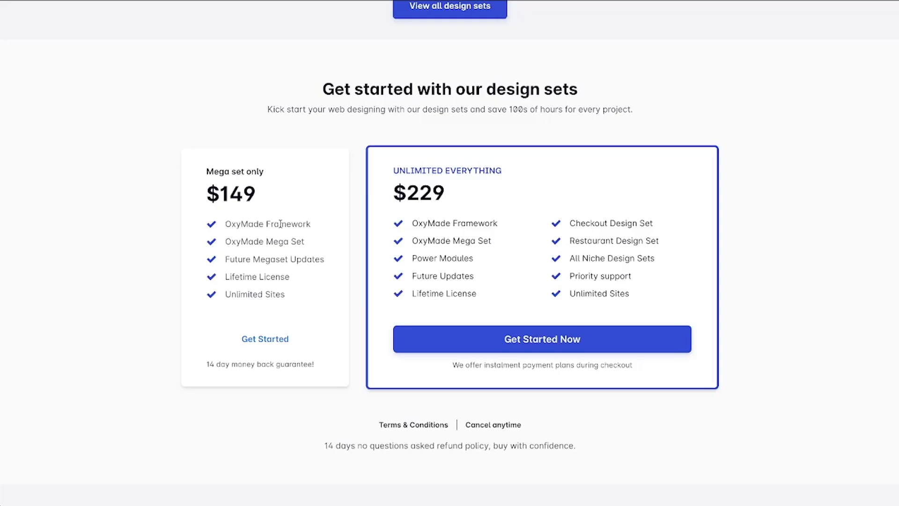
pyautogui.scroll(20, 280, 224)
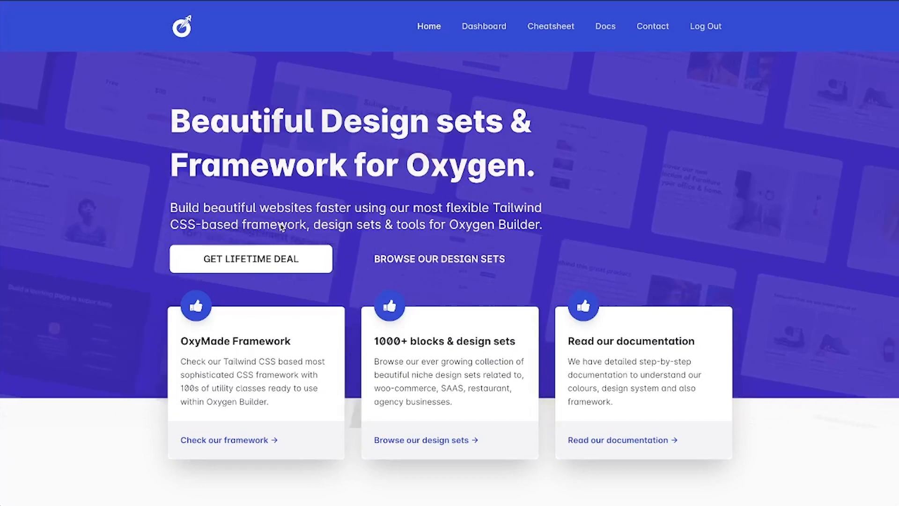
pyautogui.hotkey('ctrl', 'Up')
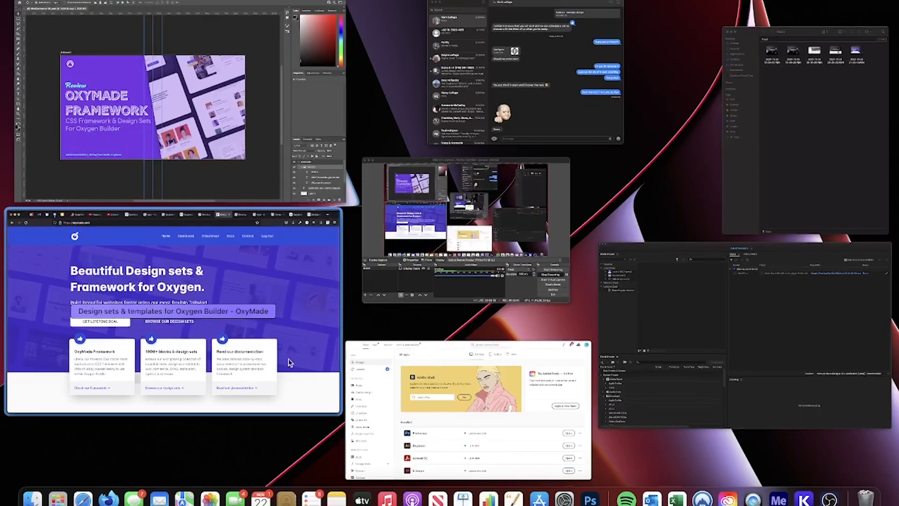